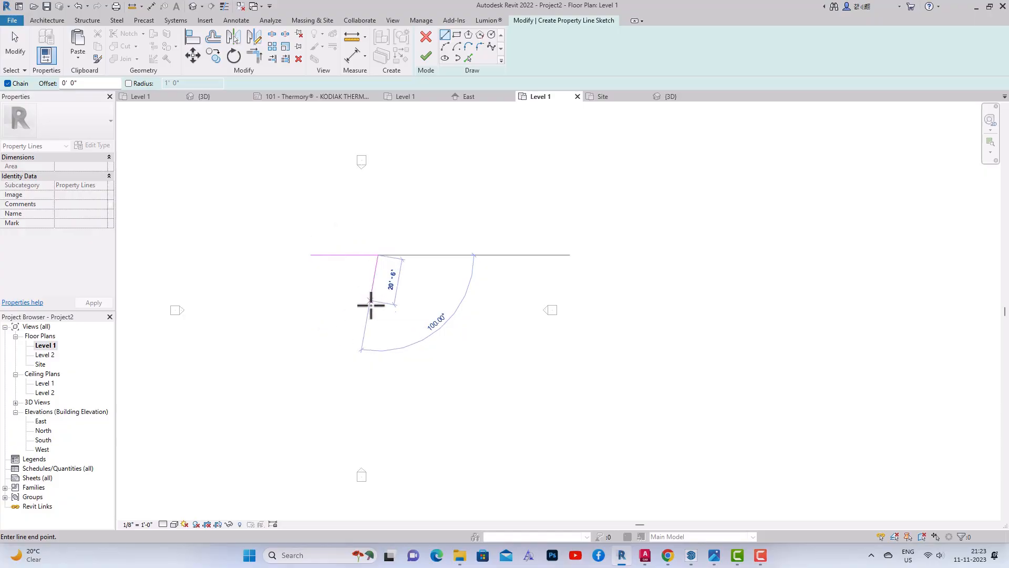
Step: Complete the square property line sketch with 30' sides, closing it at the top line's starting point, and finish the sketch
text(30')
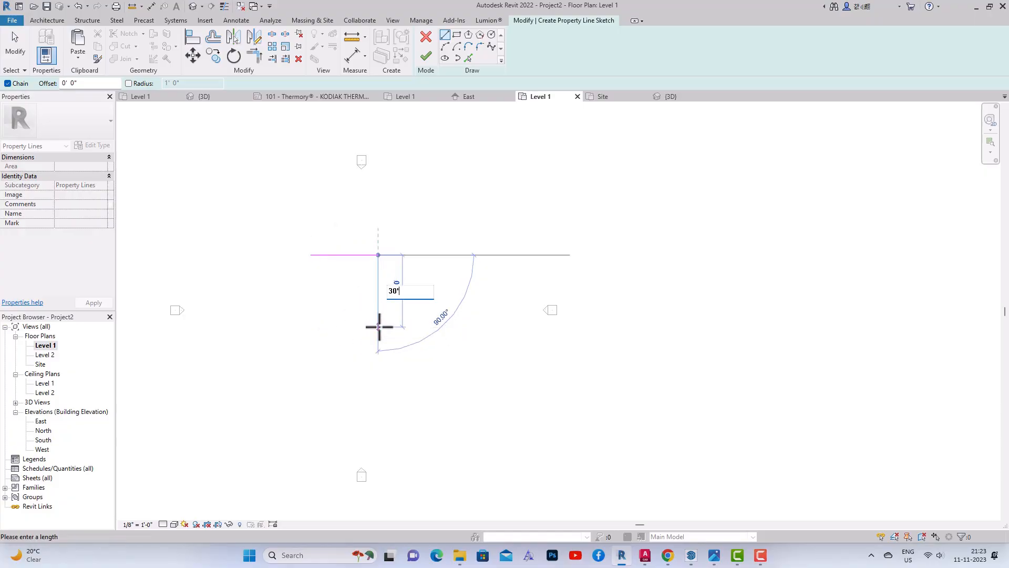
key(Return)
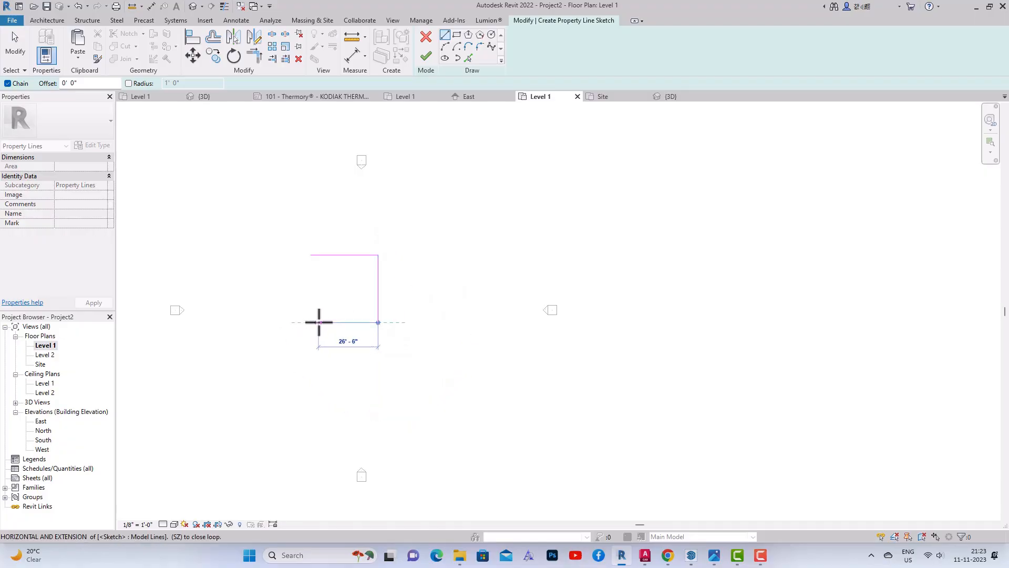
click(313, 323)
click(311, 255)
click(428, 58)
Step: Draw two diagonal detail lines connecting the opposite corners of the square property line
scroll(362, 262, up, 3)
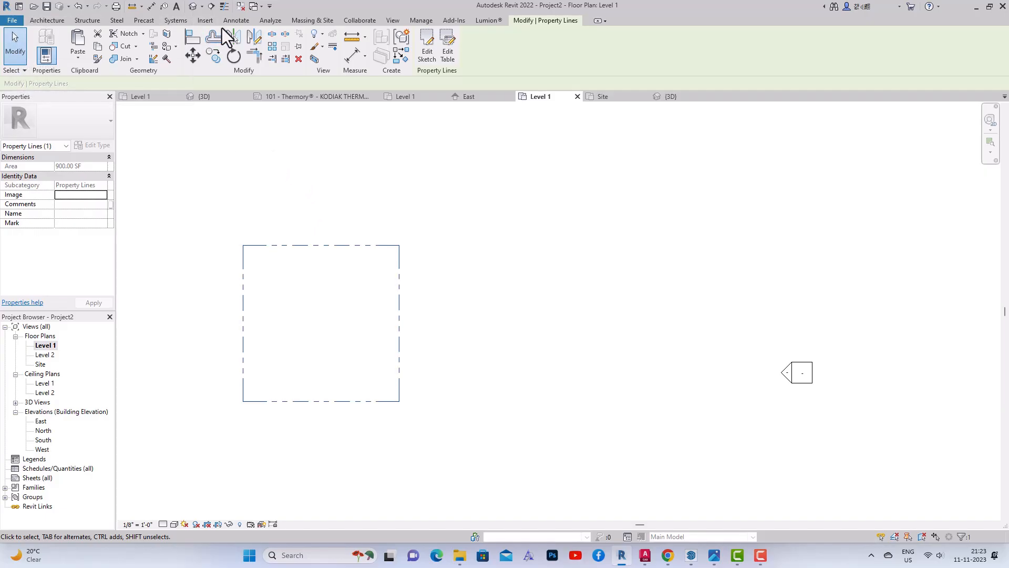
click(236, 21)
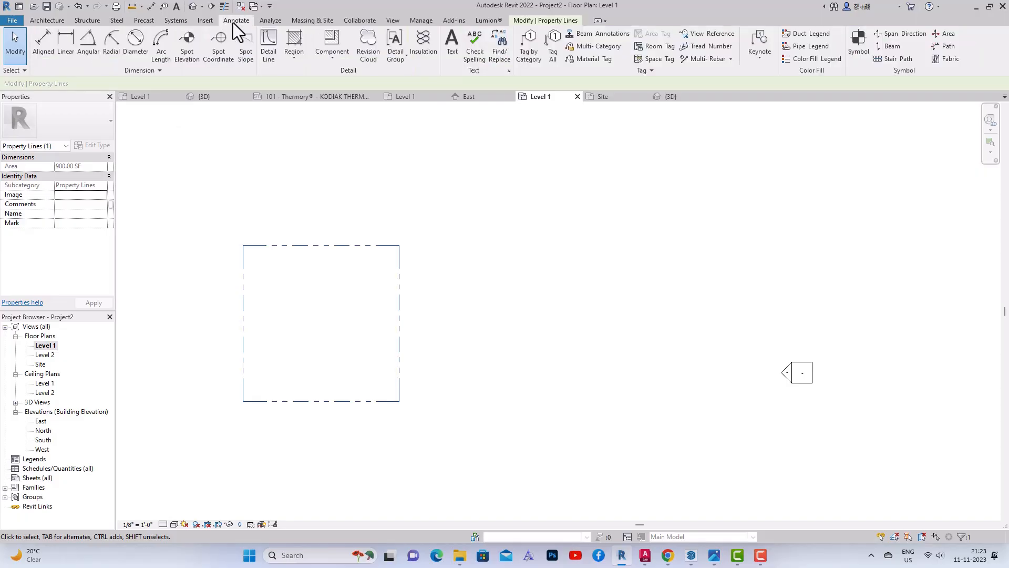
click(268, 44)
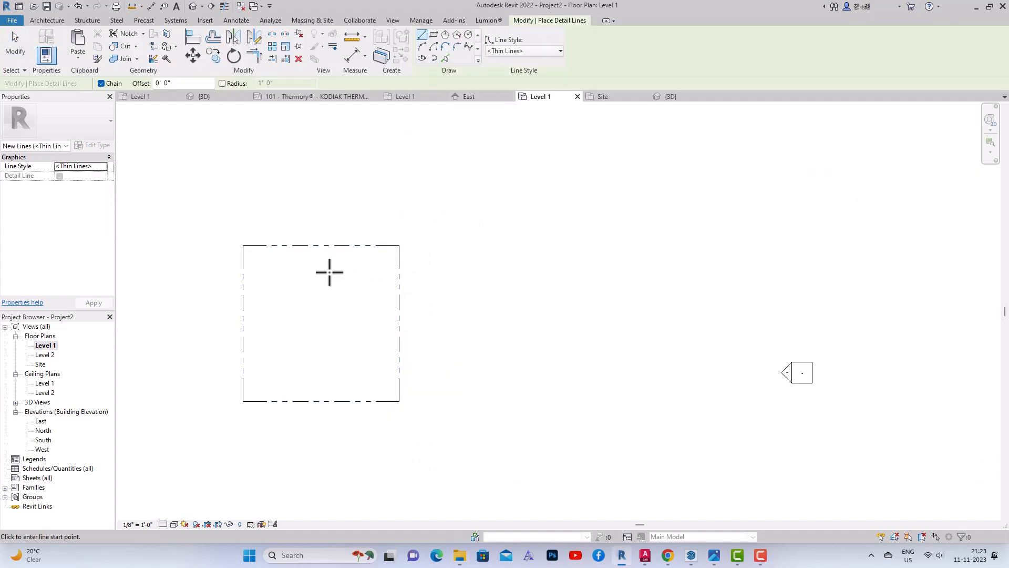
click(243, 244)
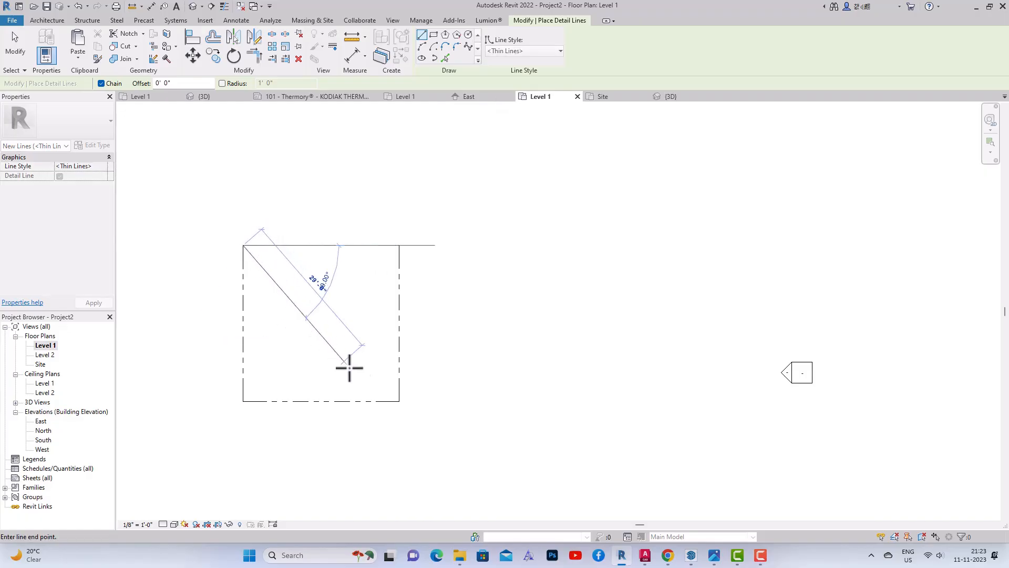
click(397, 401)
key(Escape)
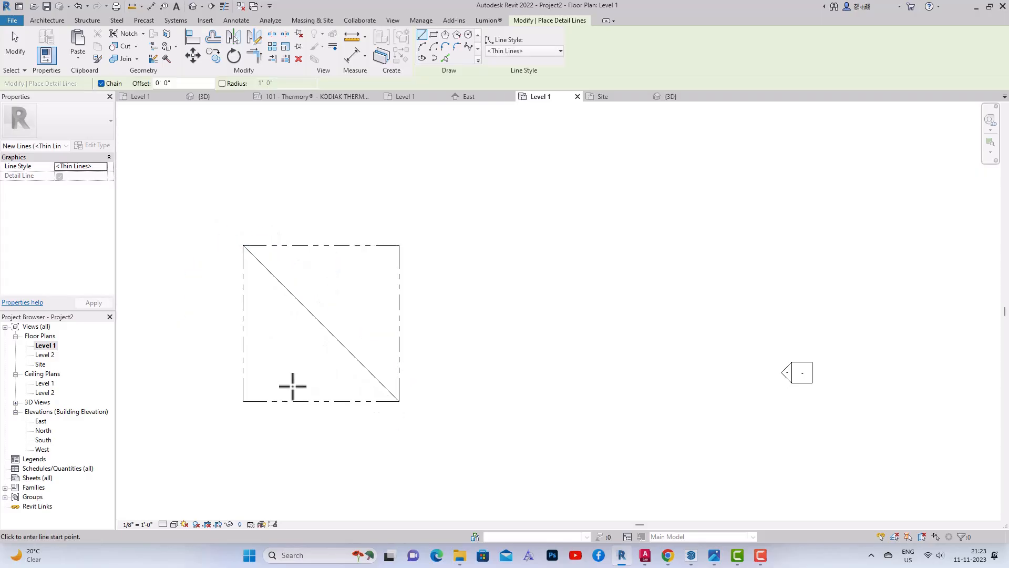
click(244, 401)
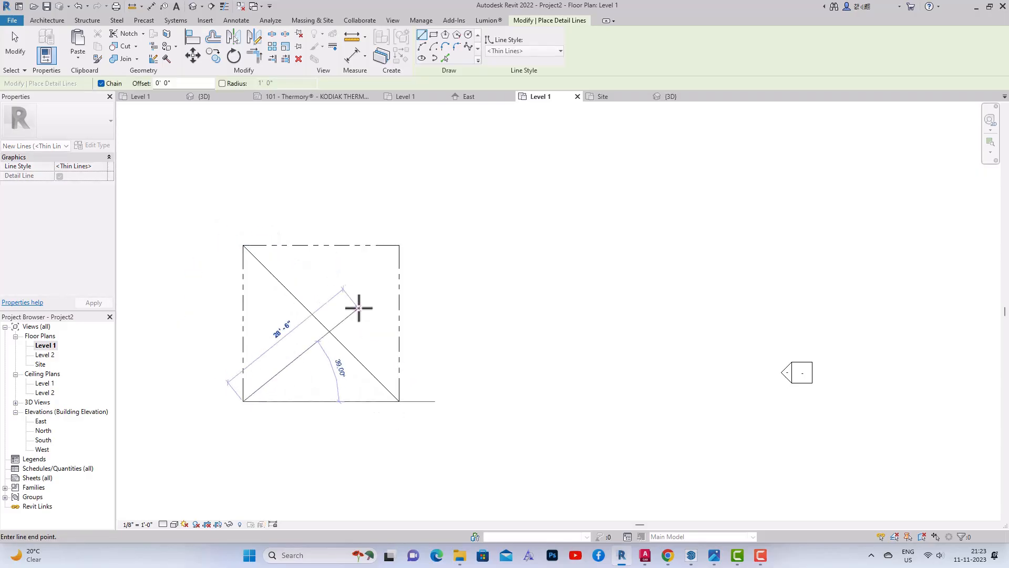
click(398, 245)
key(Escape)
key(Escape)
Step: Draw a detail line circle with a 5' radius centered on the intersection of the two diagonals
scroll(313, 331, up, 2)
scroll(315, 343, down, 3)
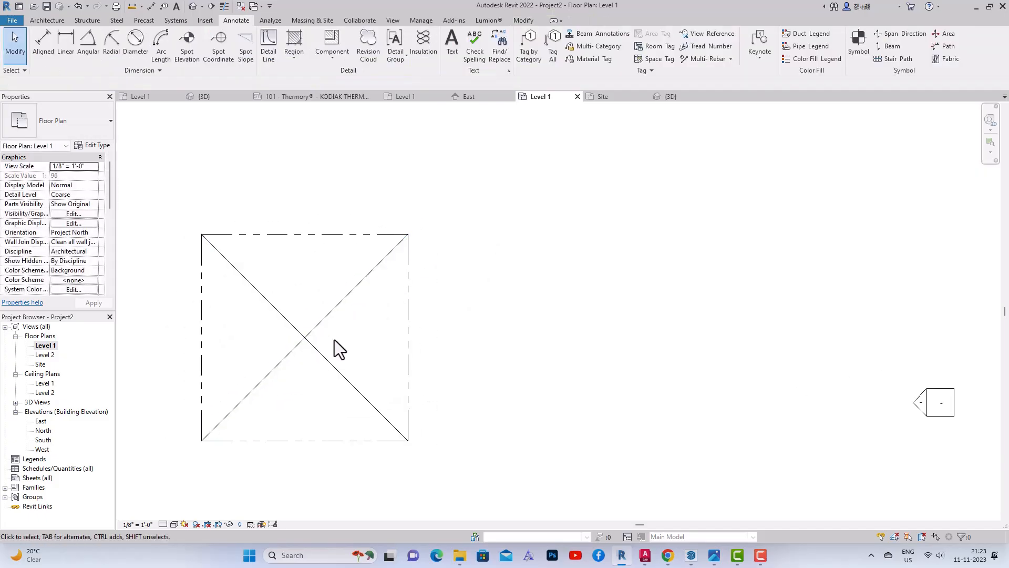
click(270, 49)
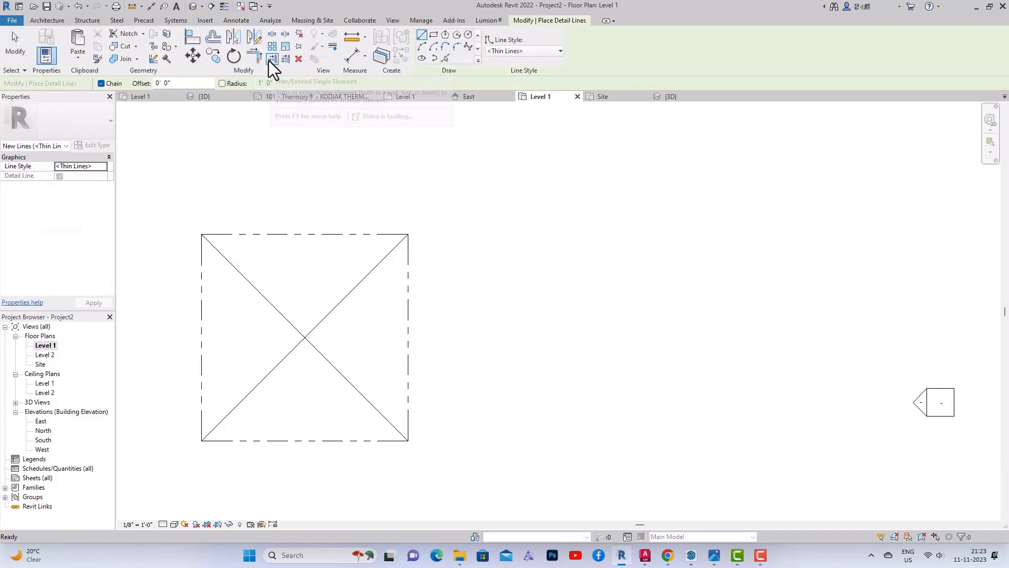
click(468, 34)
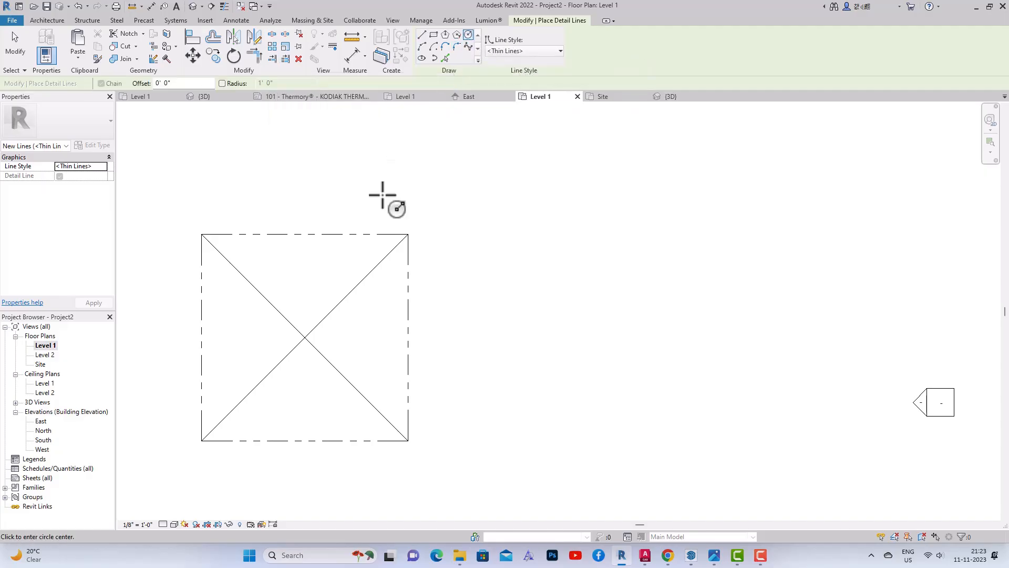
scroll(299, 340, up, 3)
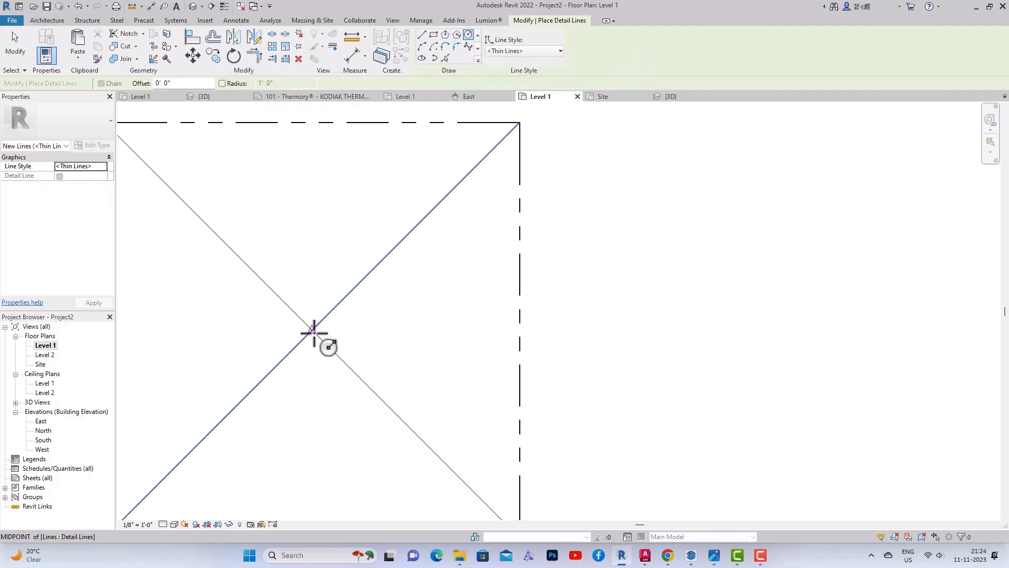
click(312, 329)
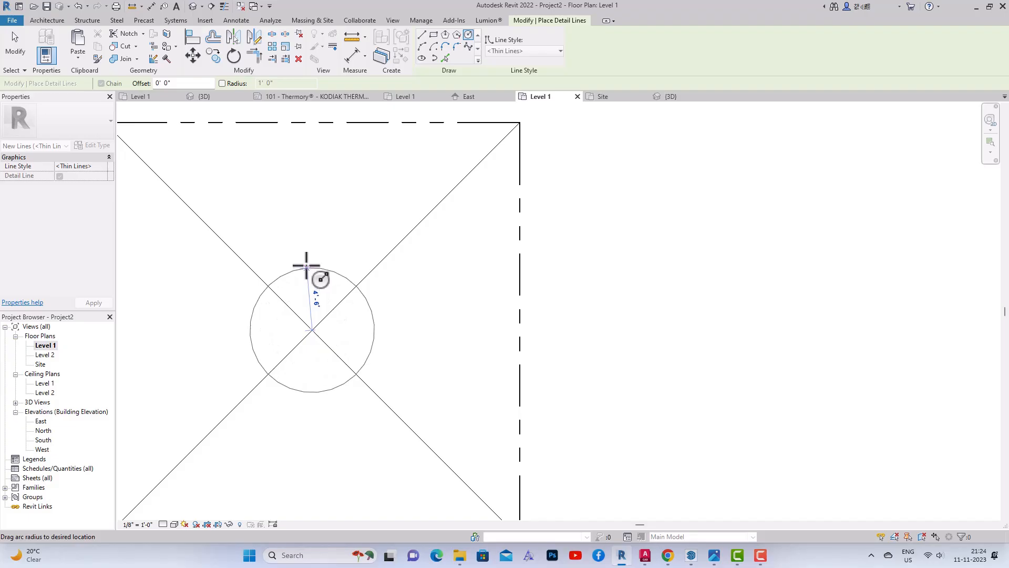
click(307, 265)
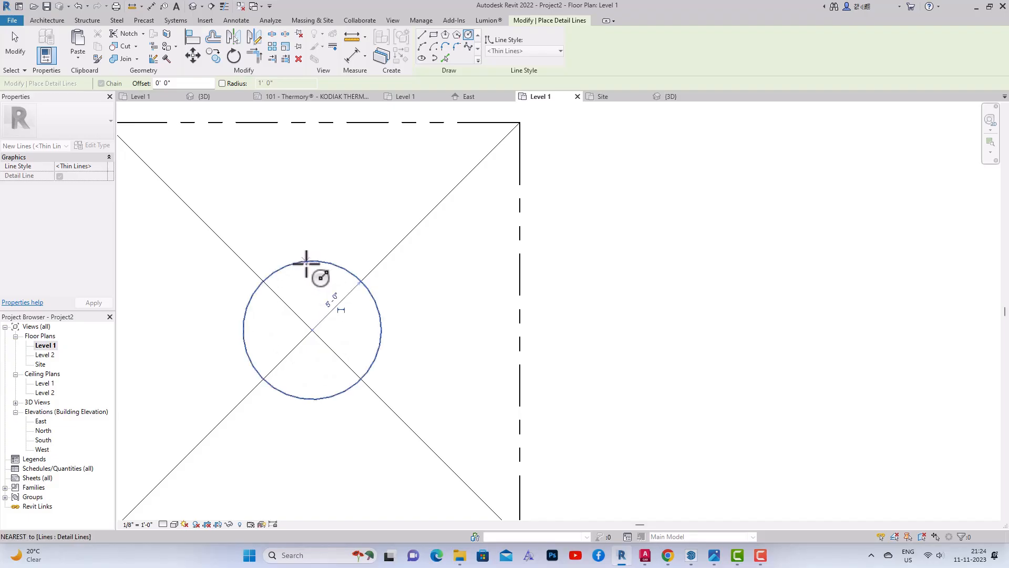
key(Escape)
key(Escape)
Step: Delete both diagonal detail lines, keeping only the circle inside the property line
click(390, 255)
key(Delete)
click(377, 393)
key(Delete)
Step: Offset a copy of the circle inward by 1"
scroll(399, 307, down, 2)
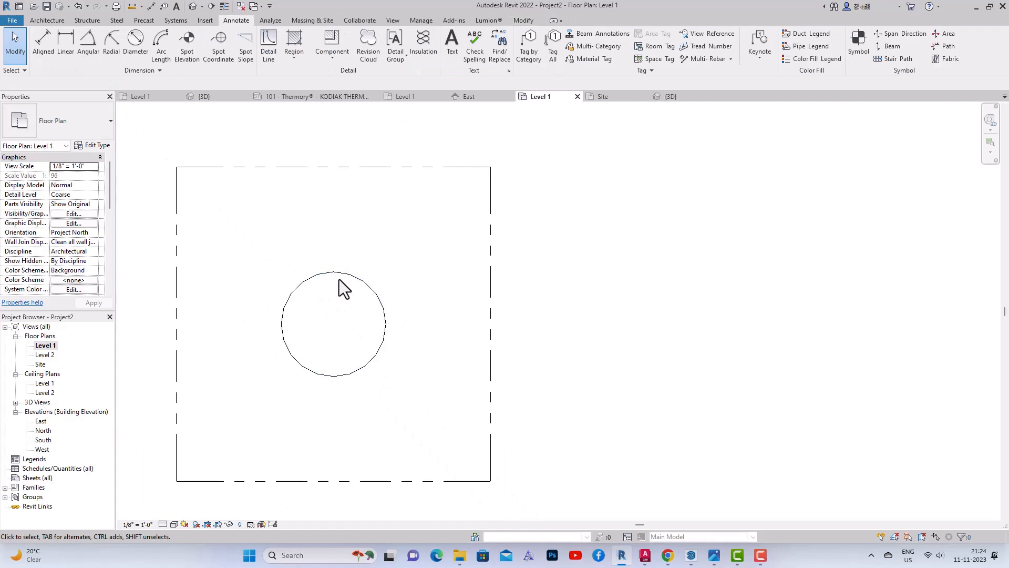
click(270, 51)
click(215, 38)
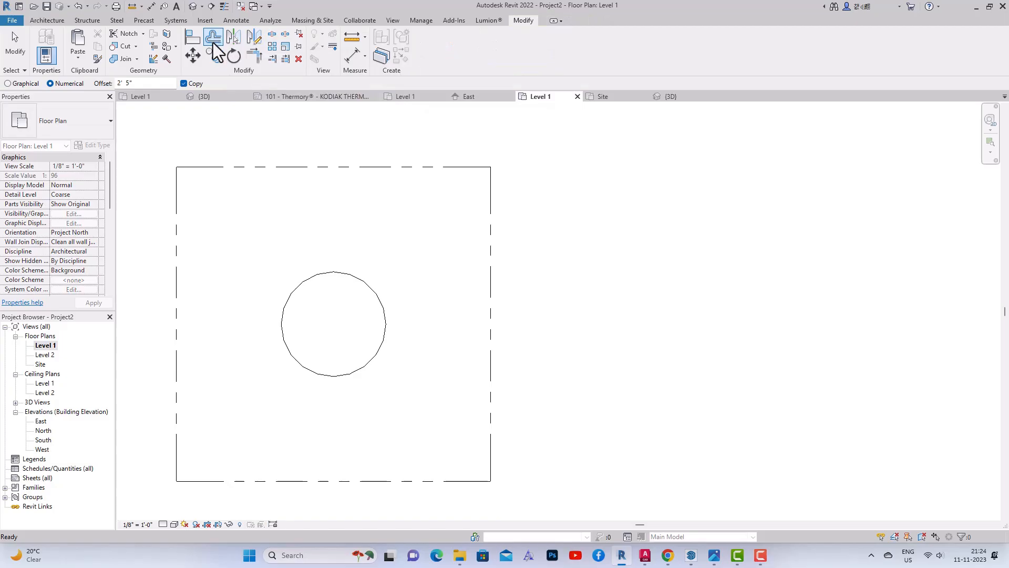
drag(149, 85, 86, 80)
text(1)
key(Return)
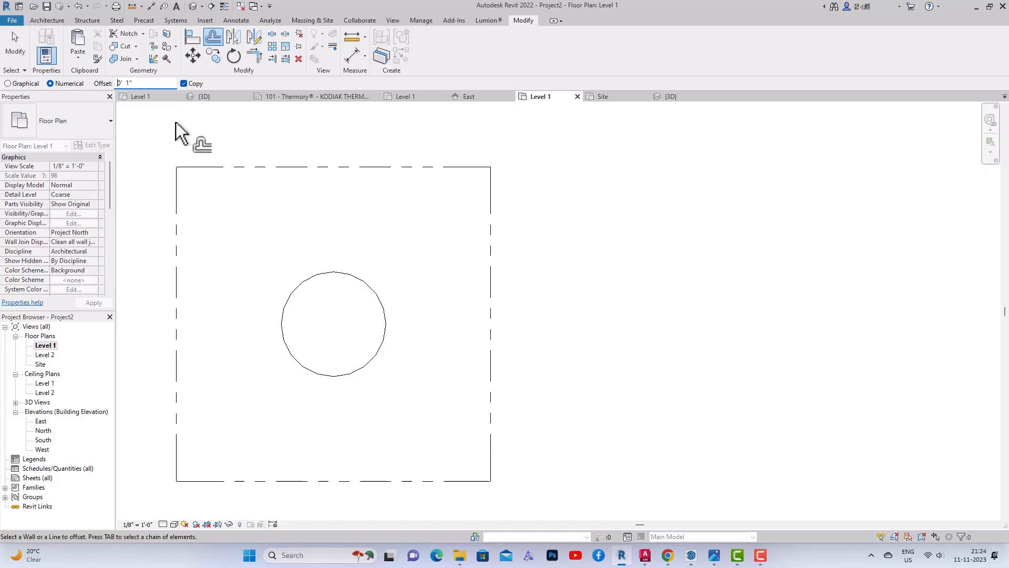
scroll(300, 286, up, 2)
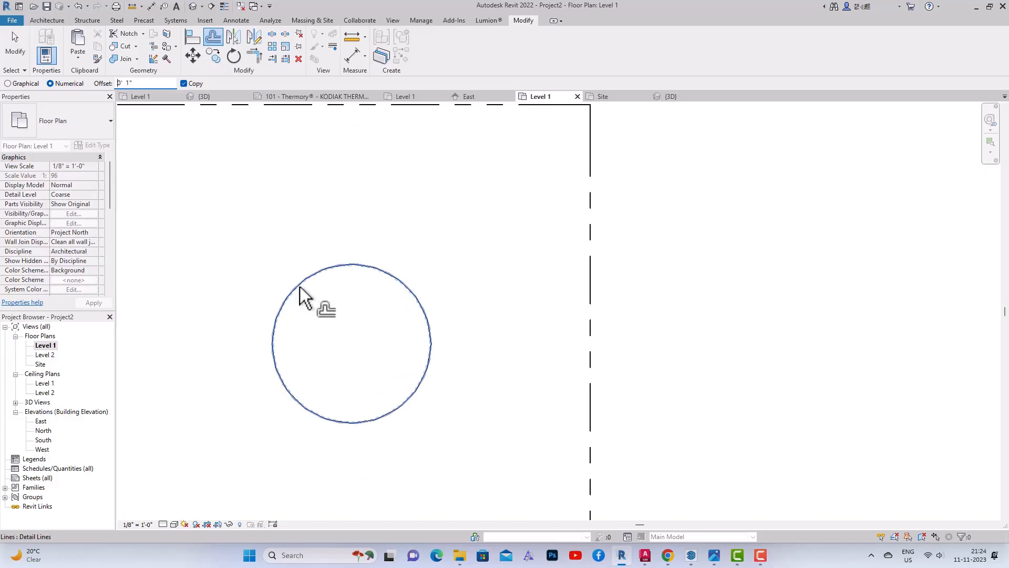
click(301, 295)
Step: Offset a copy of the inner circle of the close pair inward by 5"
scroll(292, 310, up, 3)
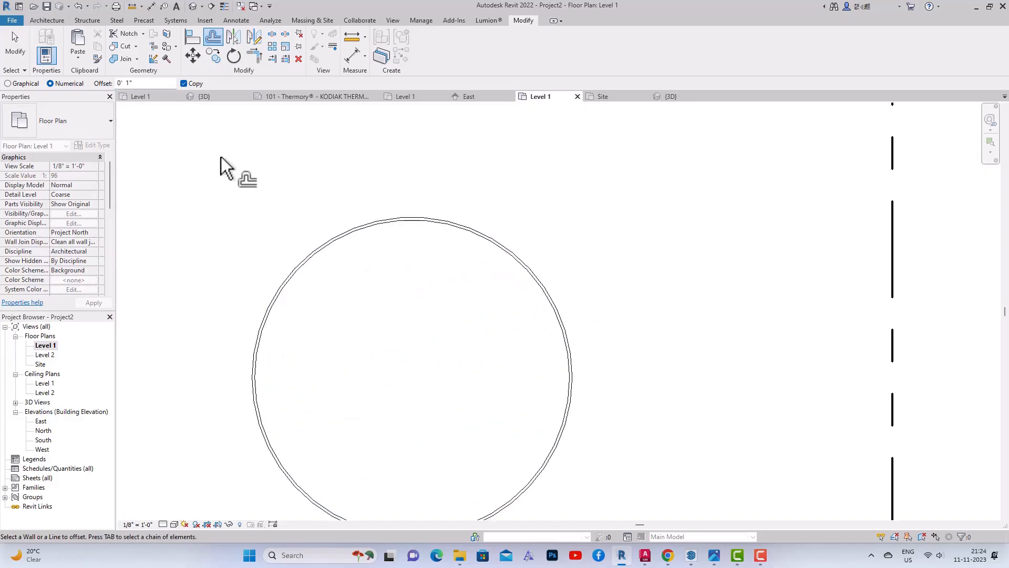
scroll(177, 129, down, 2)
double_click(137, 85)
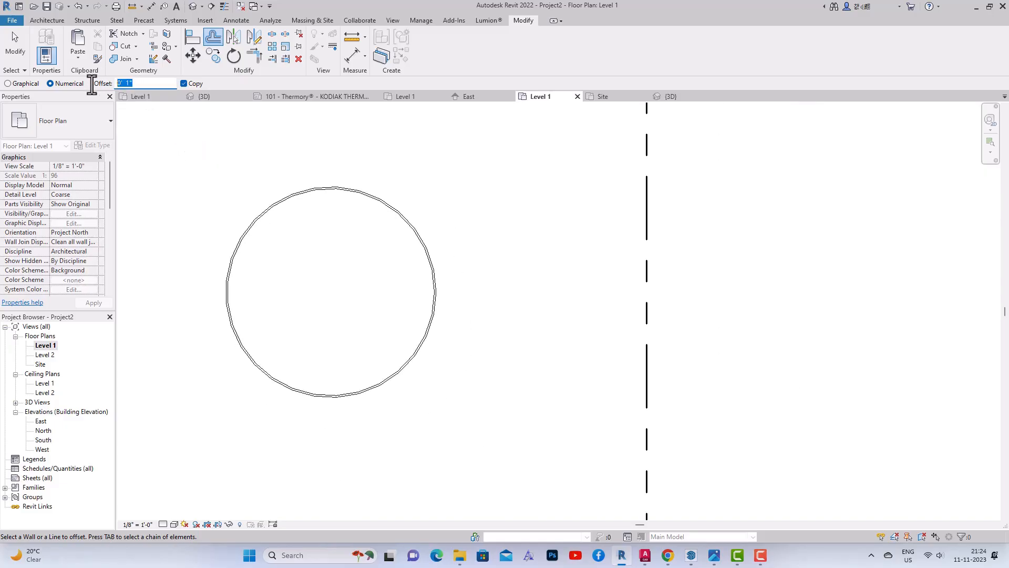
text(5")
scroll(270, 215, up, 2)
click(271, 207)
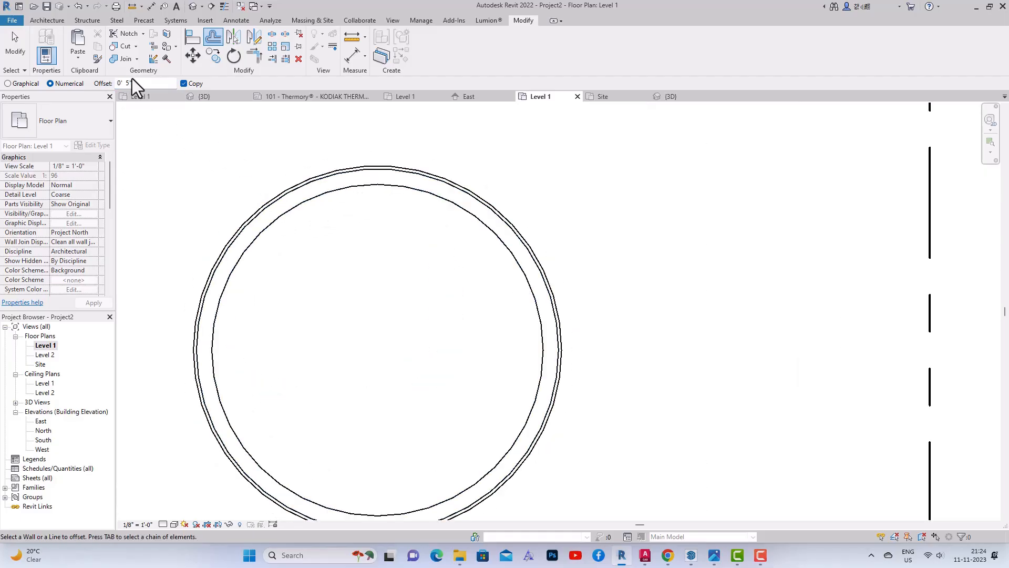
Step: Offset a copy of the innermost circle inward by 1' 6"
double_click(158, 84)
text(1' 6)
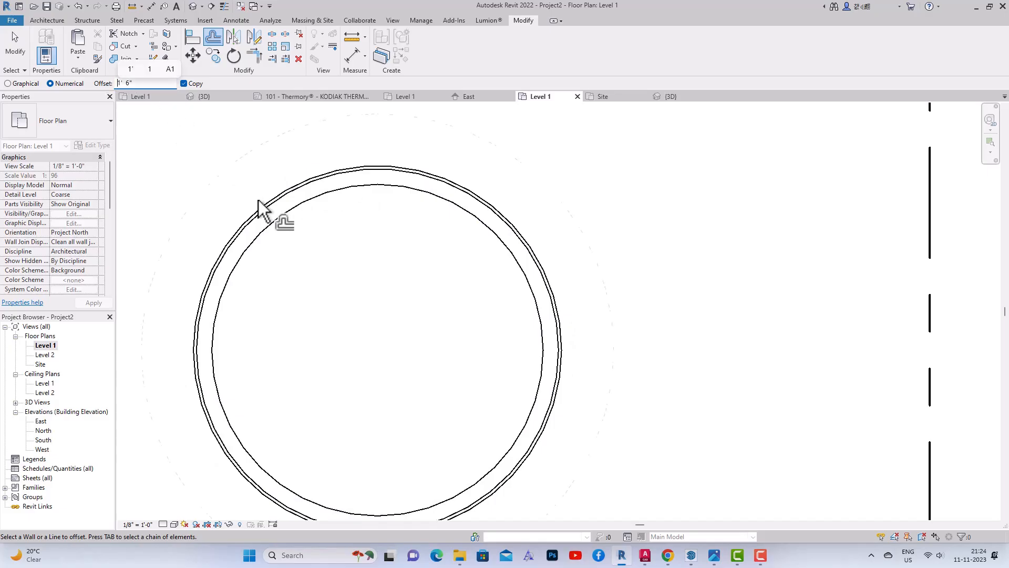
click(278, 220)
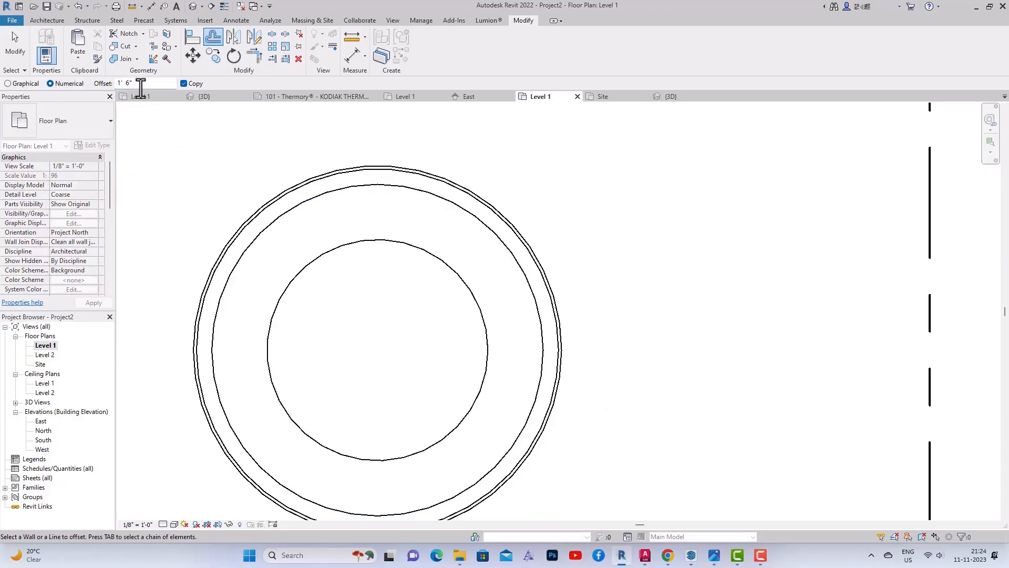
Step: Offset a copy of the innermost circle inward by 2' to form the small central circle, and end the Offset command
drag(139, 83, 108, 84)
text(3)
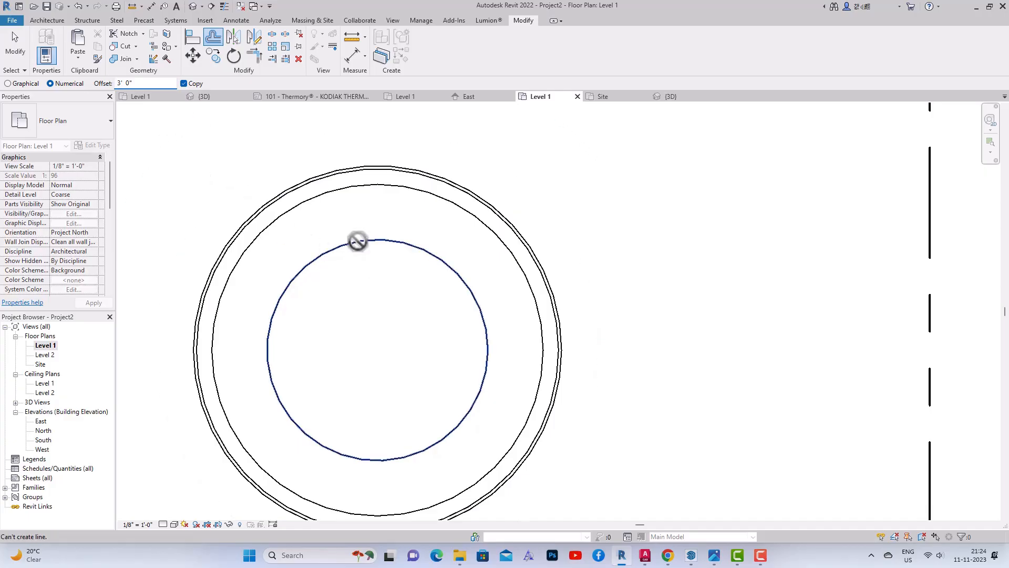
drag(142, 86, 99, 78)
text(2)
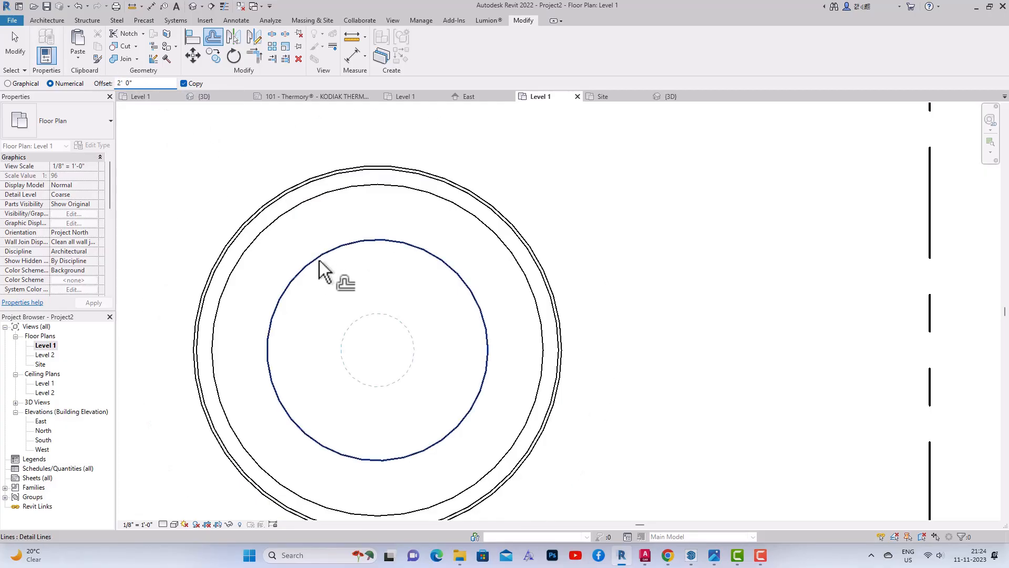
click(320, 261)
key(Escape)
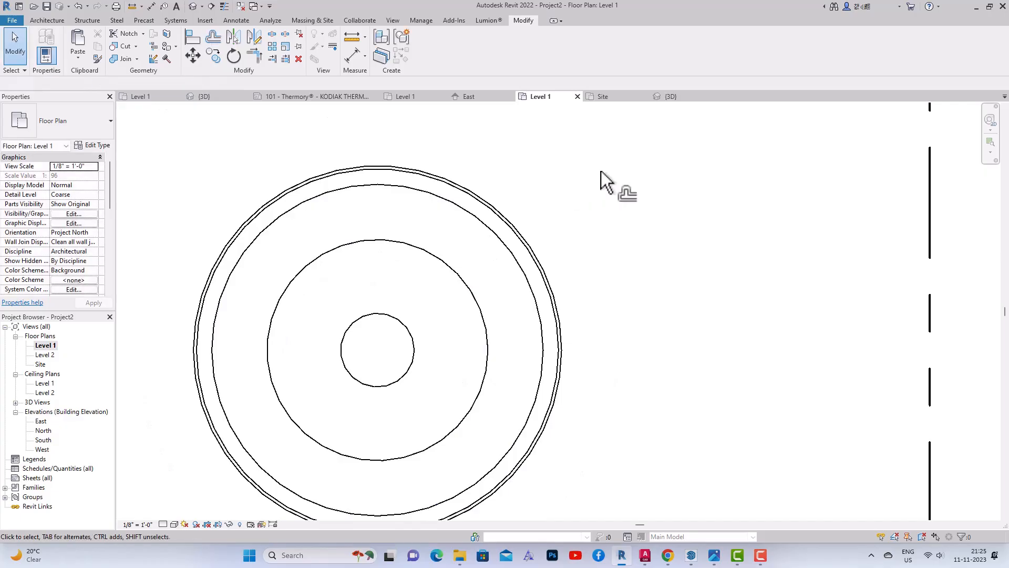
Step: Check the model in the default 3D view and return to the Level 1 floor plan
scroll(295, 240, down, 2)
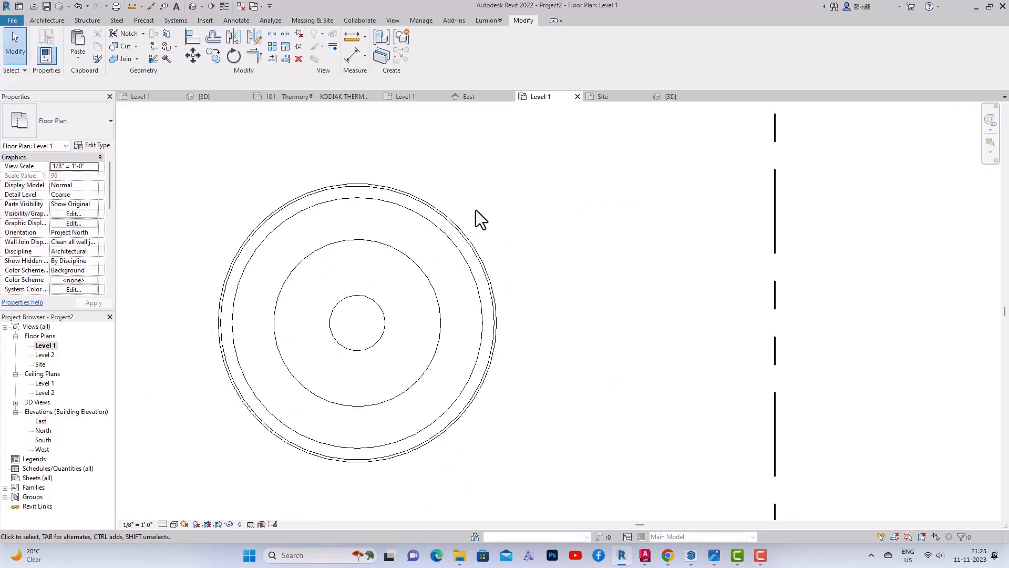
scroll(373, 167, down, 5)
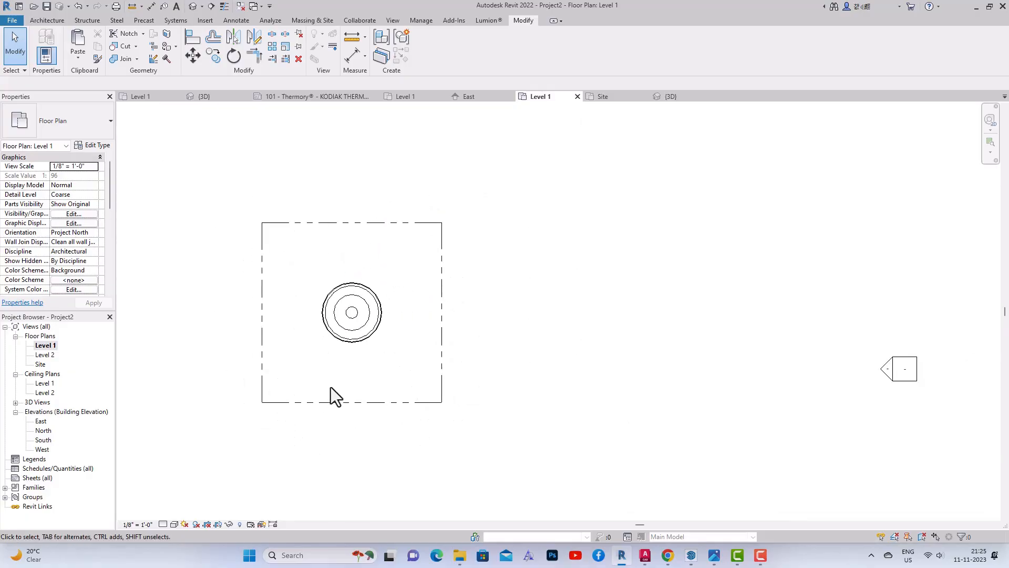
click(192, 7)
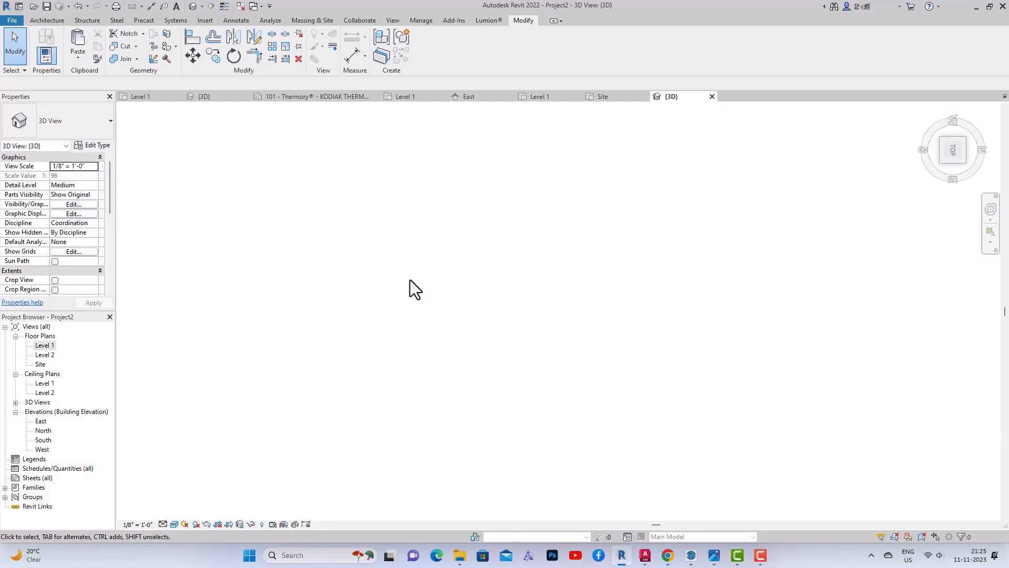
double_click(47, 346)
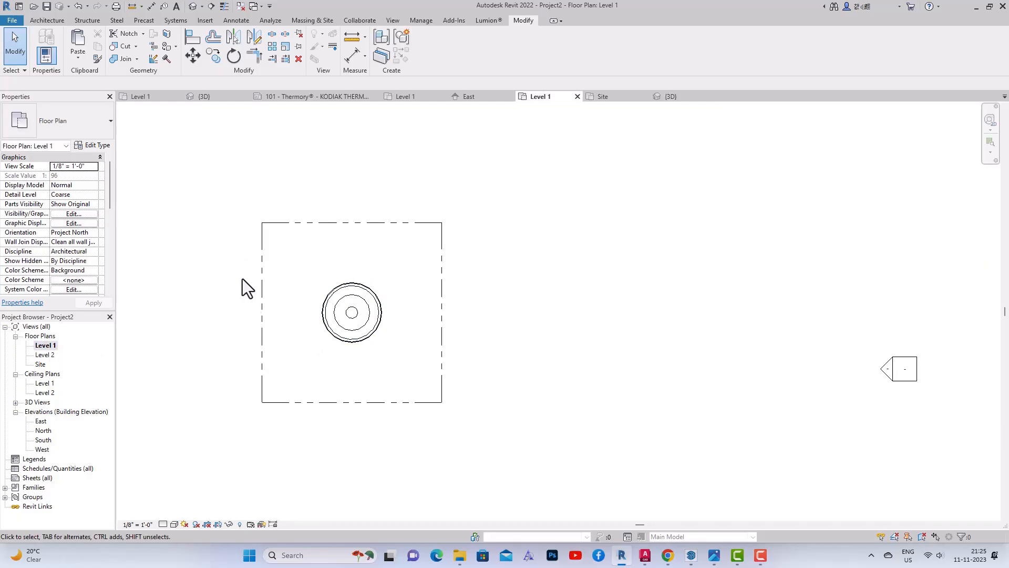
Step: Create a toposurface by placing points at 0' 0" elevation on the four corners of the property line, and finish the surface
click(315, 23)
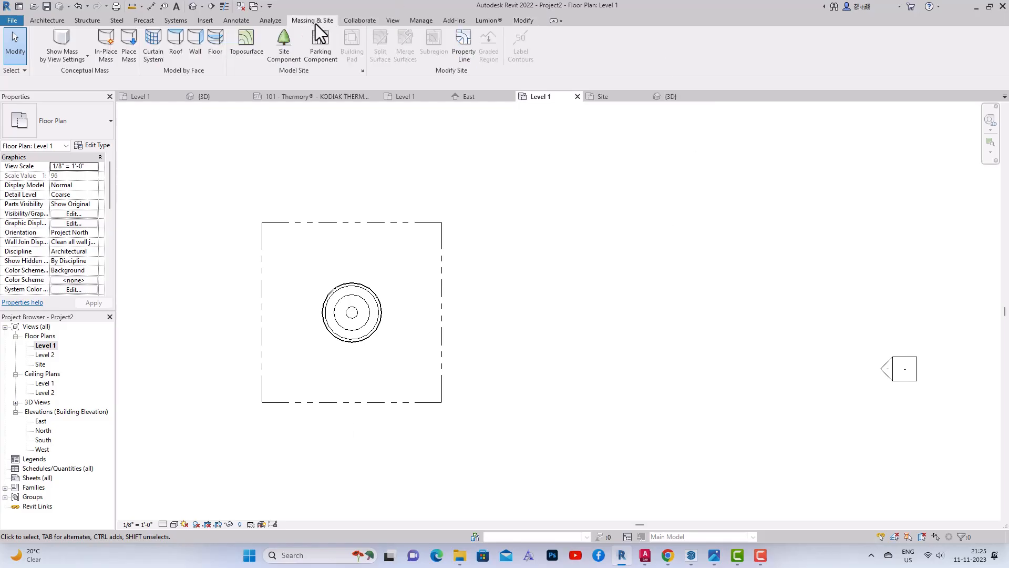
click(261, 43)
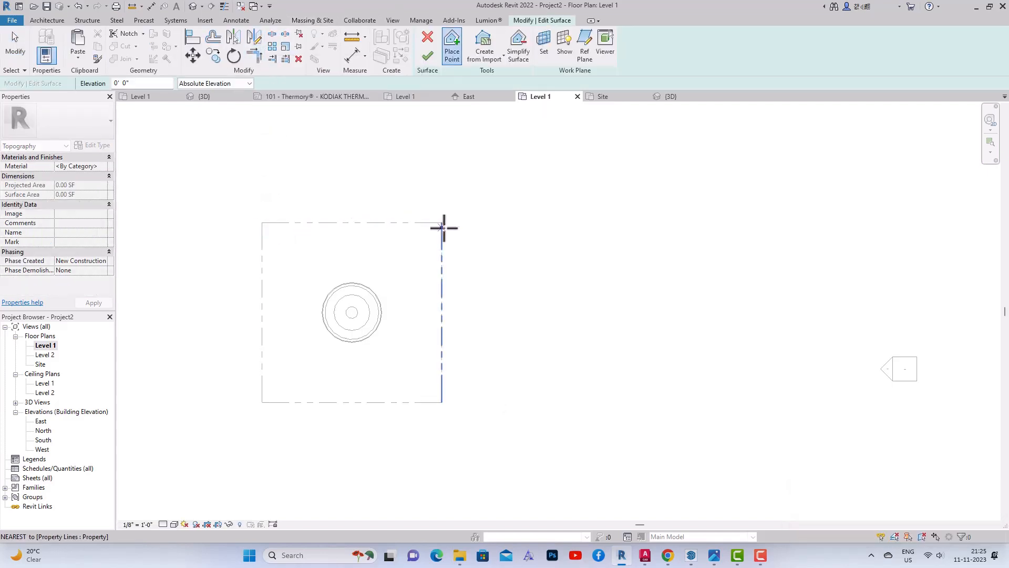
click(442, 402)
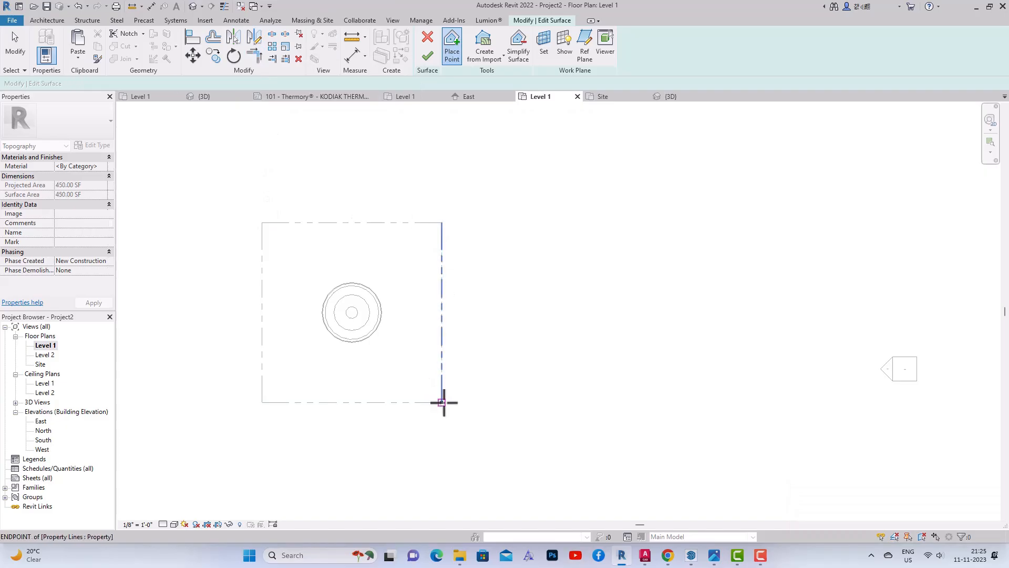
click(261, 402)
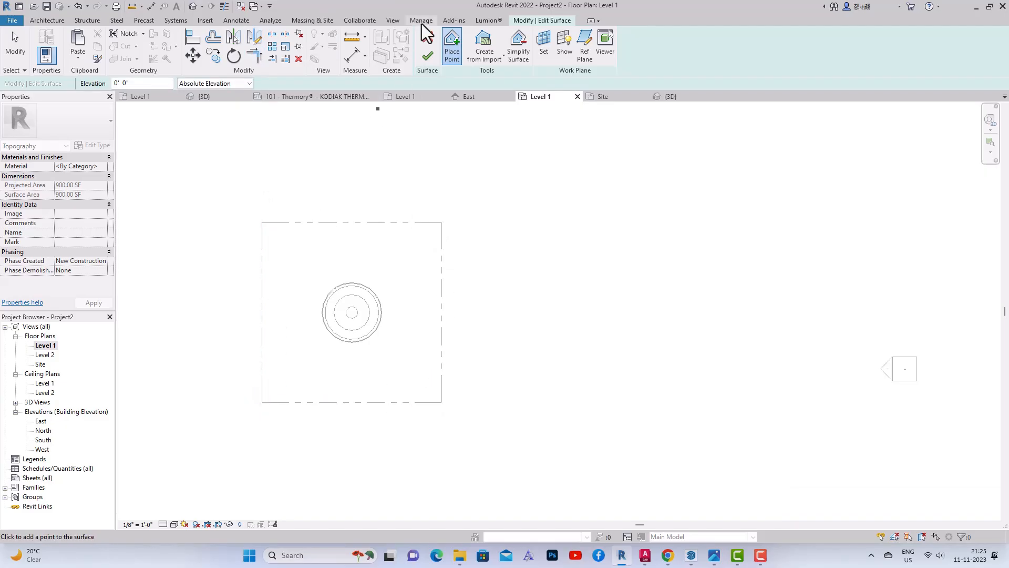
click(427, 56)
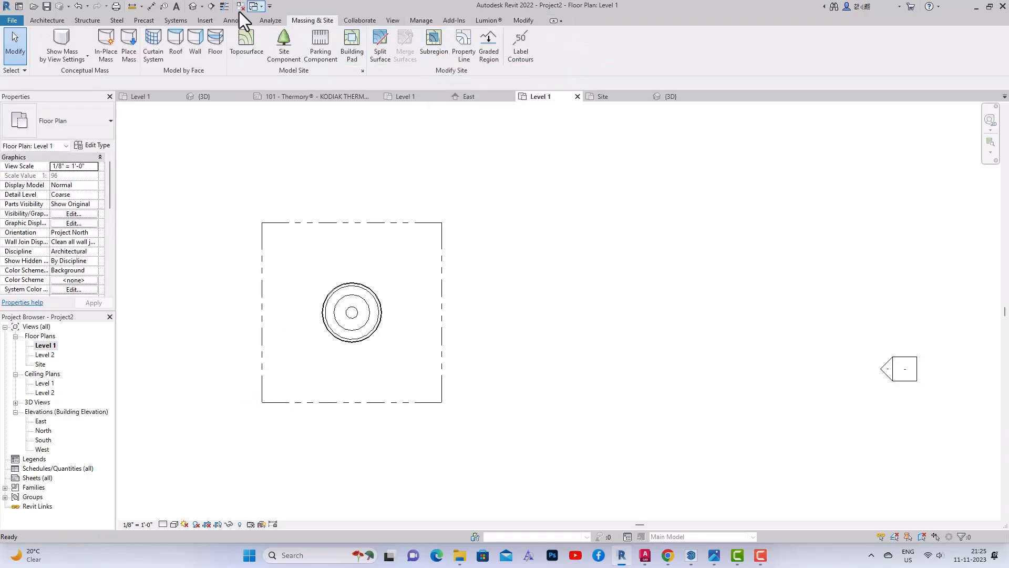
Step: Check the toposurface in the default 3D view in the Wireframe and Realistic visual styles, and return to the Level 1 floor plan
click(209, 9)
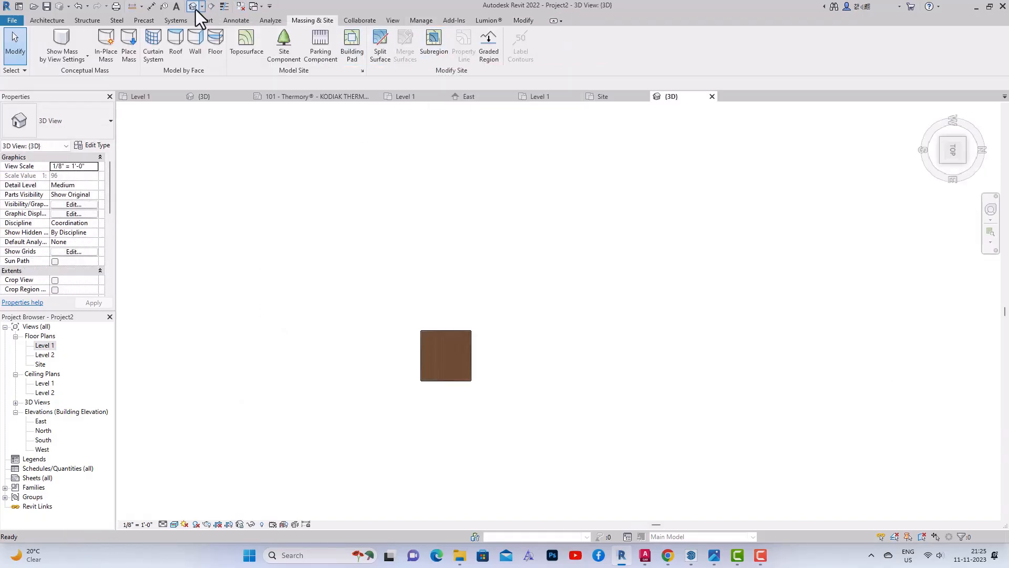
scroll(477, 374, up, 4)
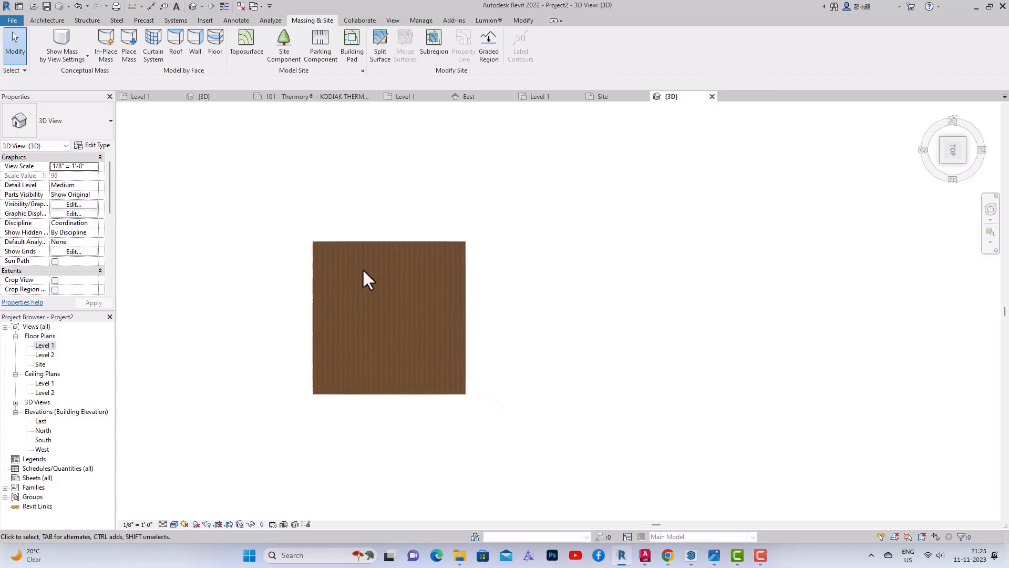
click(175, 525)
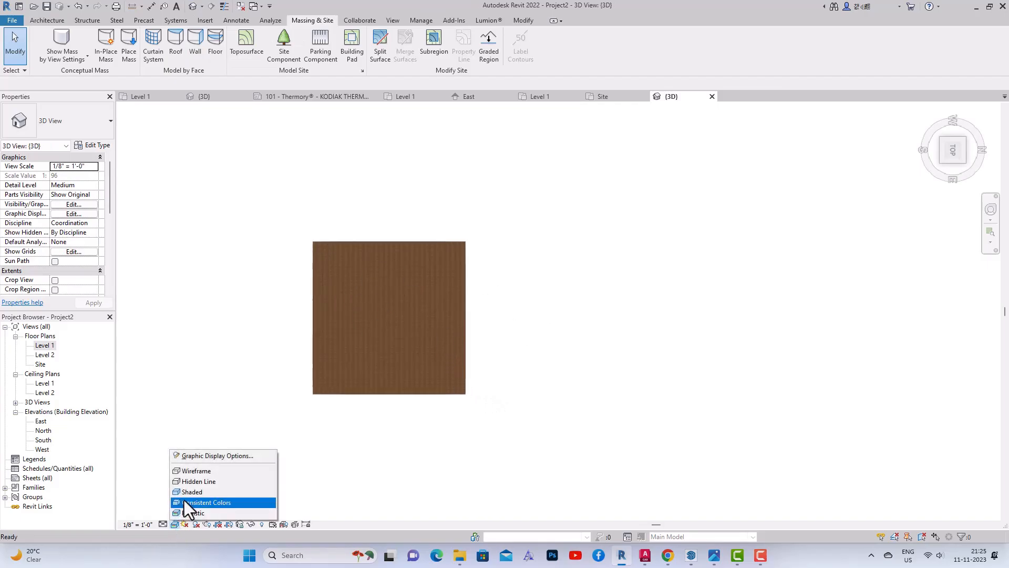
click(197, 473)
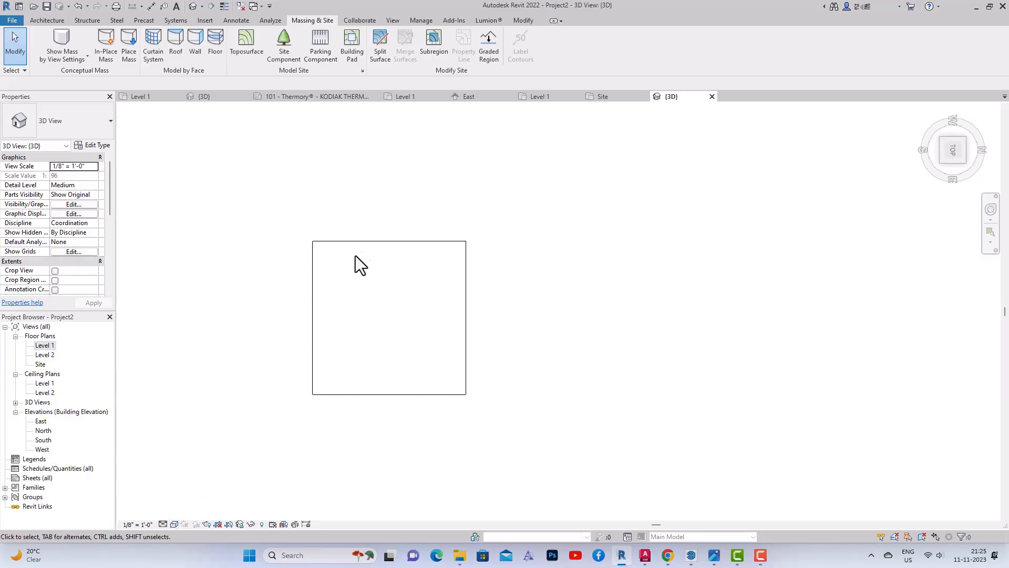
click(174, 524)
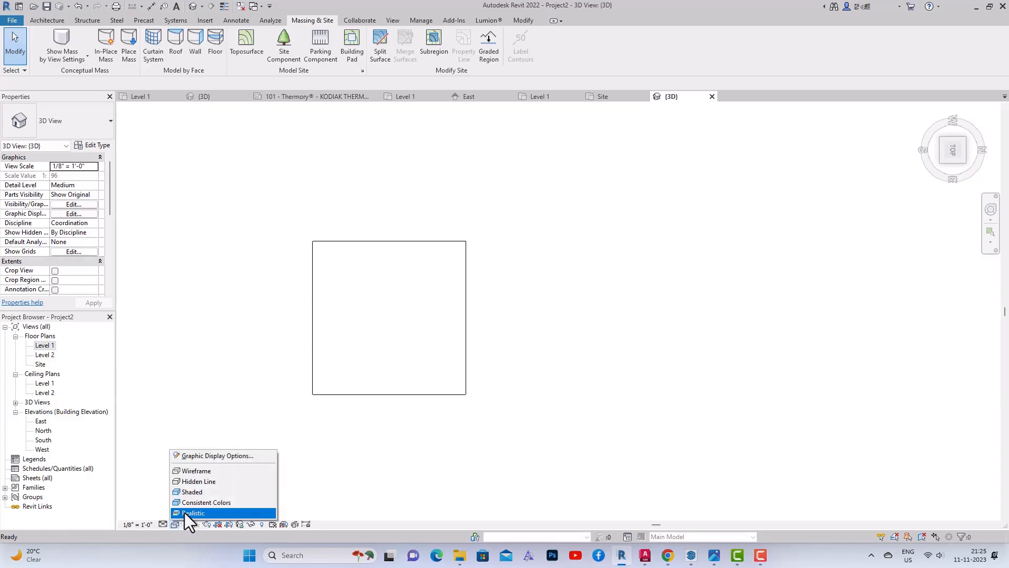
click(185, 513)
double_click(45, 346)
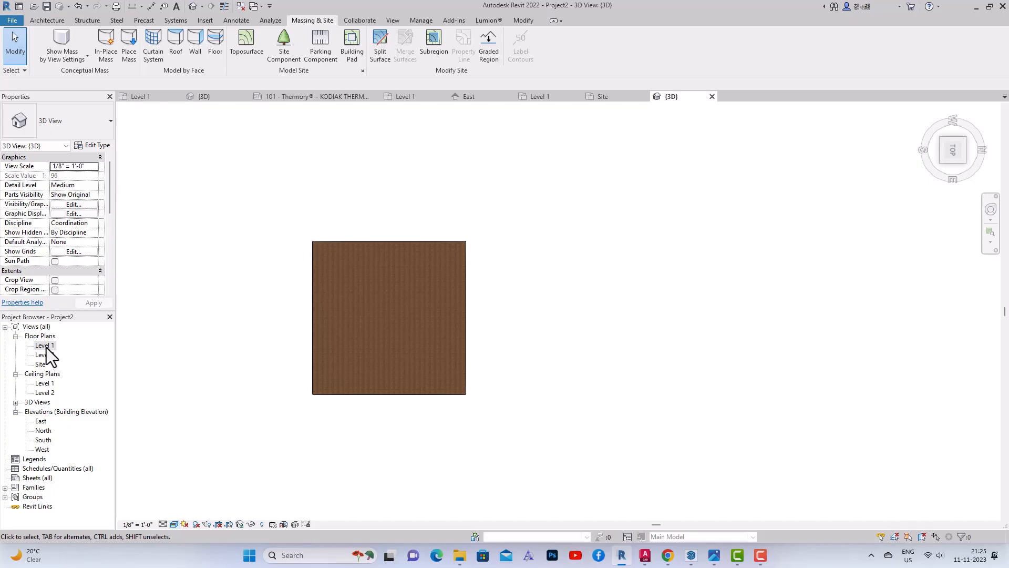
Step: Start a floor on Level 1 and pick the two outermost guide circles as its ring-shaped boundary
scroll(407, 313, up, 5)
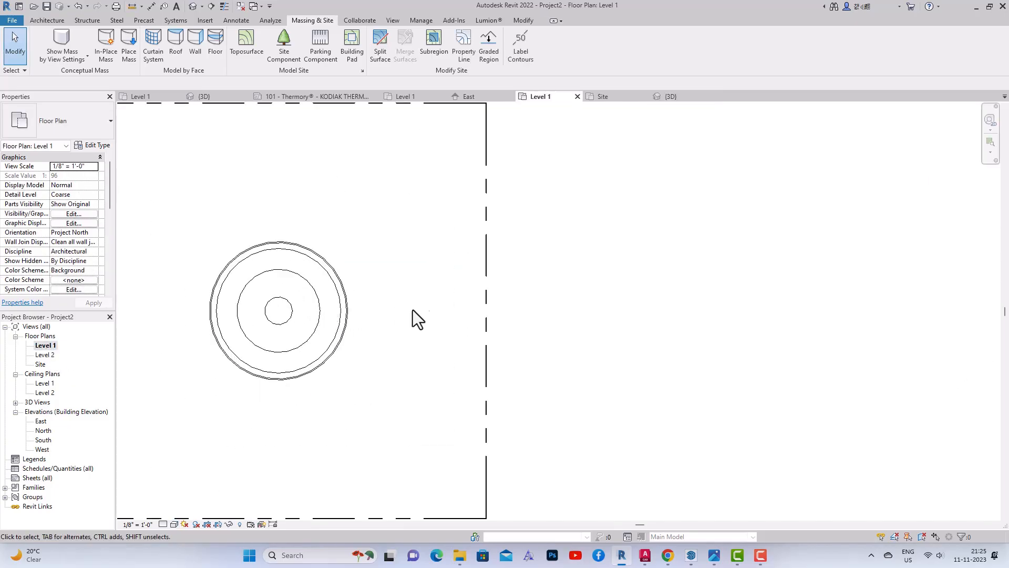
scroll(420, 310, down, 3)
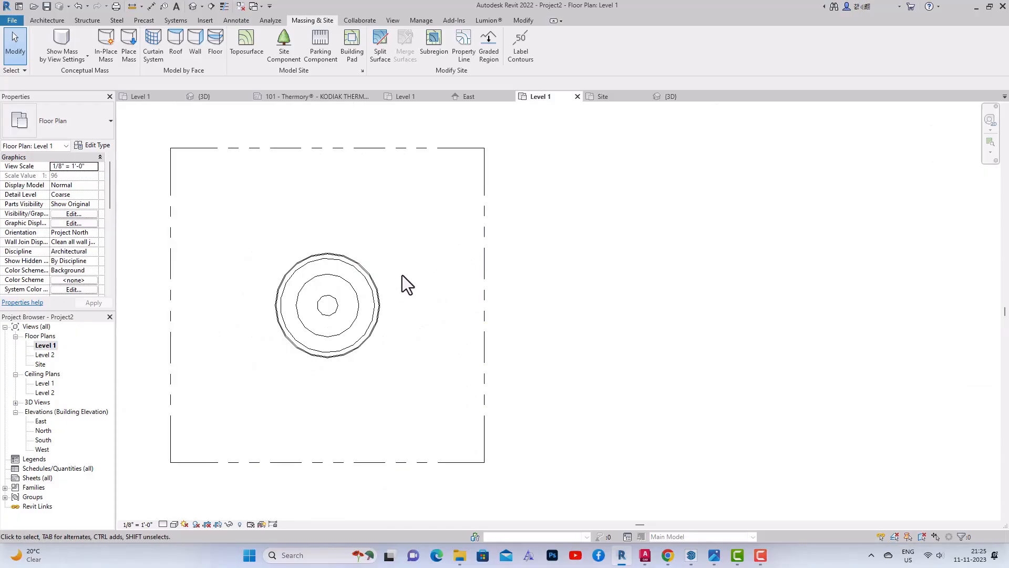
click(47, 20)
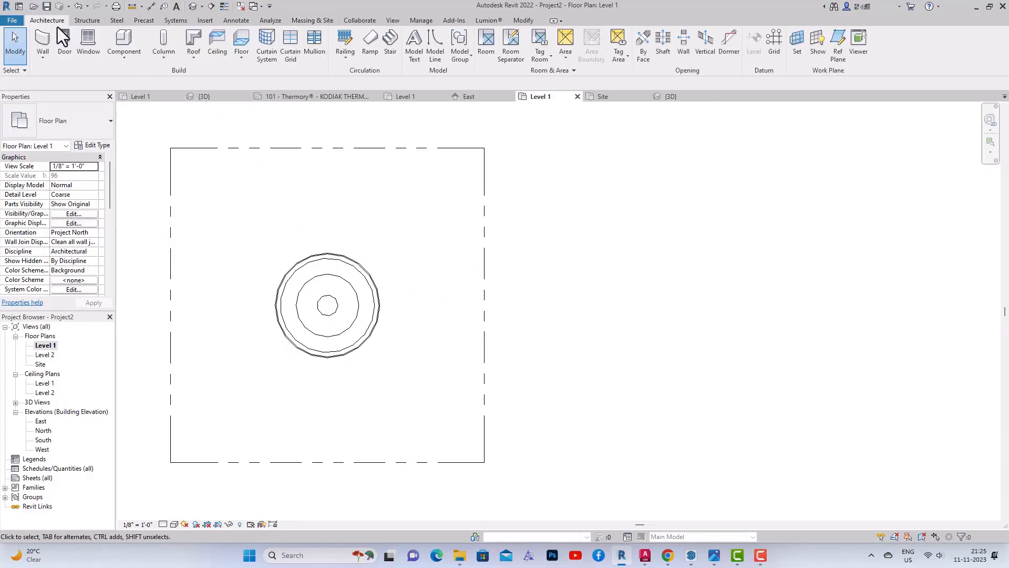
click(242, 40)
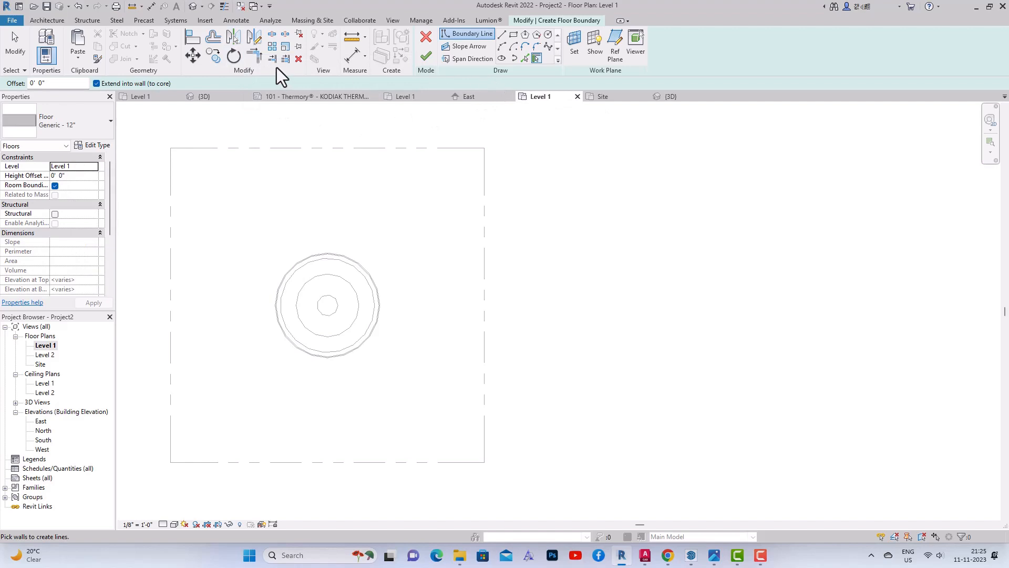
click(525, 59)
scroll(337, 249, up, 5)
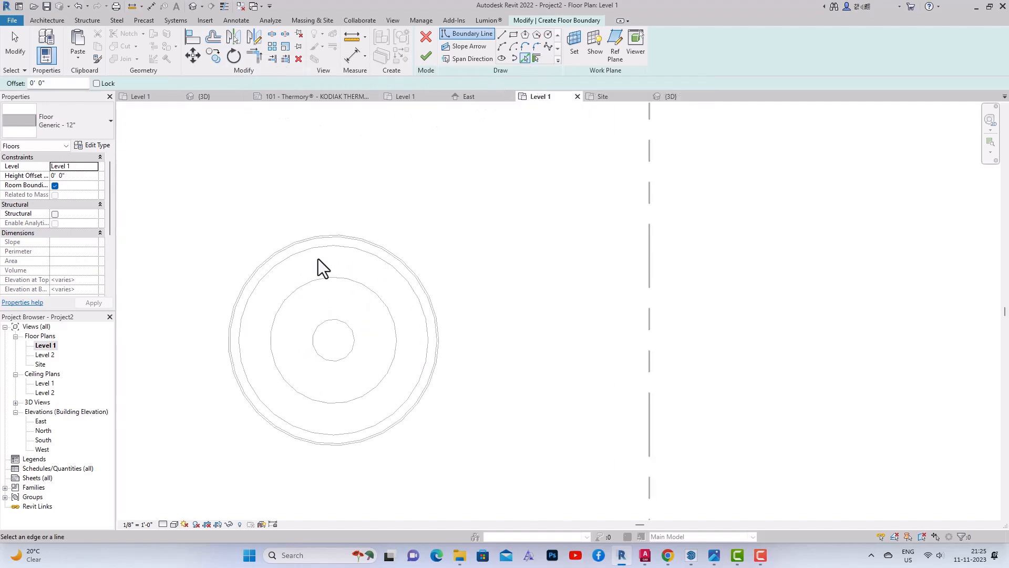
click(313, 234)
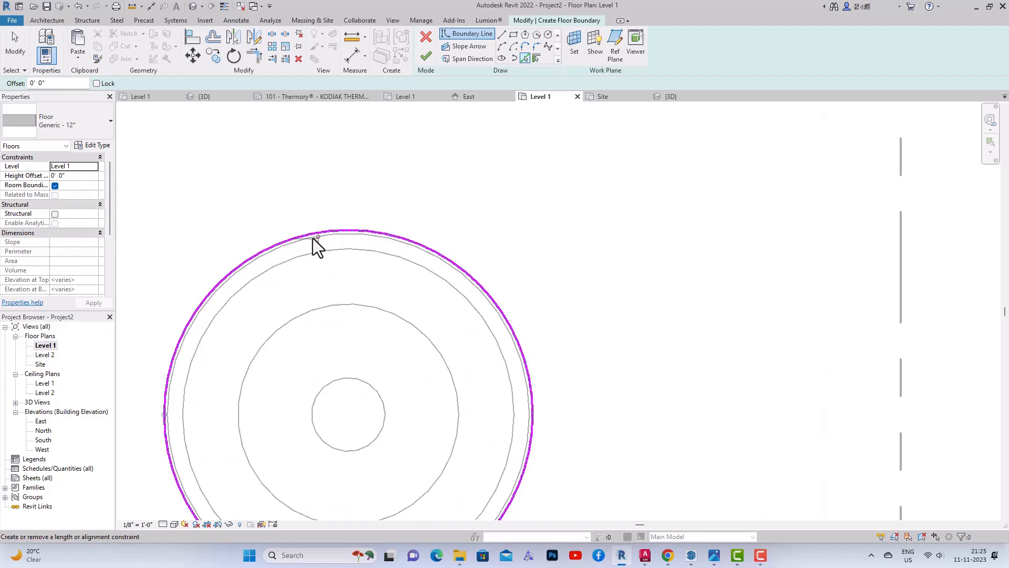
click(341, 235)
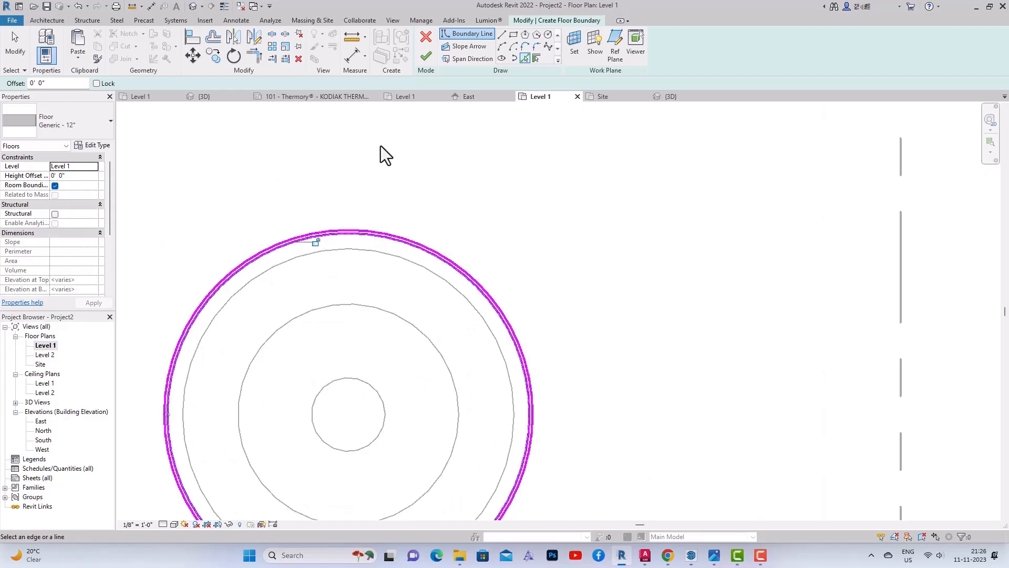
scroll(381, 146, down, 3)
Step: Duplicate the Generic - 12" floor type as "fire pit material 1" and set its structure layer thickness to 2' 6"
click(103, 145)
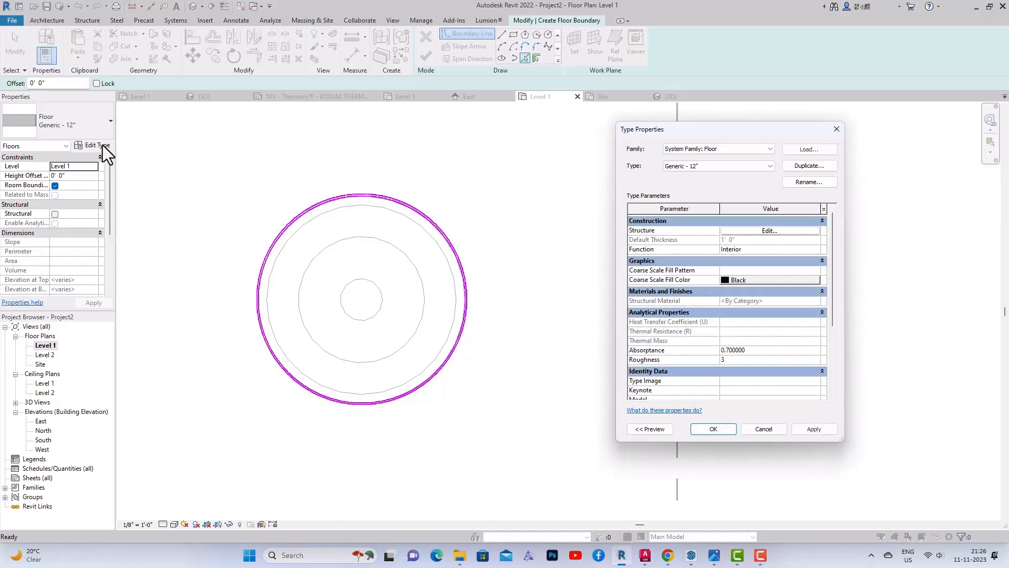
click(787, 166)
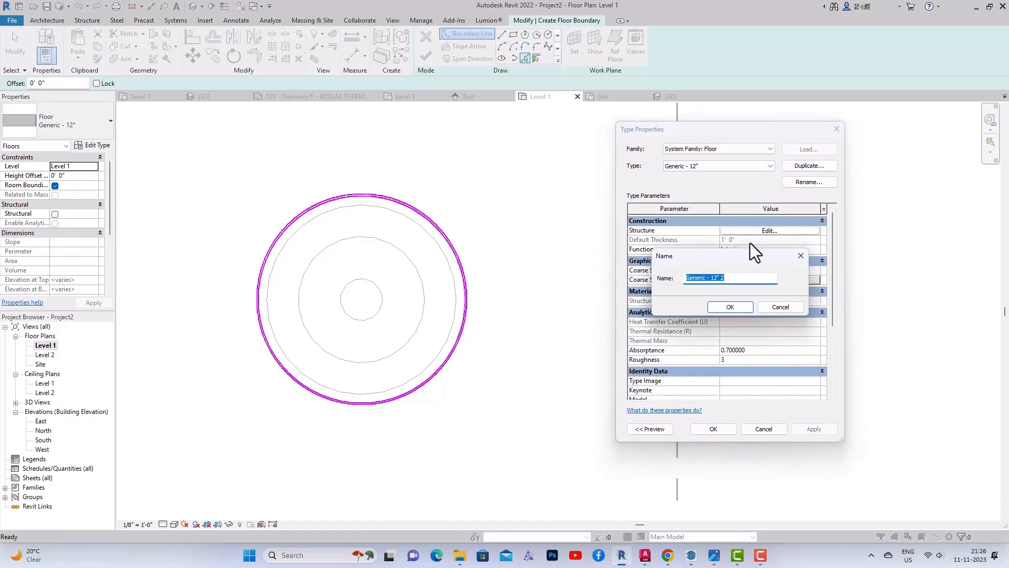
text(fire )
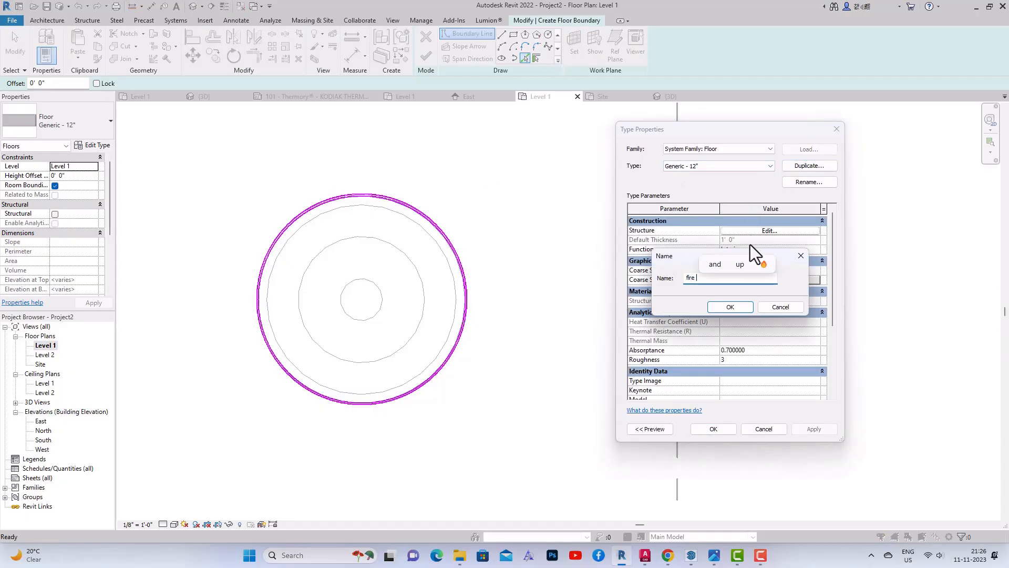
text(pit material 1)
click(731, 307)
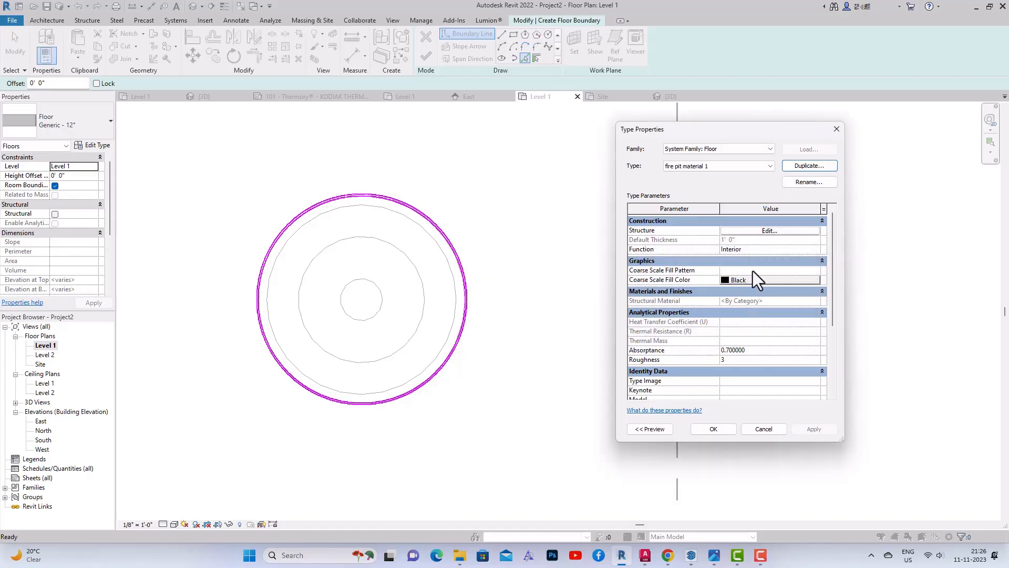
click(760, 232)
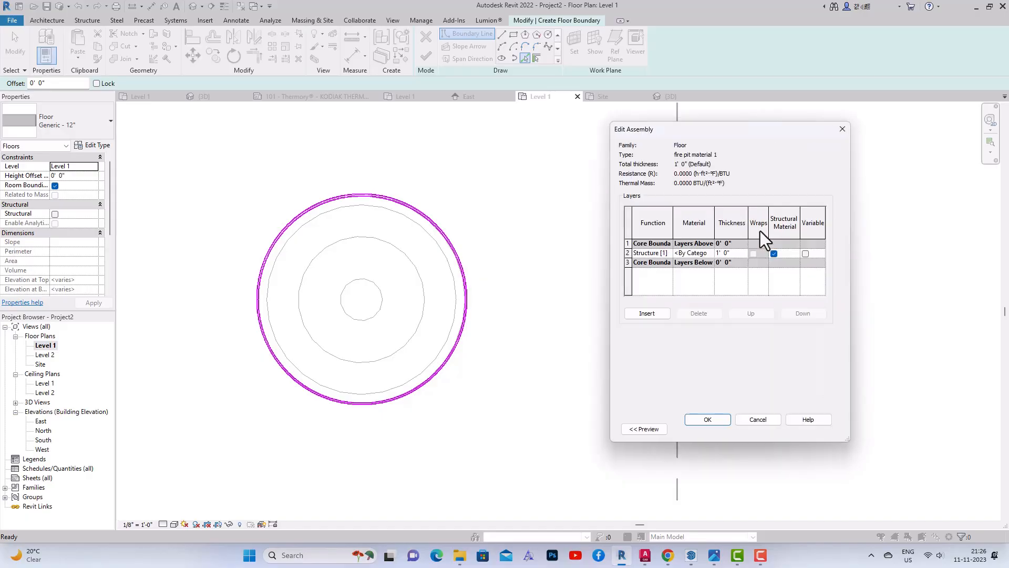
click(737, 252)
text(2'6)
Step: Create a new material for the structure layer, find the Field Stones appearance under stone masonry assets, and assign it
click(708, 253)
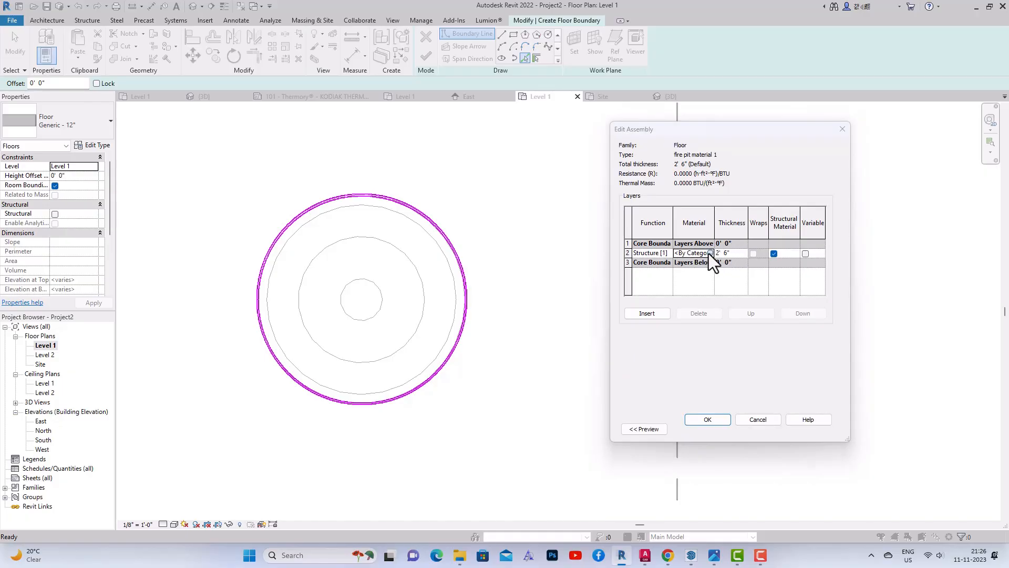
click(709, 253)
click(389, 390)
click(406, 390)
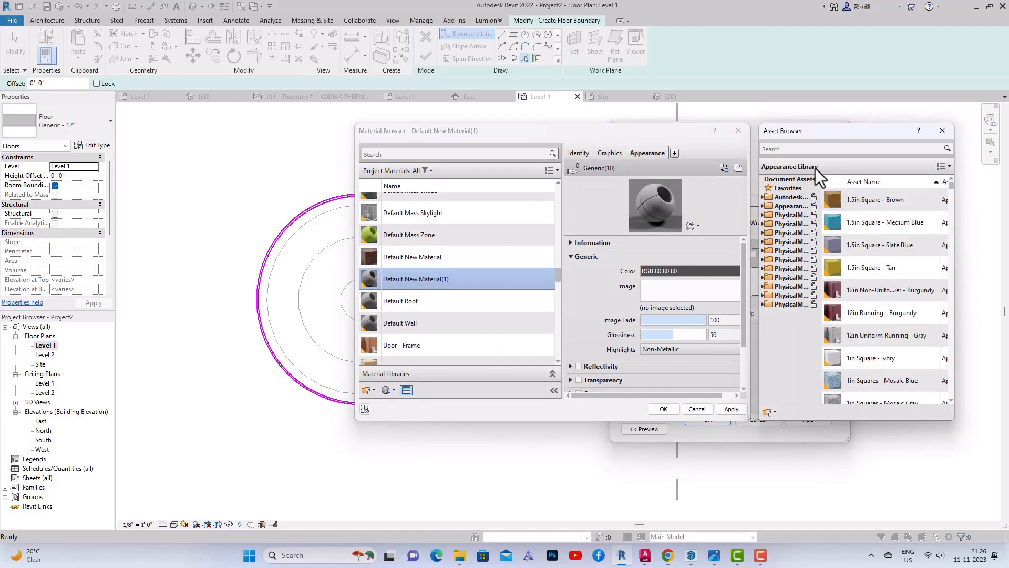
click(799, 149)
text(stone)
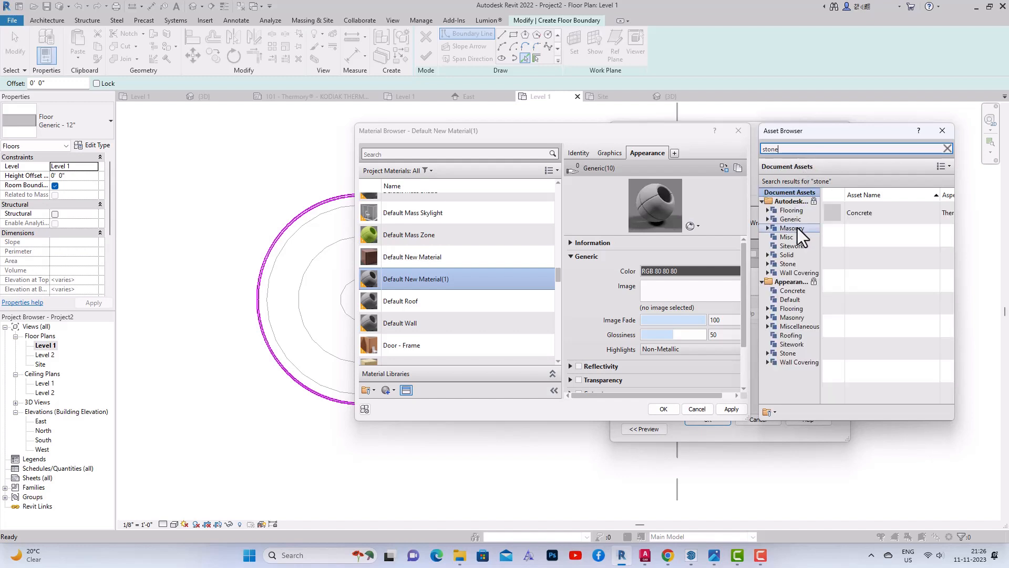
click(797, 316)
double_click(869, 284)
click(942, 131)
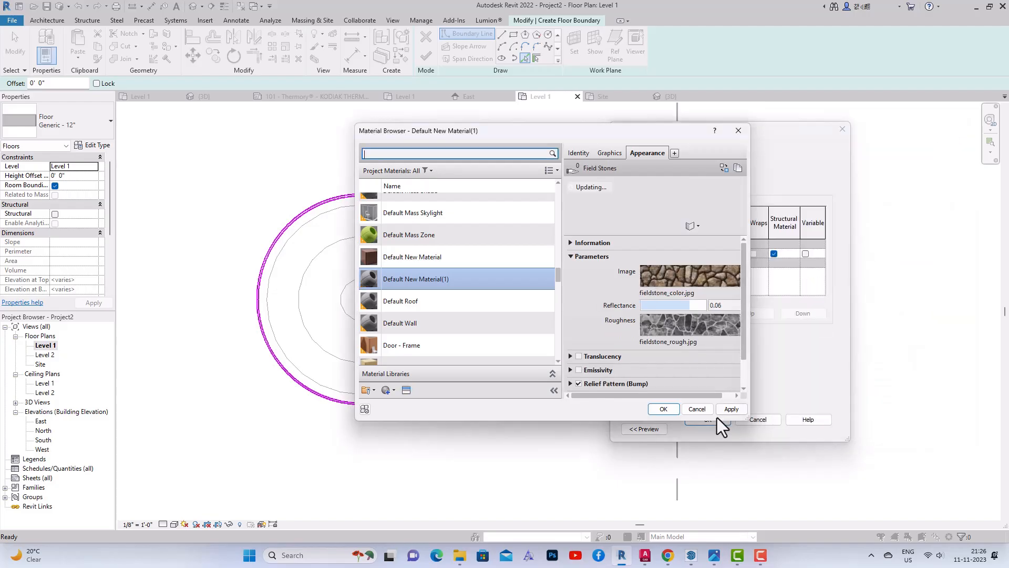
click(663, 410)
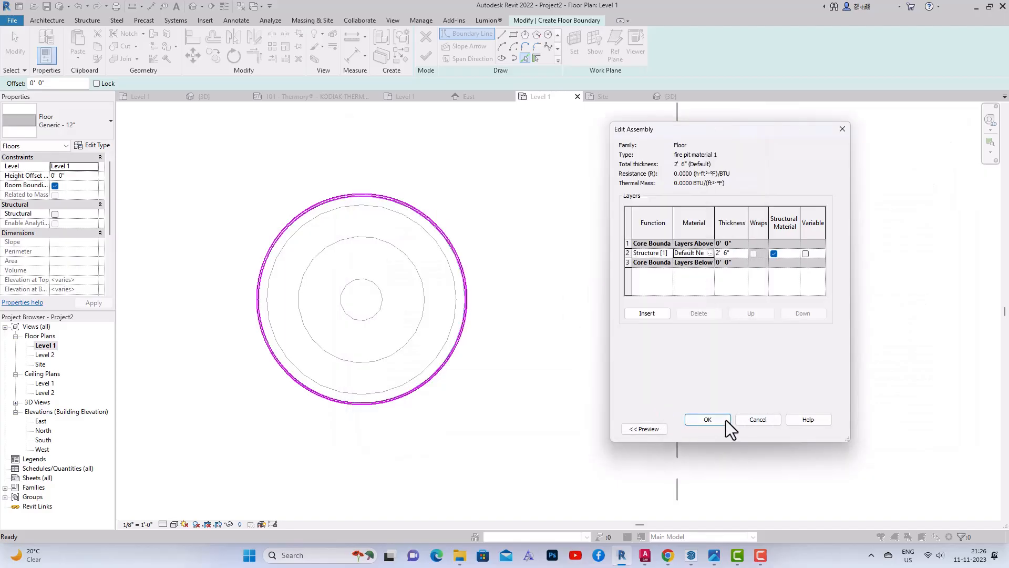
Step: Accept the layer assembly and type properties, and finish the thin outer ring floor
click(725, 419)
click(714, 429)
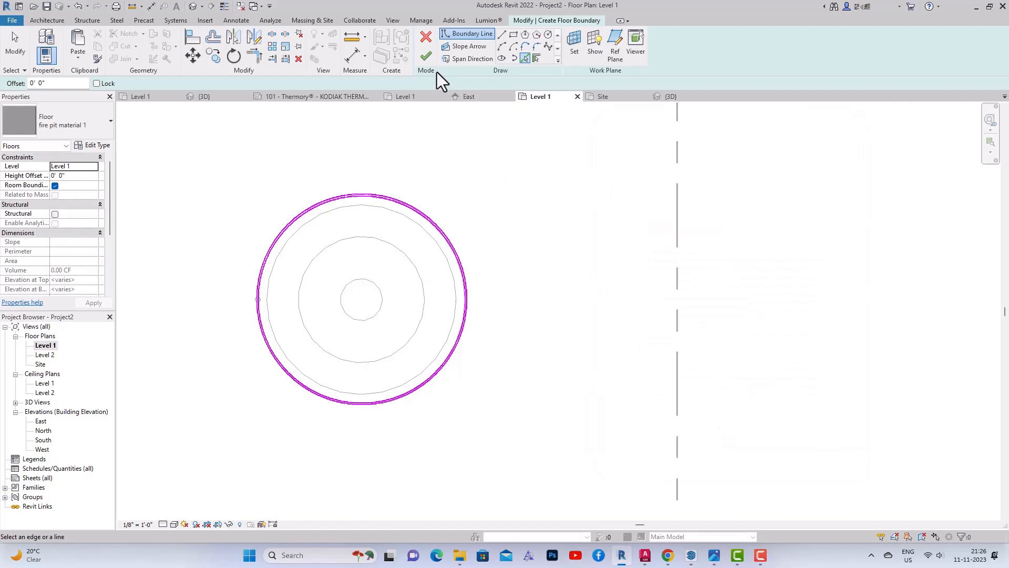
click(430, 60)
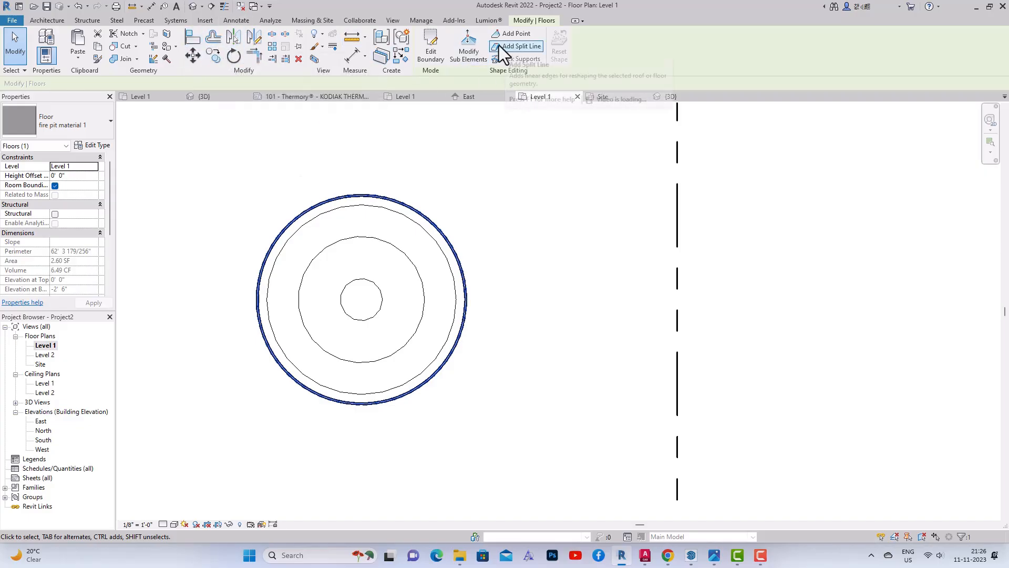
Step: Start another floor and pick the third guide circle from outside and both inner arcs of the outer ring floor as its boundary
click(44, 22)
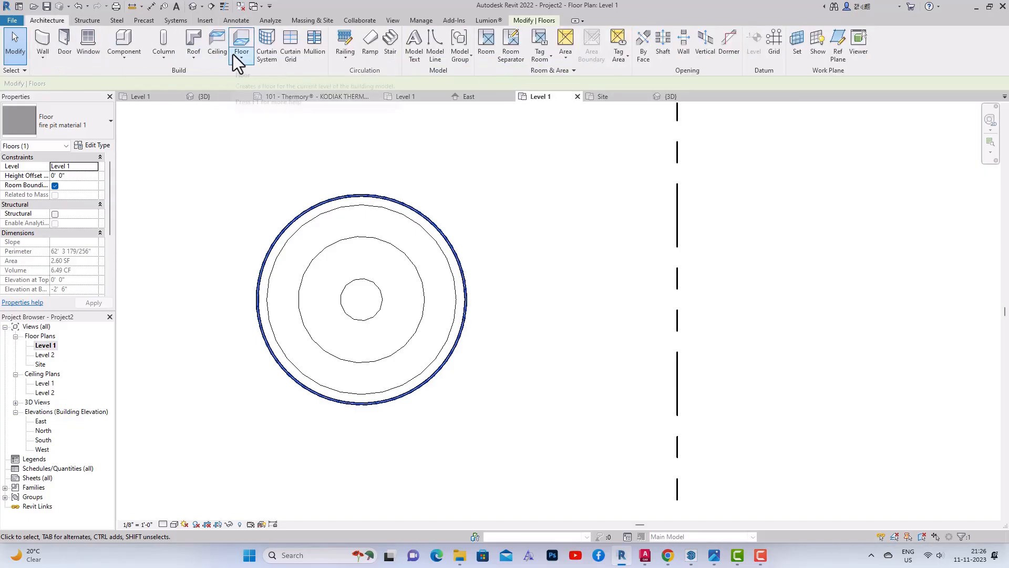
click(241, 42)
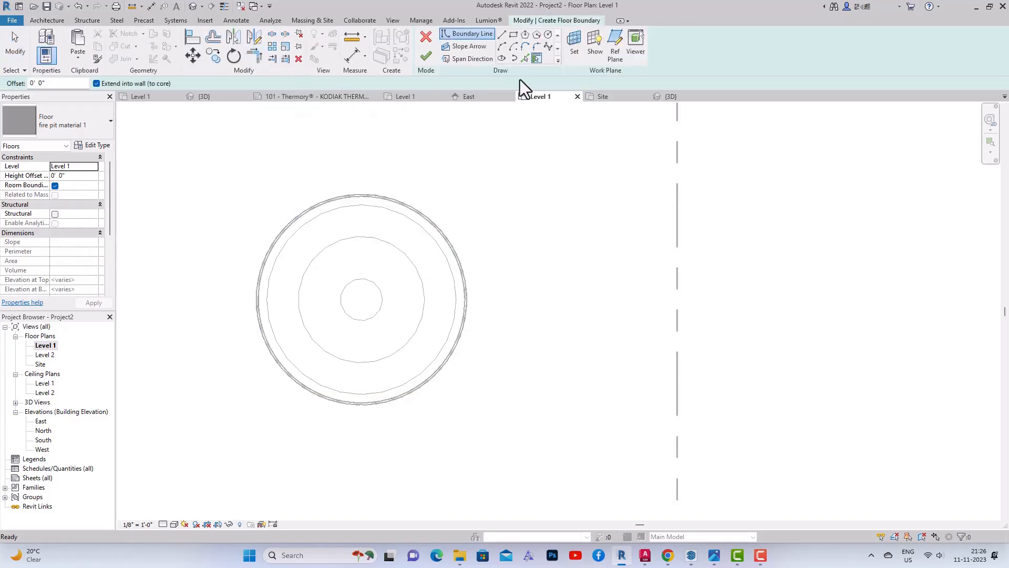
click(525, 59)
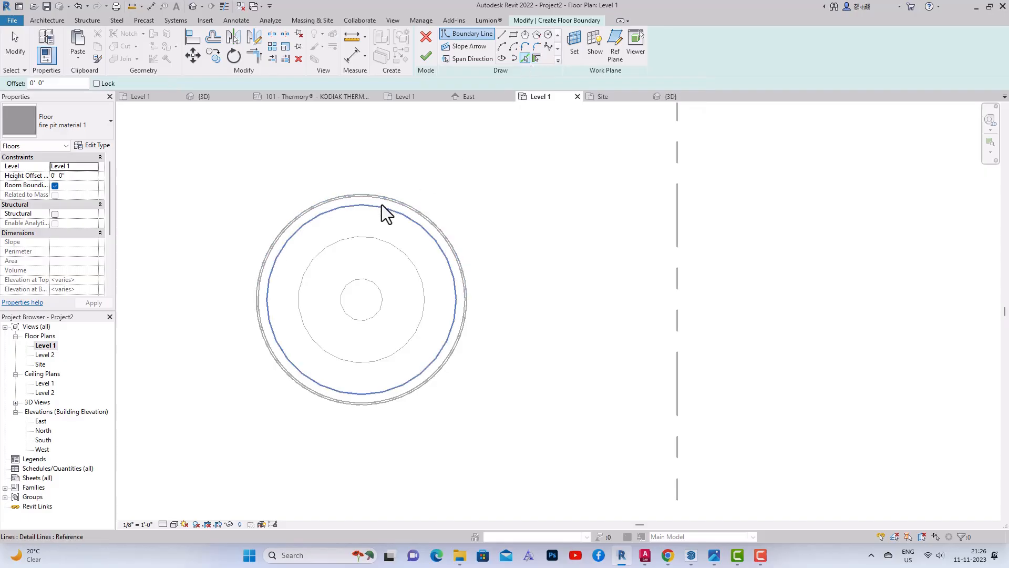
click(380, 206)
scroll(396, 209, up, 2)
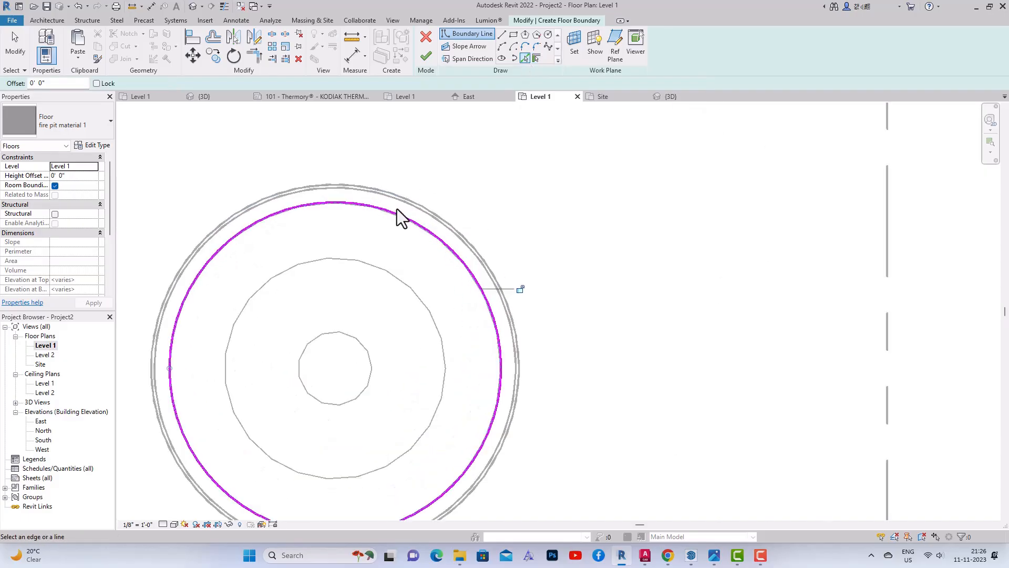
click(403, 207)
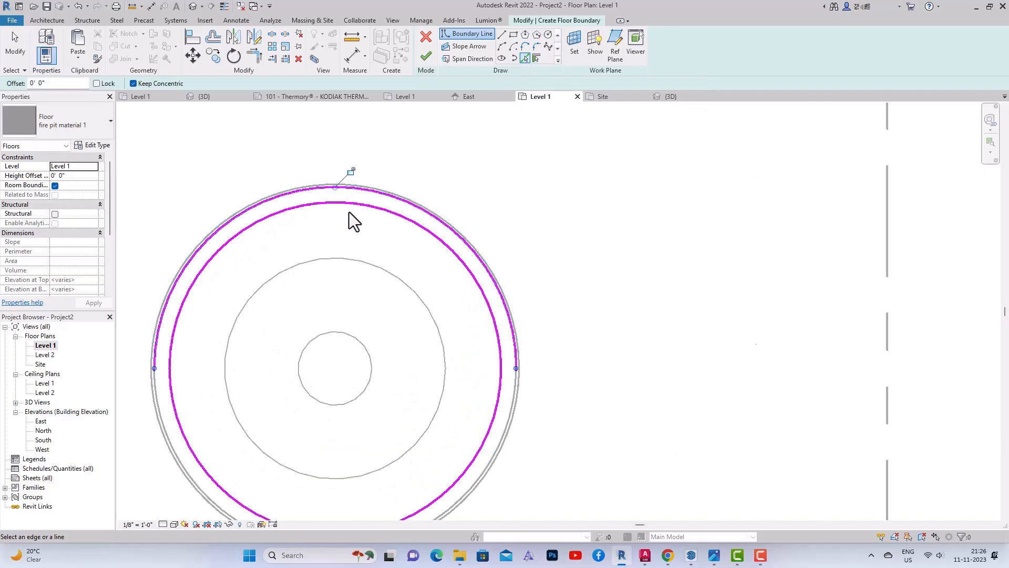
scroll(349, 212, down, 2)
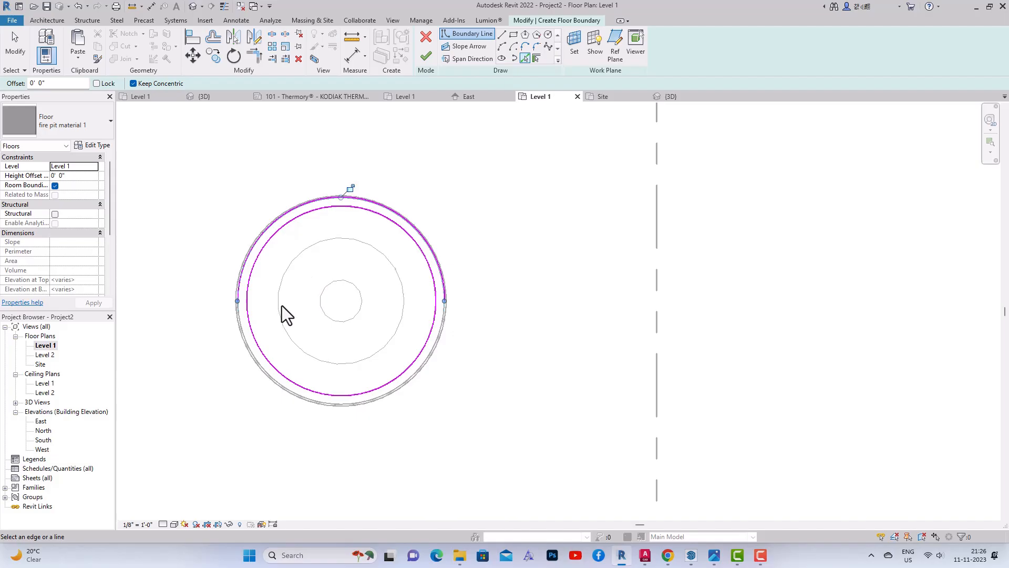
scroll(250, 352, up, 3)
click(254, 353)
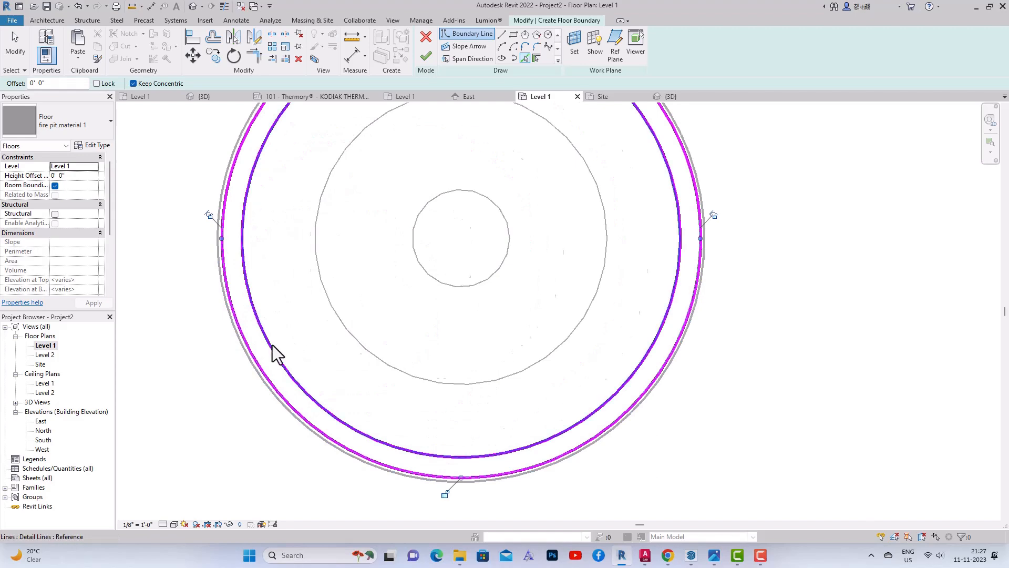
scroll(272, 357, down, 2)
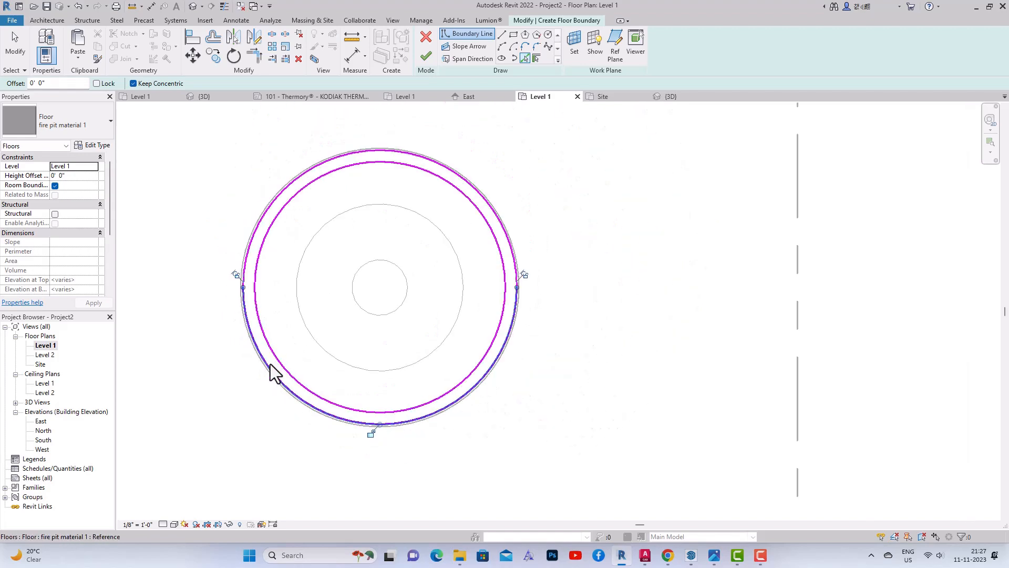
Step: Duplicate the floor type as "fire pit material 2"
click(88, 147)
click(806, 169)
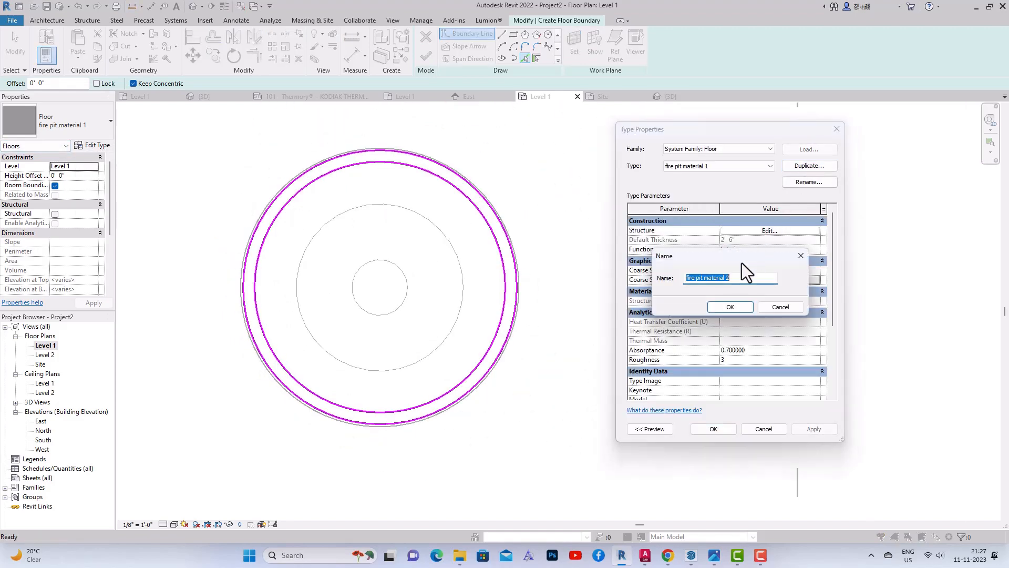
click(731, 307)
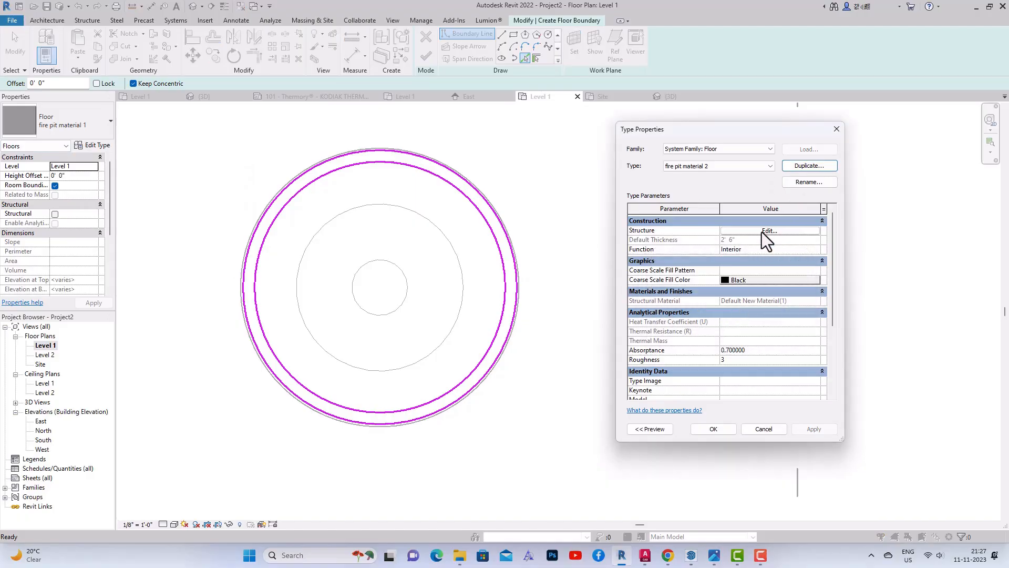
Step: Open the layer structure of "fire pit material 2" and create a new material for its structure layer
click(731, 231)
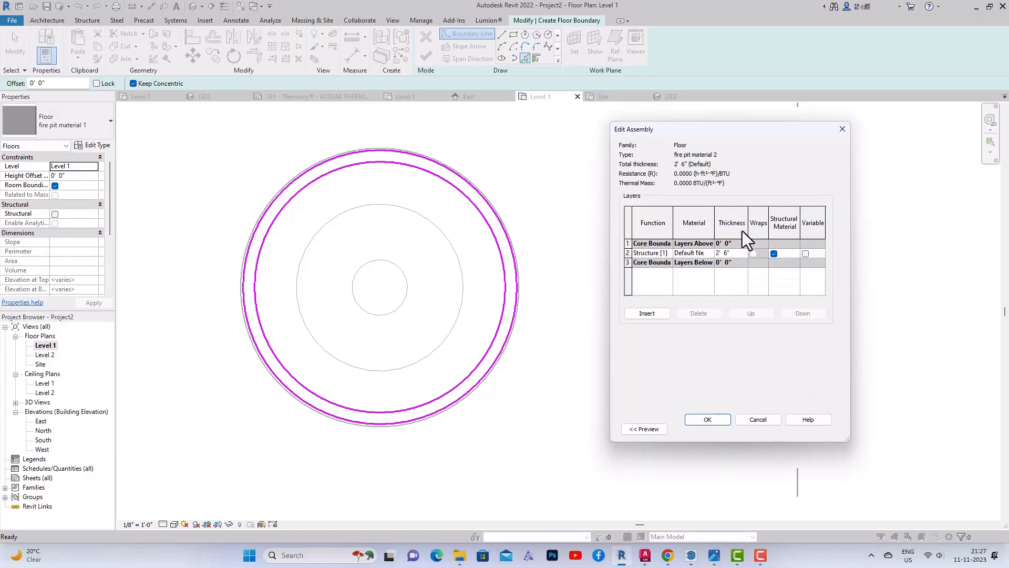
click(709, 253)
click(709, 254)
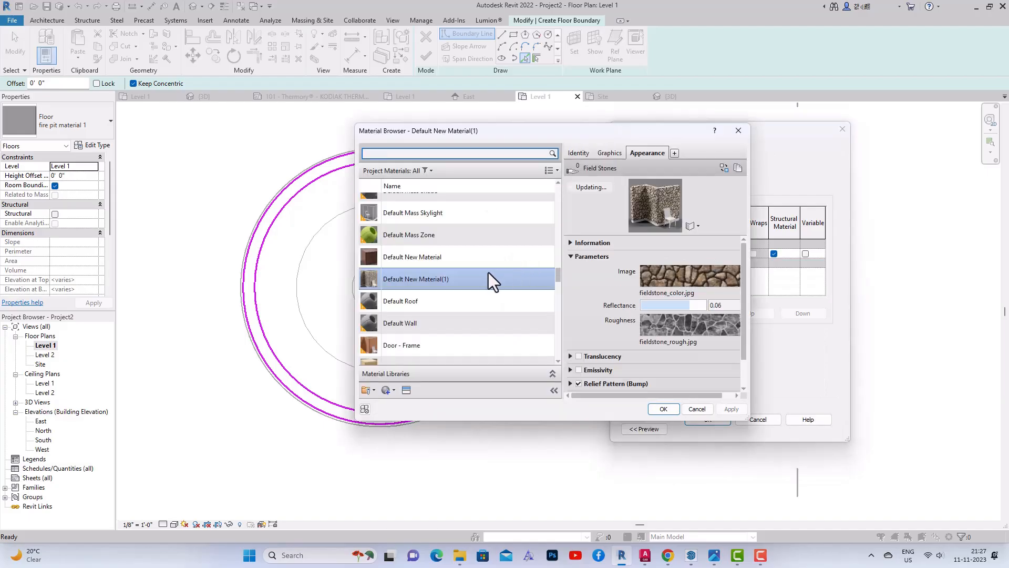
click(394, 390)
click(404, 403)
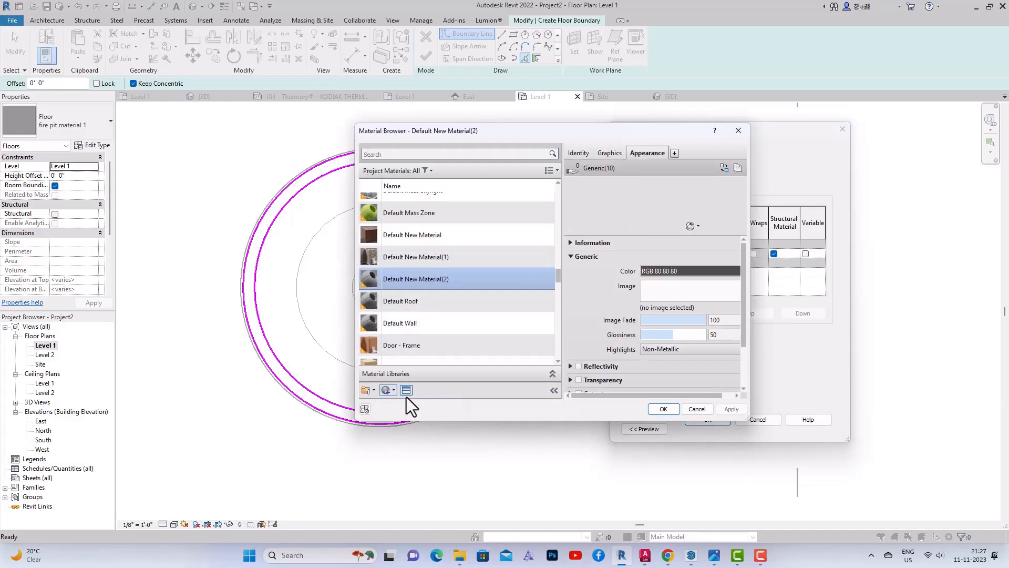
Step: Search the appearance assets for "wood" and assign Bamboo Dark - Semigloss from the Wood category to the new material
click(724, 168)
click(793, 149)
text(wood)
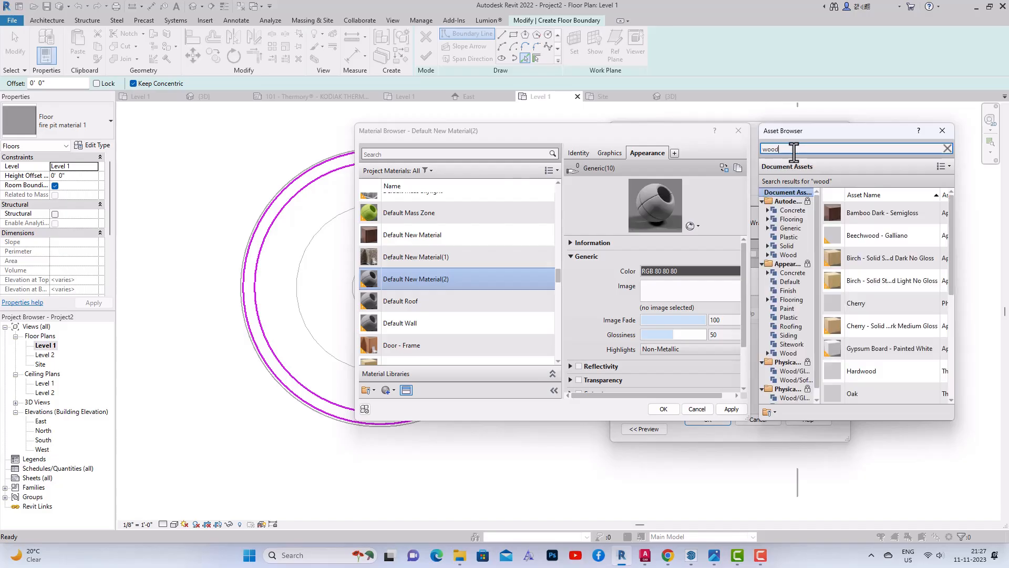
click(789, 353)
double_click(885, 262)
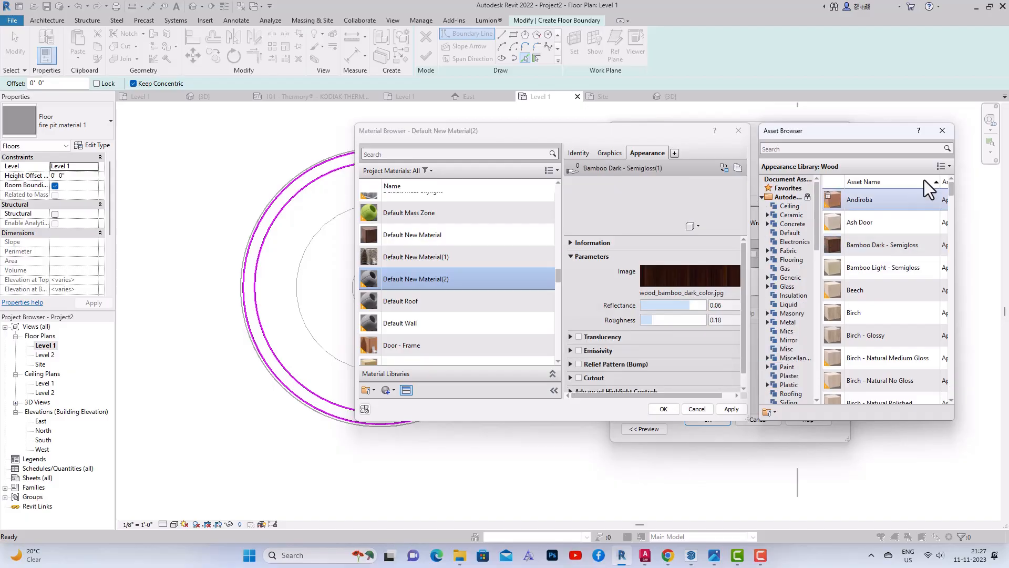
click(942, 131)
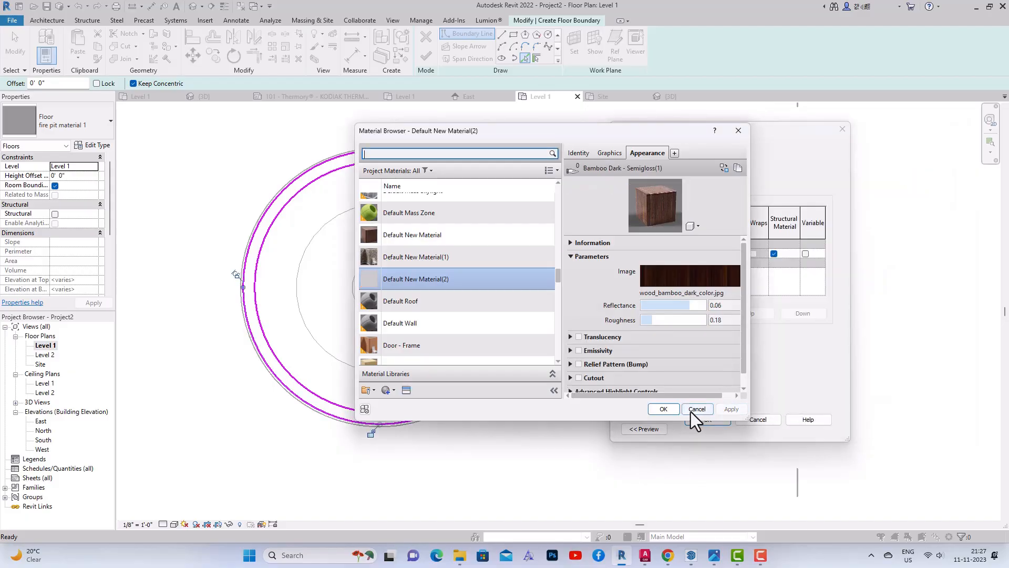
Step: Accept the material, layer assembly and type properties, and finish the second ring floor
click(665, 410)
click(708, 423)
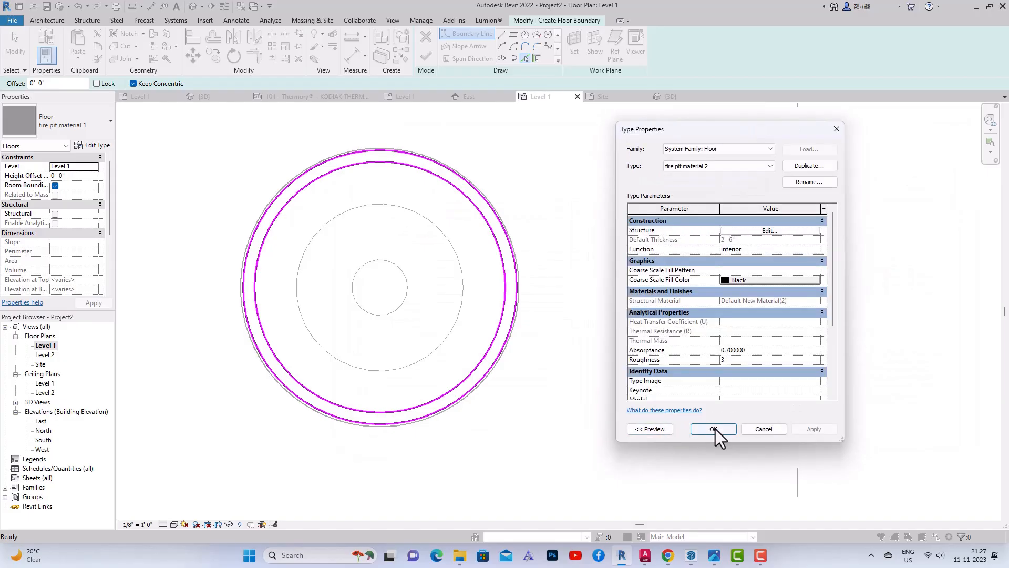
click(717, 430)
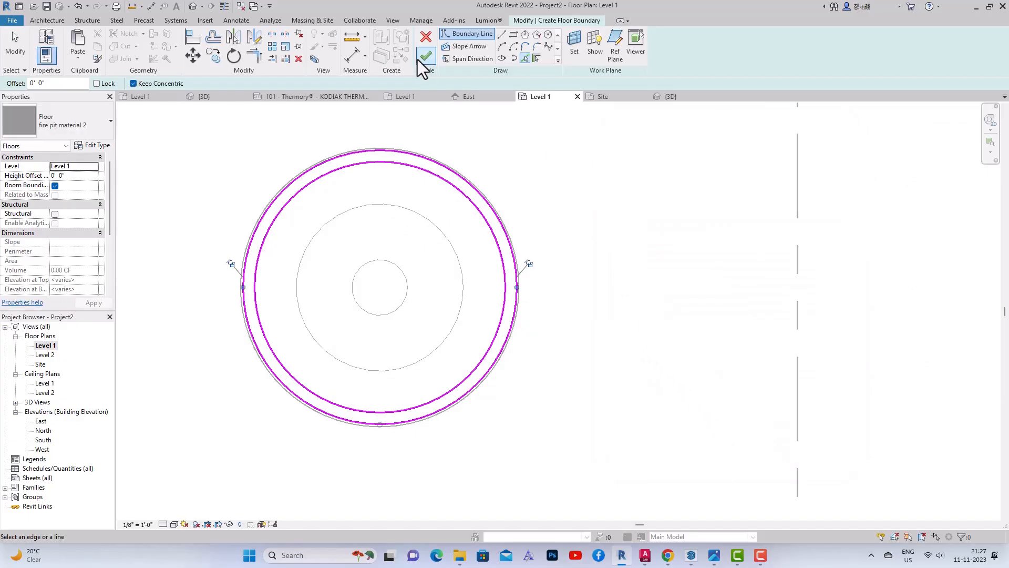
click(425, 56)
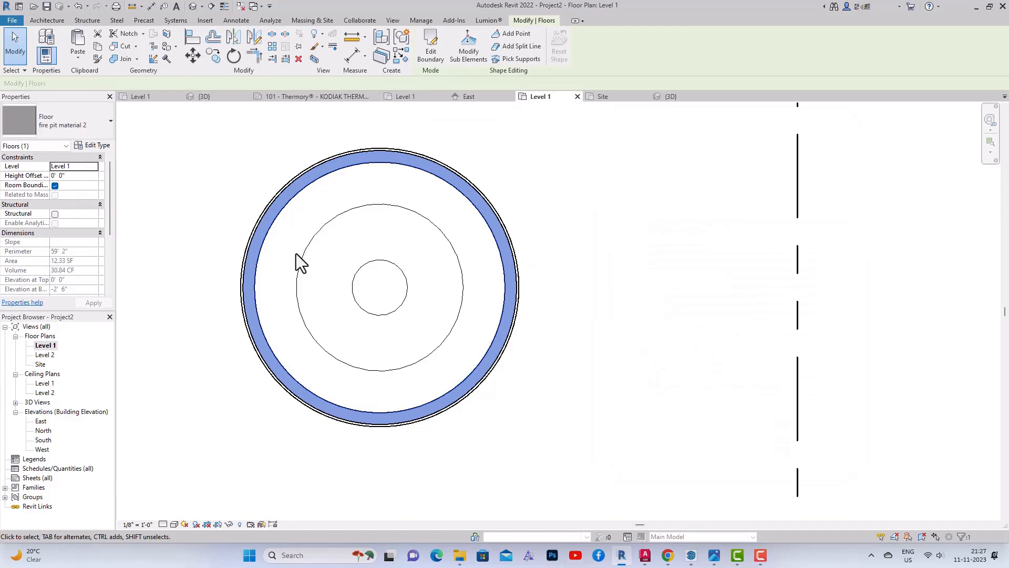
Step: Start another floor and pick the second-smallest guide circle and both inner arcs of the second ring floor as its boundary
click(49, 24)
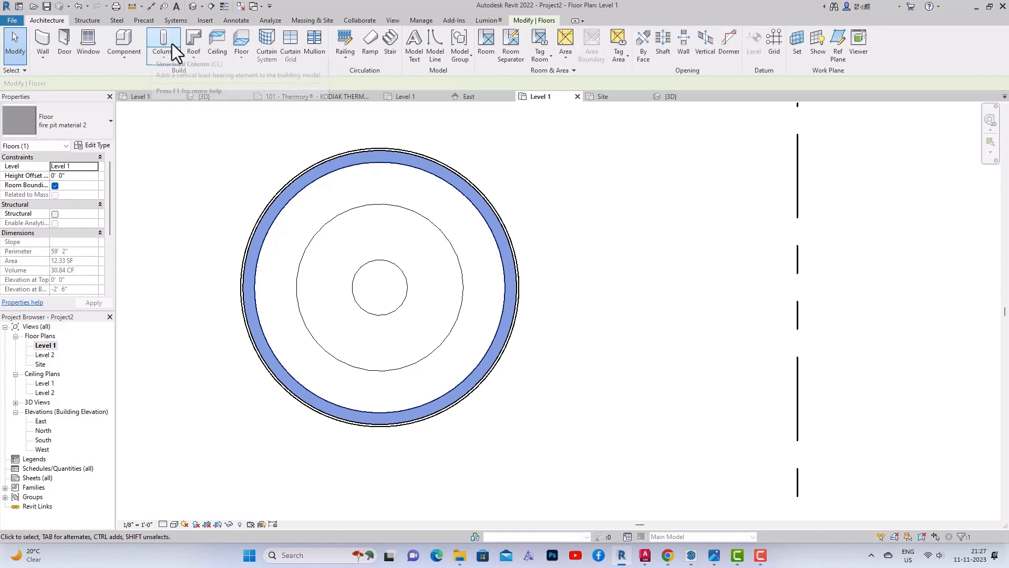
click(241, 39)
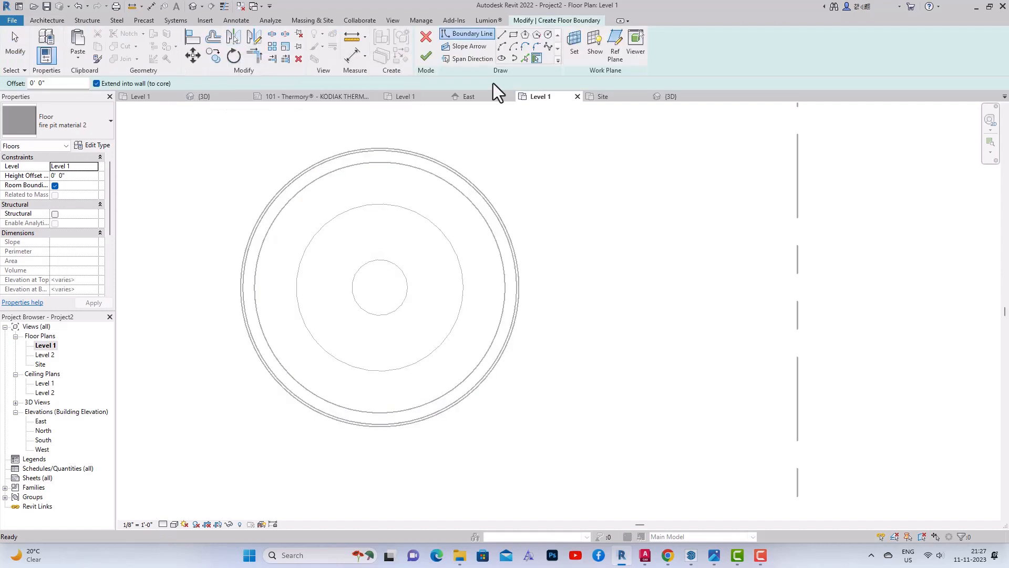
click(525, 58)
click(393, 206)
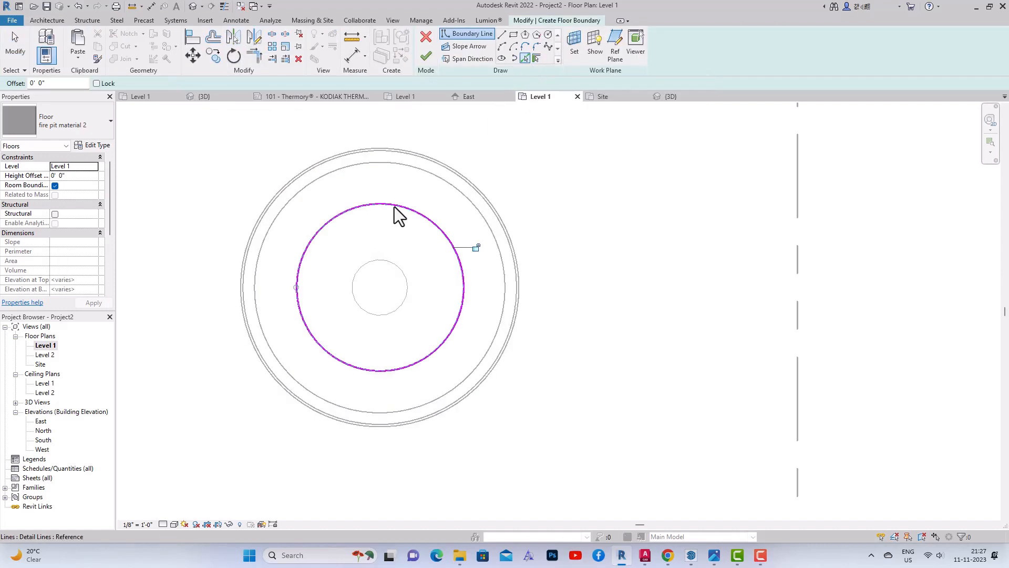
click(433, 178)
click(371, 410)
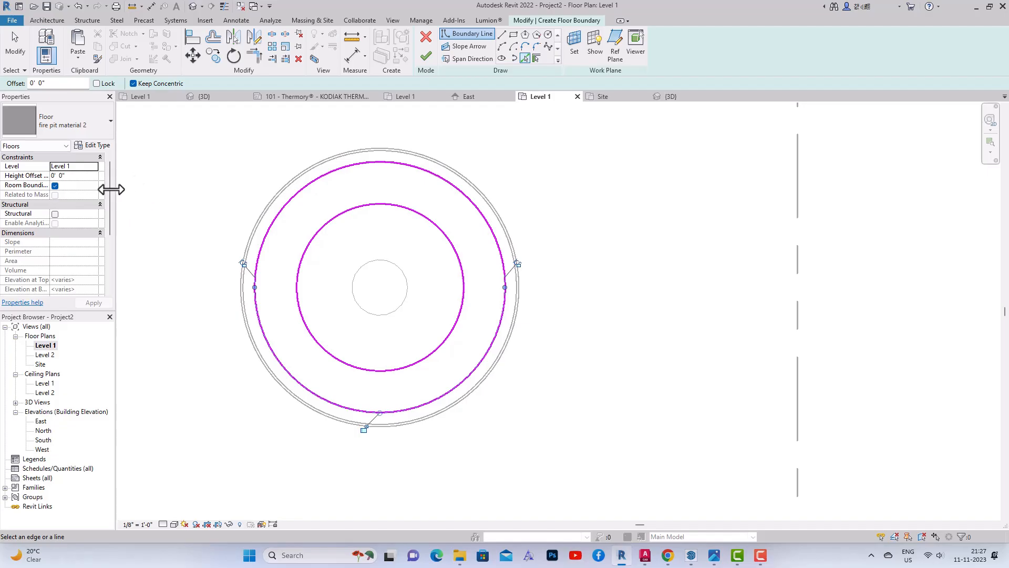
Step: Duplicate the floor type as "fire pit material 3"
click(94, 149)
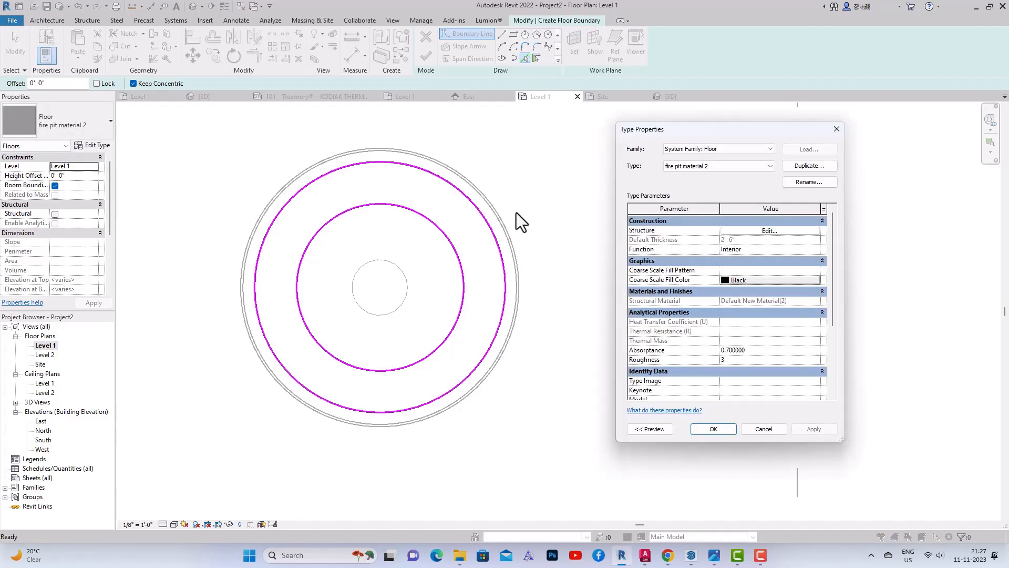
click(801, 165)
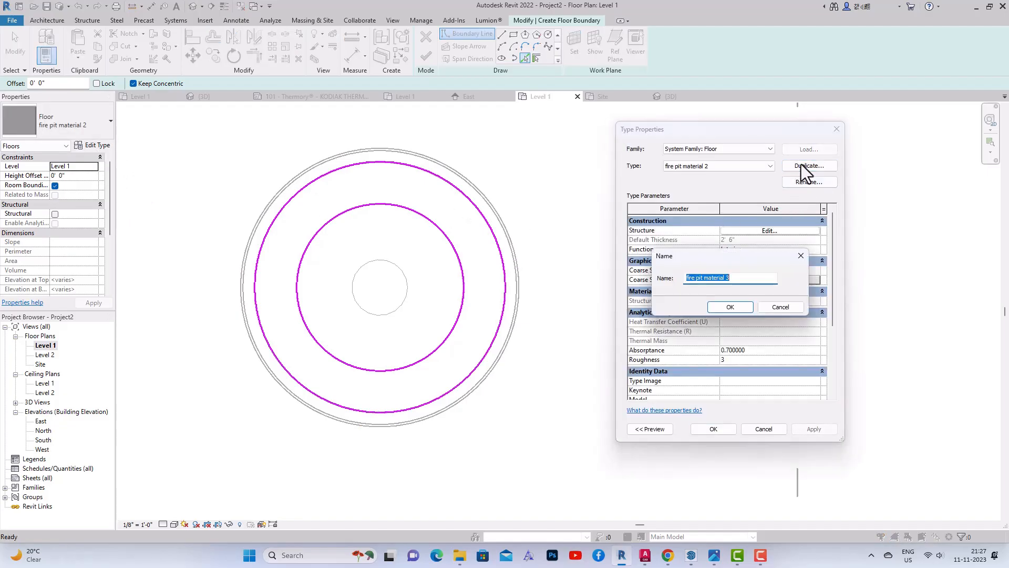
click(737, 279)
click(730, 307)
Step: Set the structure layer's thickness to 1' 6", accept the type properties, and finish the wide ring floor
click(759, 231)
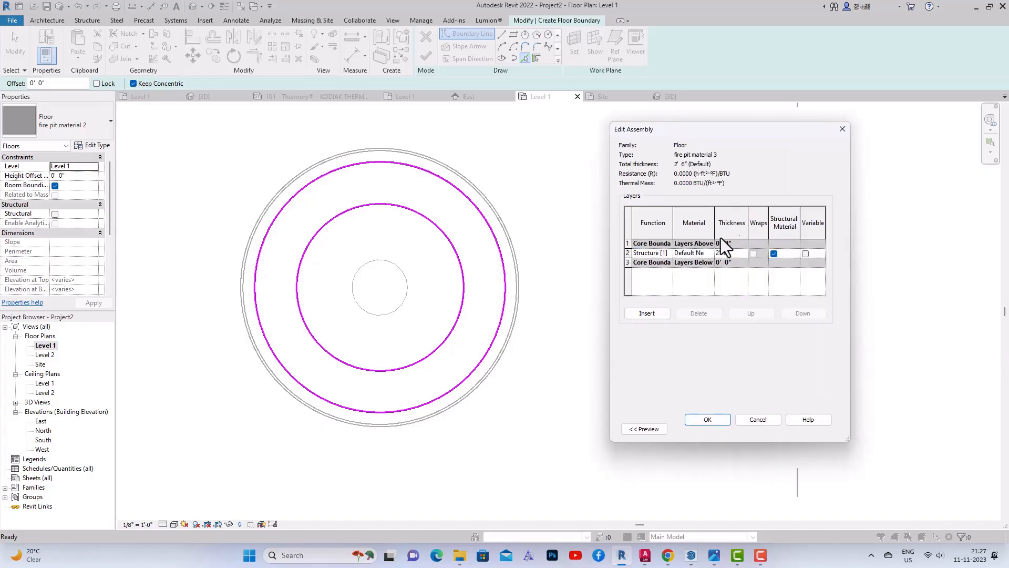
double_click(727, 253)
text(1'6)
click(715, 420)
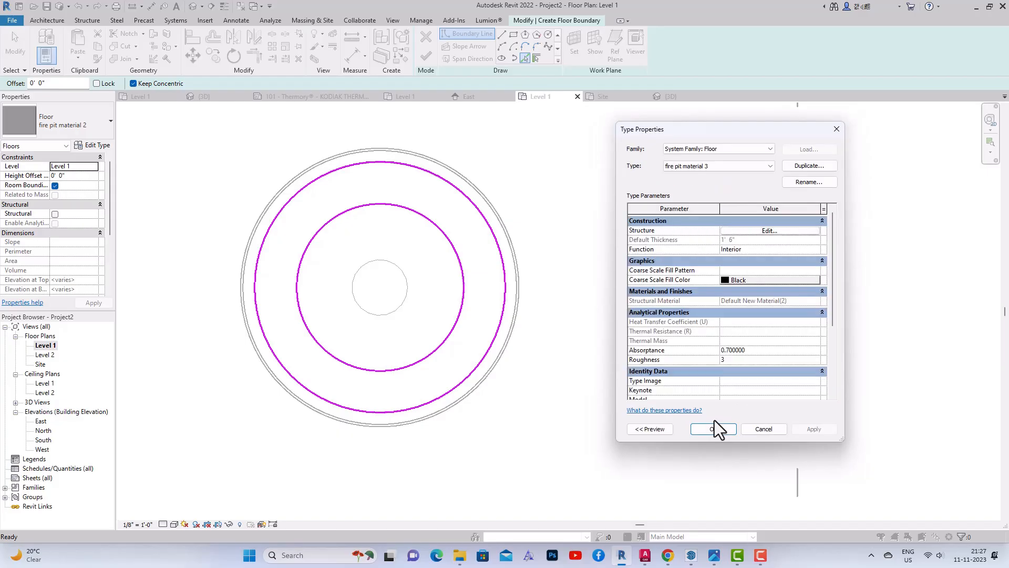
click(714, 429)
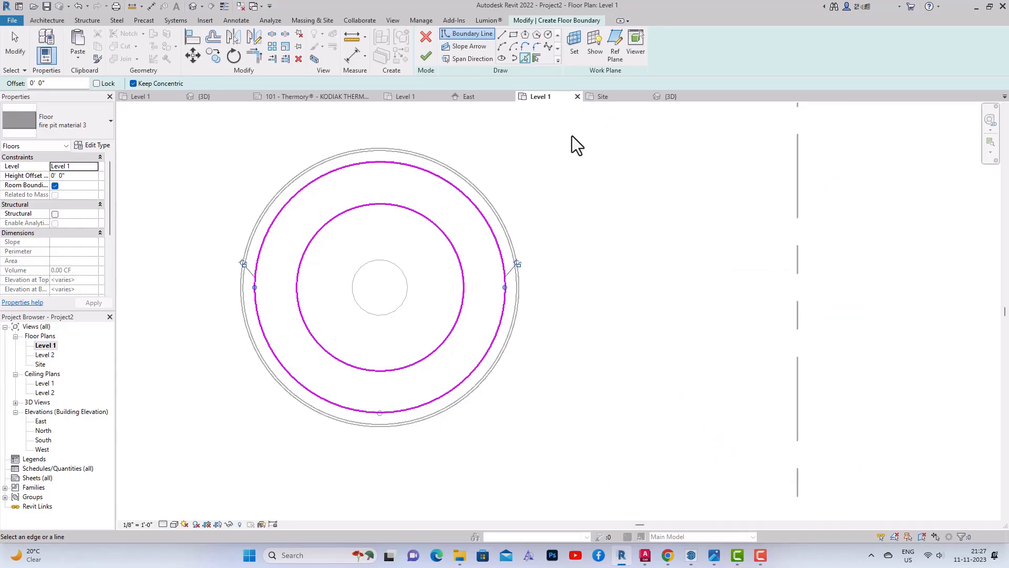
click(429, 54)
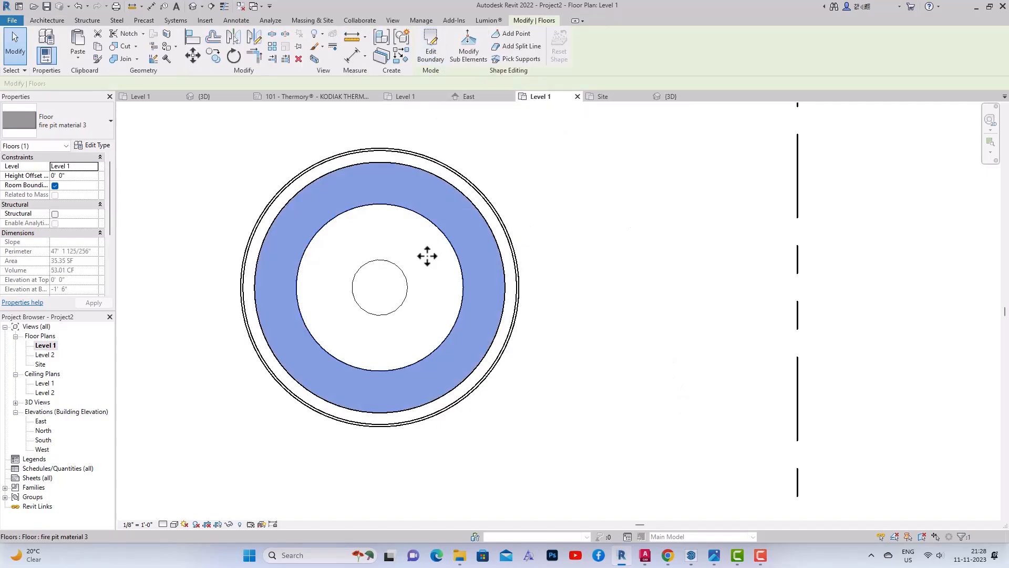
click(418, 302)
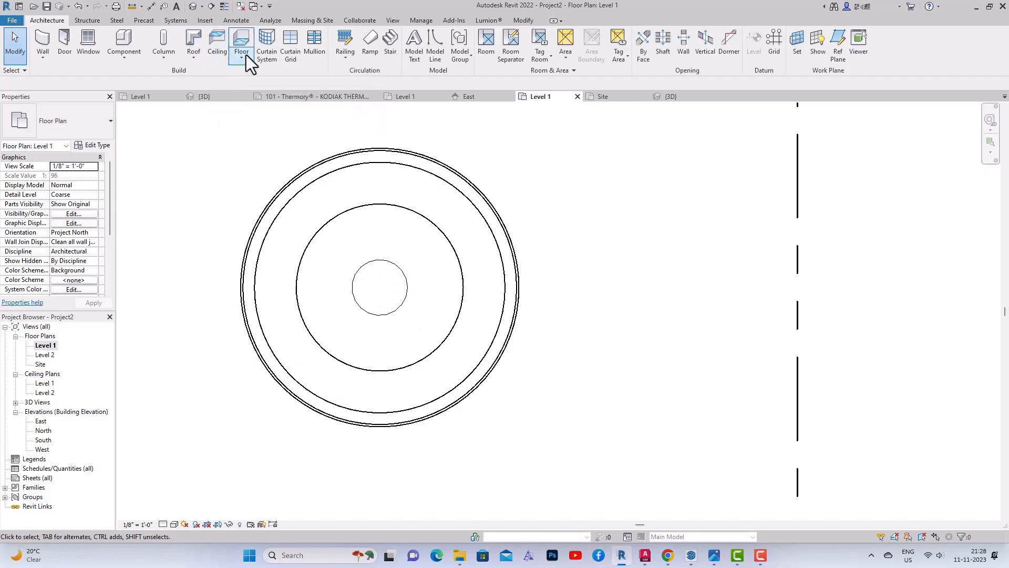
Step: Start another floor and duplicate its type as "fire place"
click(241, 39)
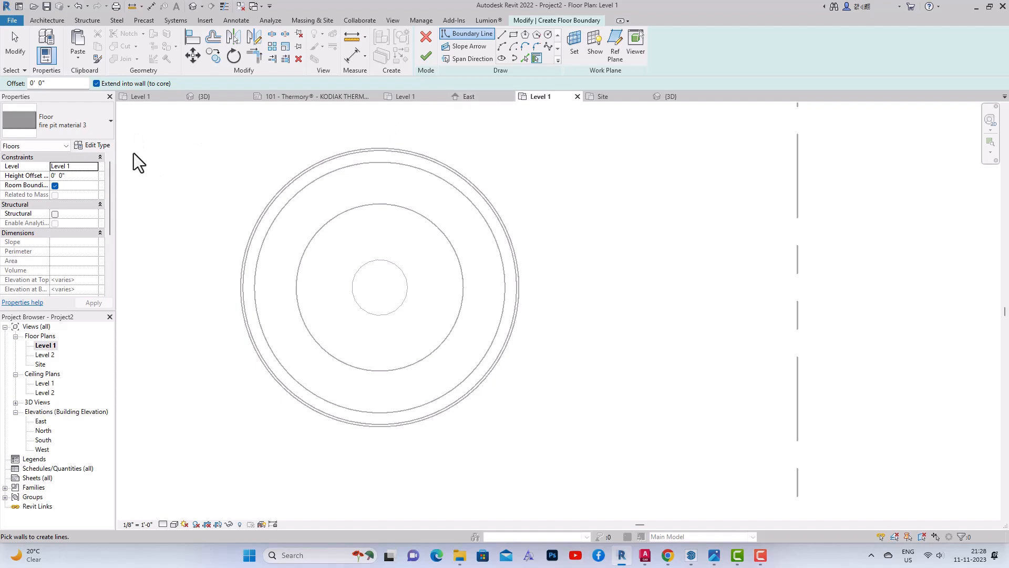
click(99, 147)
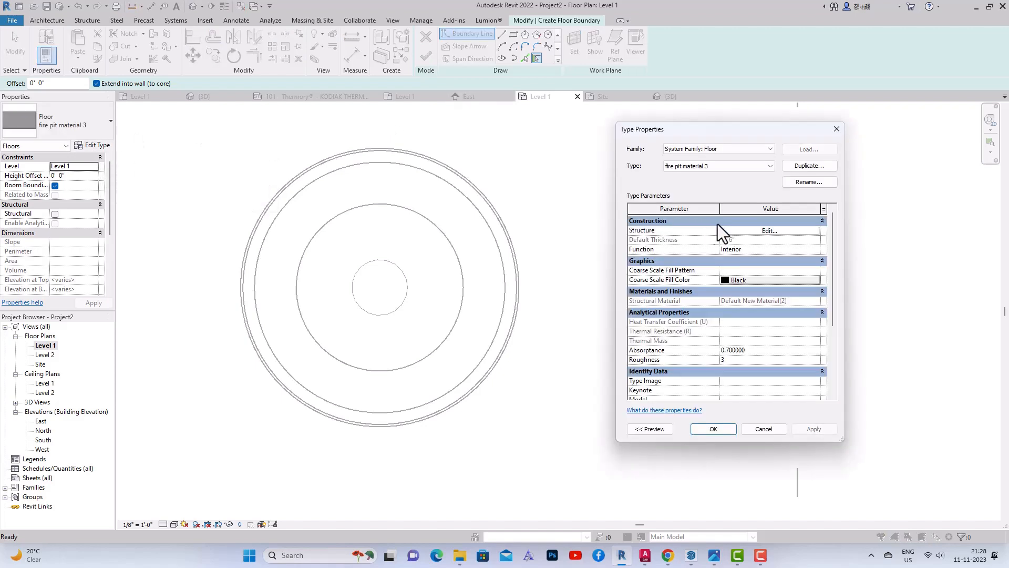
click(799, 167)
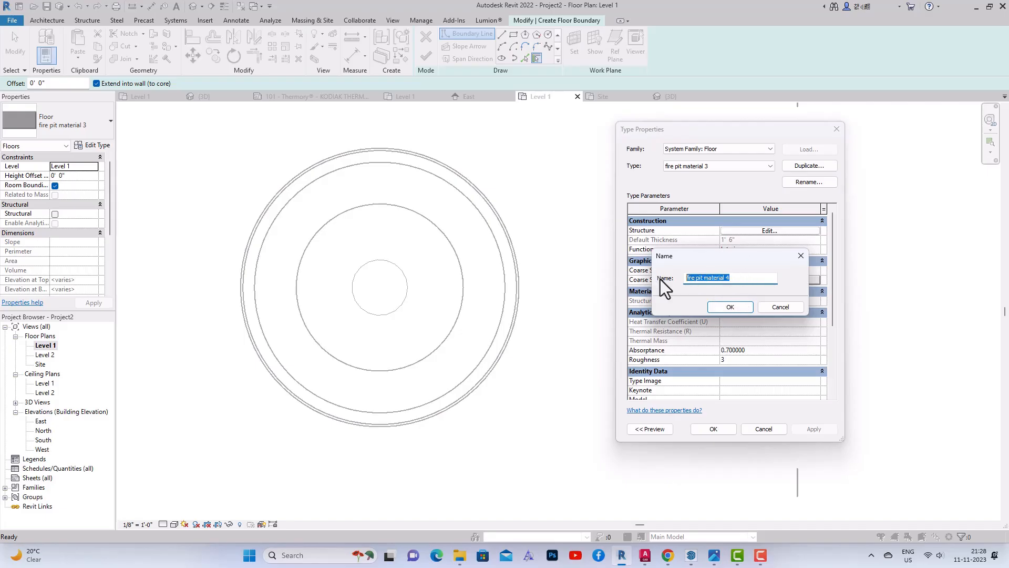
text(fire place)
click(730, 306)
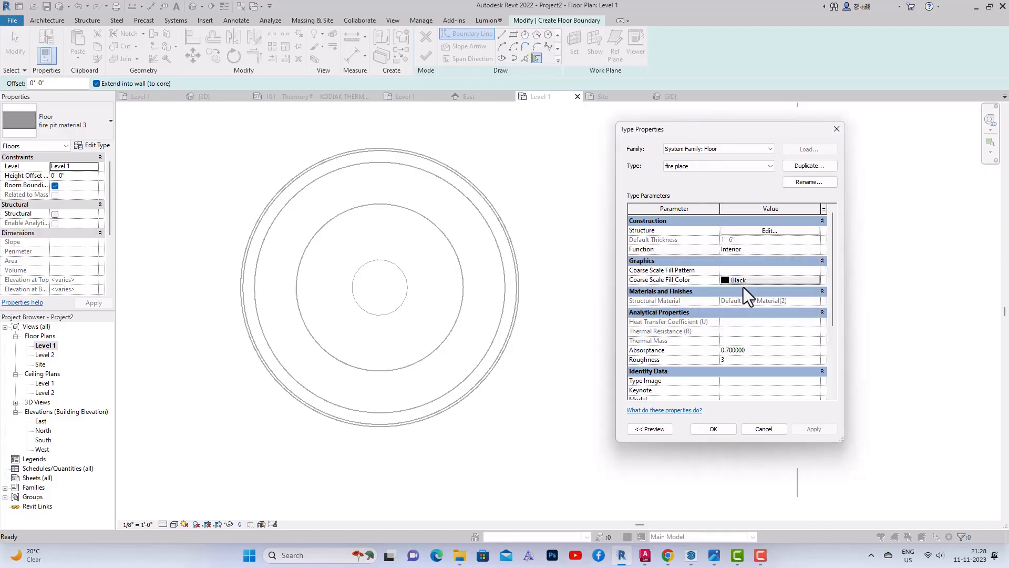
Step: Create a new material for the structure layer of the "fire place" type and name it "stone"
click(765, 230)
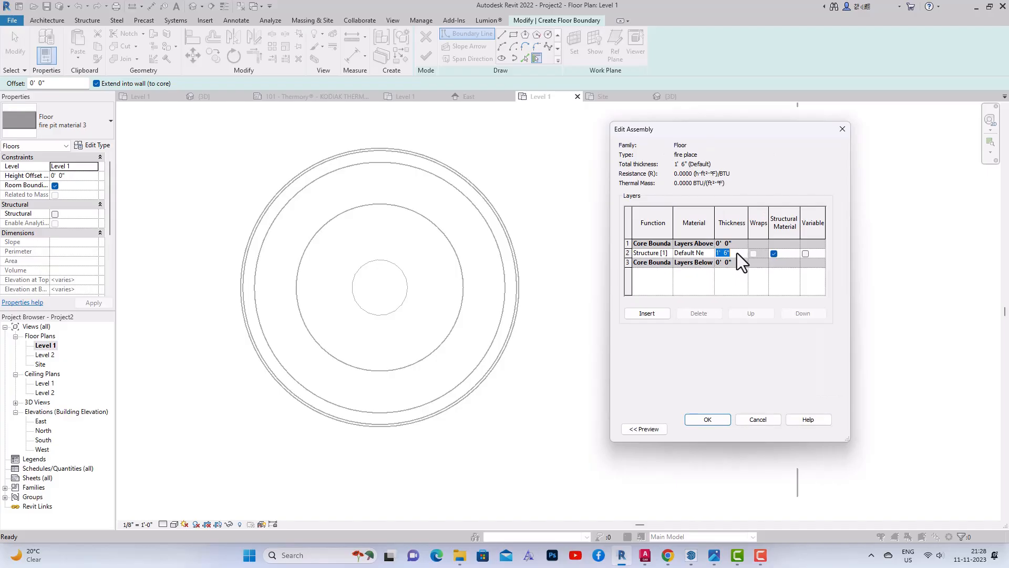
key(Return)
double_click(709, 254)
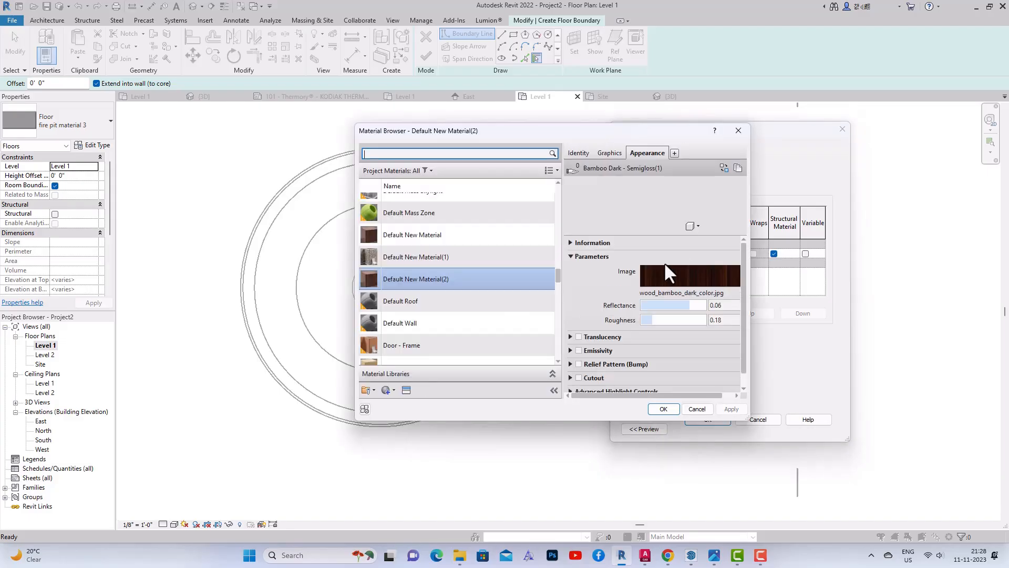
click(394, 390)
click(397, 403)
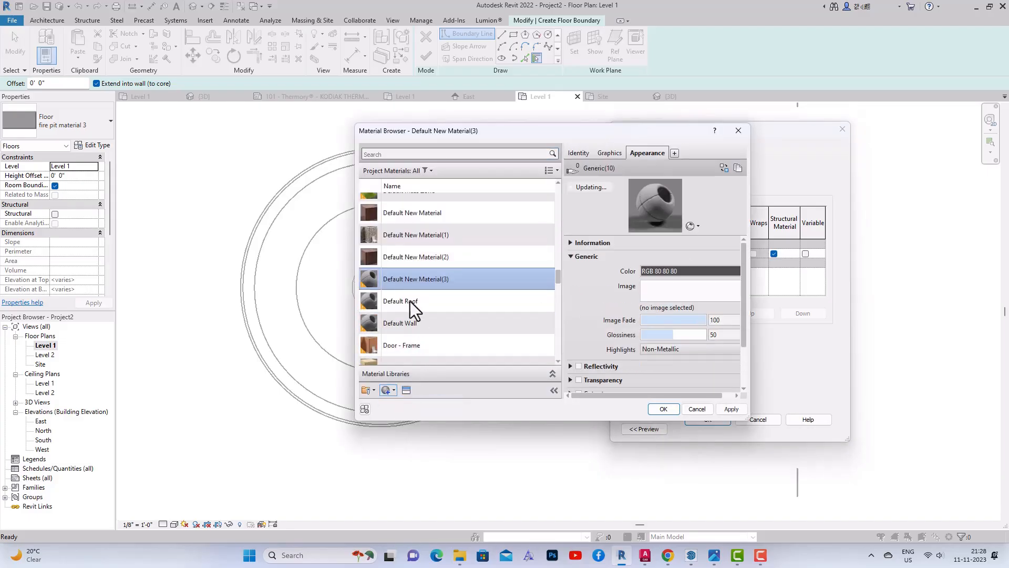
right_click(410, 283)
click(424, 311)
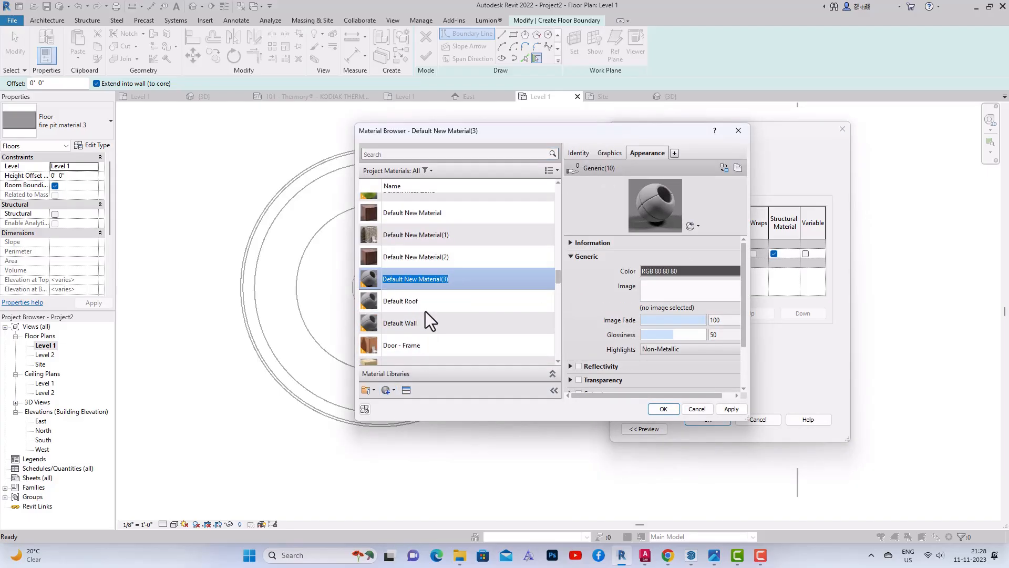
text(stone)
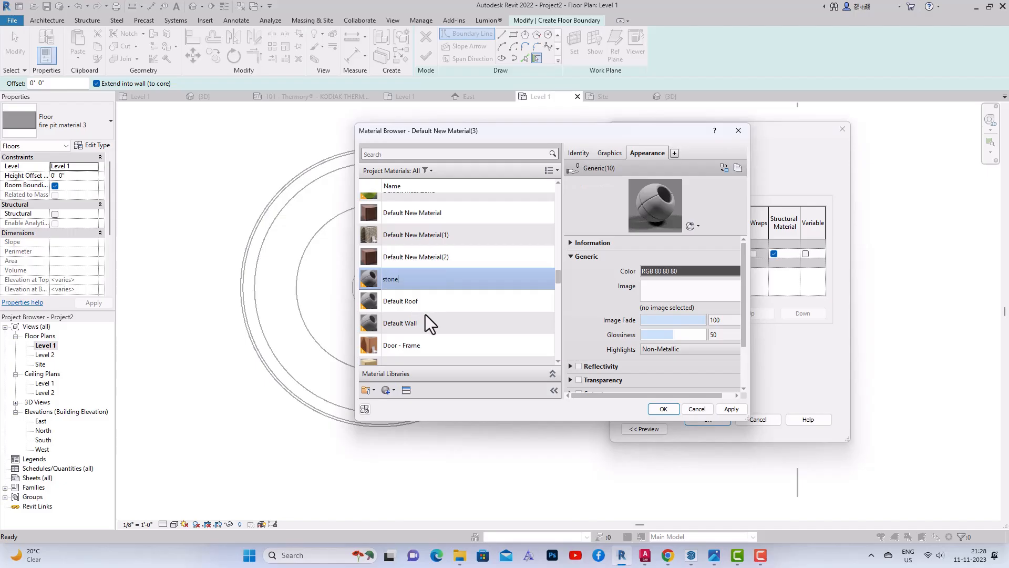
Step: Search the appearance assets for "stone" and apply Field Stones from the Masonry category to the stone material
click(406, 390)
click(815, 148)
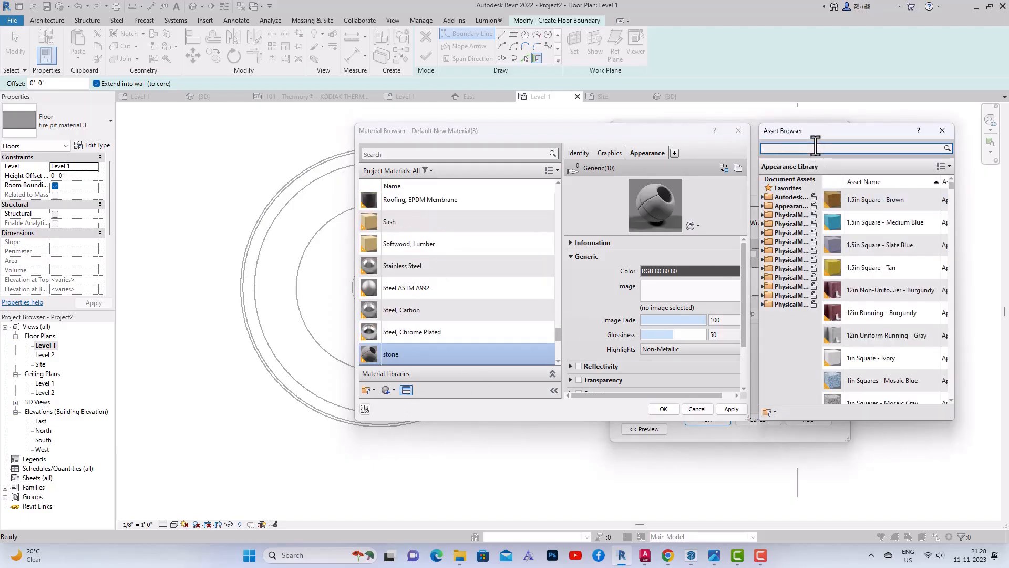
text(stone)
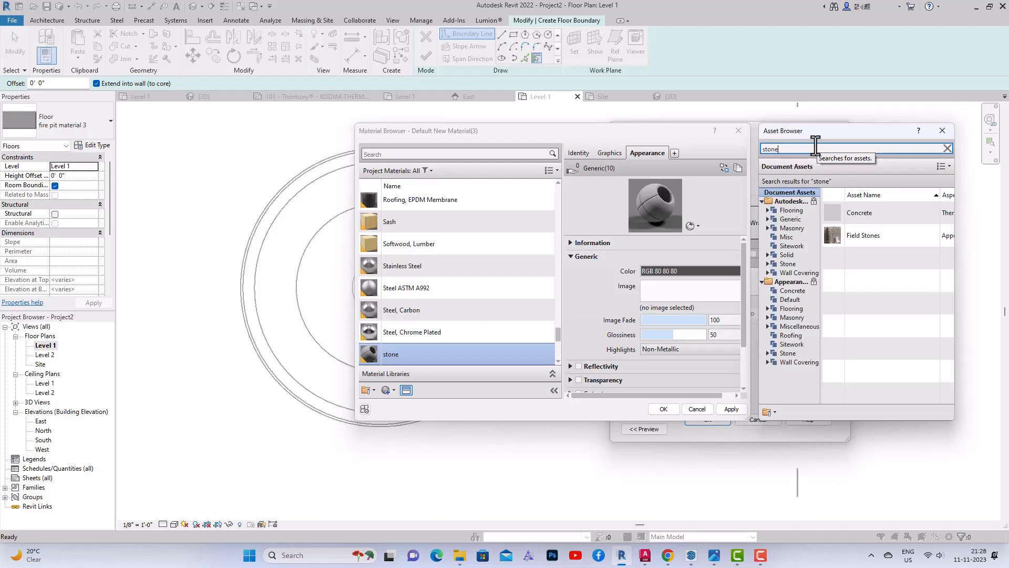
click(796, 318)
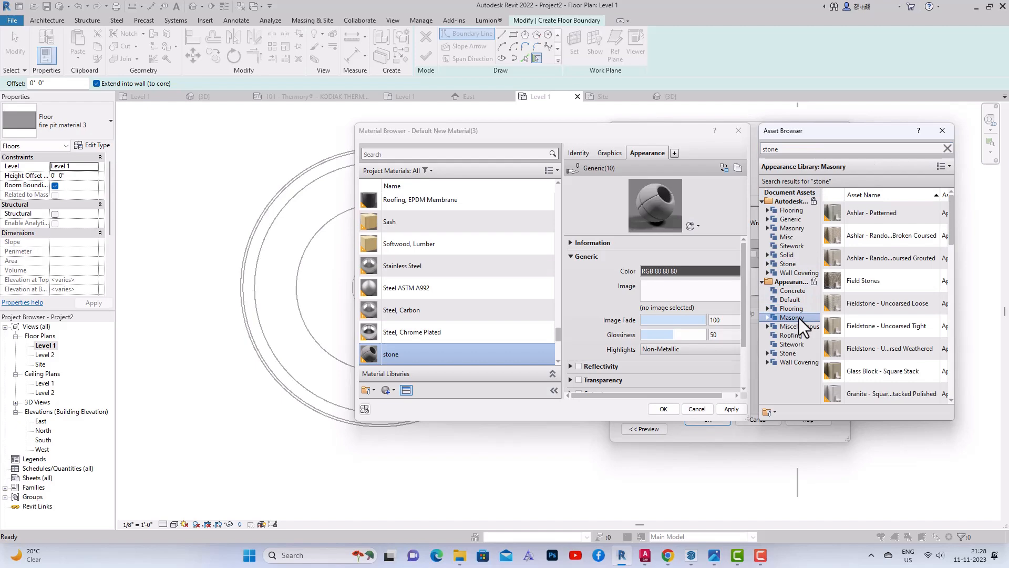
click(940, 280)
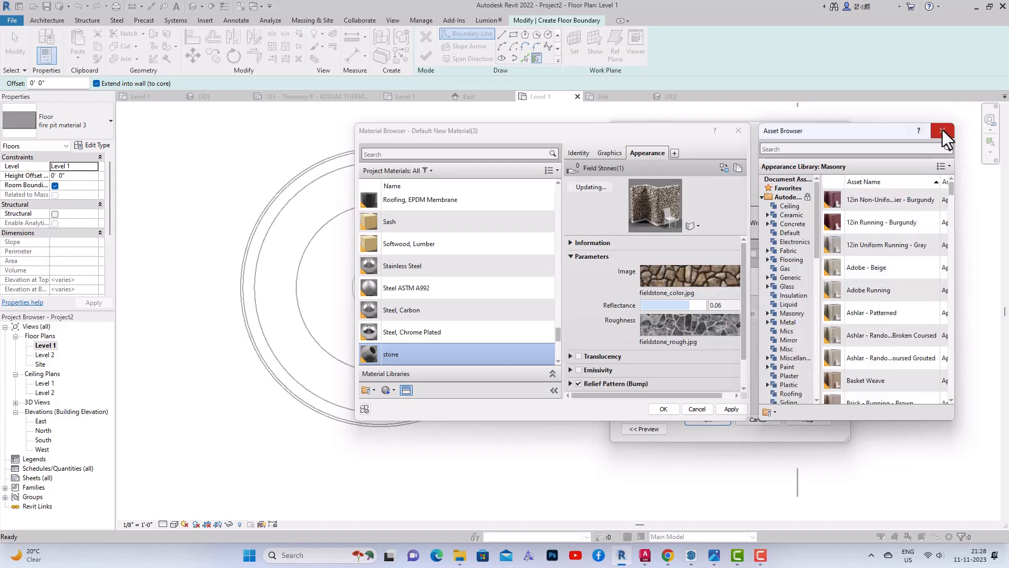
click(942, 130)
click(731, 409)
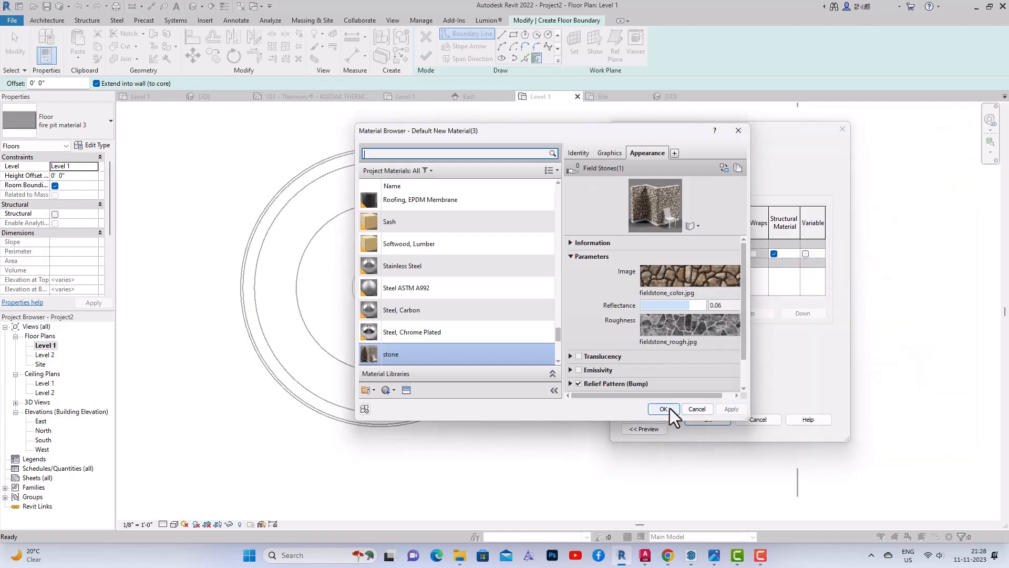
Step: Assign the stone material to the structure layer and accept the layer assembly and type properties of "fire place"
click(664, 409)
click(702, 419)
click(713, 429)
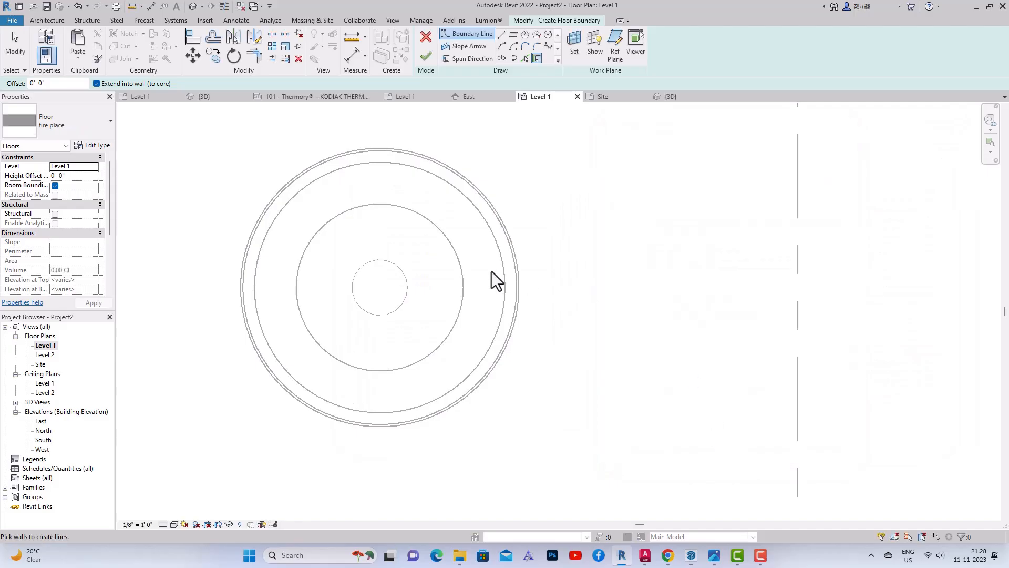
Step: Sketch the fire place floor from the small central circle plus a copy offset 4" inward, and finish the boundary
click(525, 59)
click(386, 261)
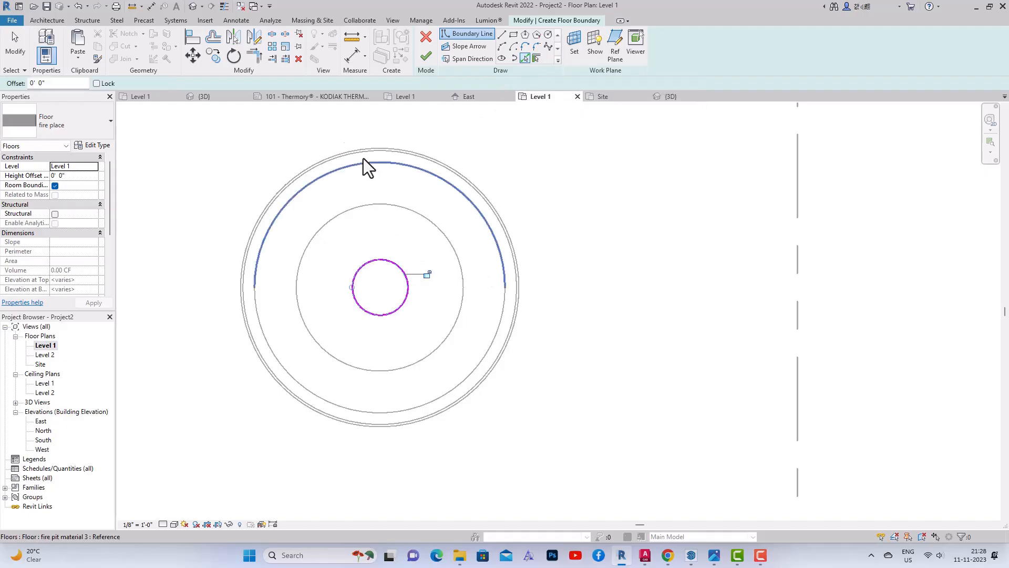
click(219, 39)
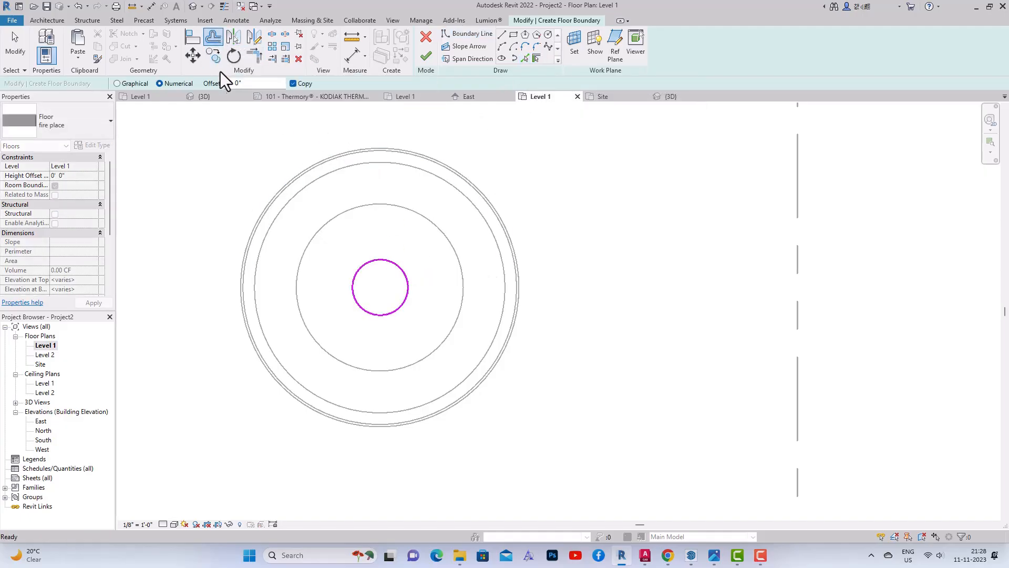
double_click(247, 83)
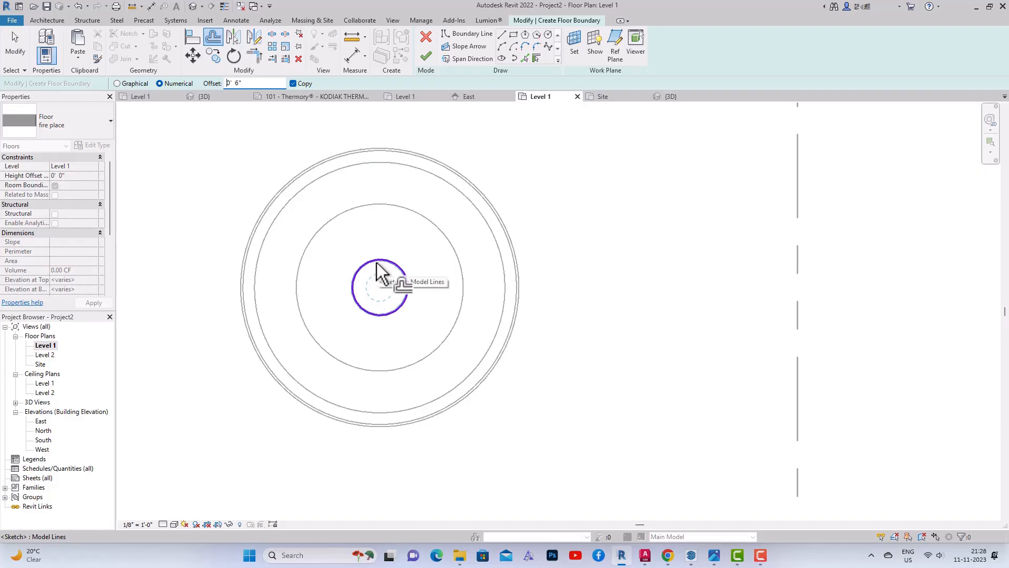
double_click(238, 83)
text(4)
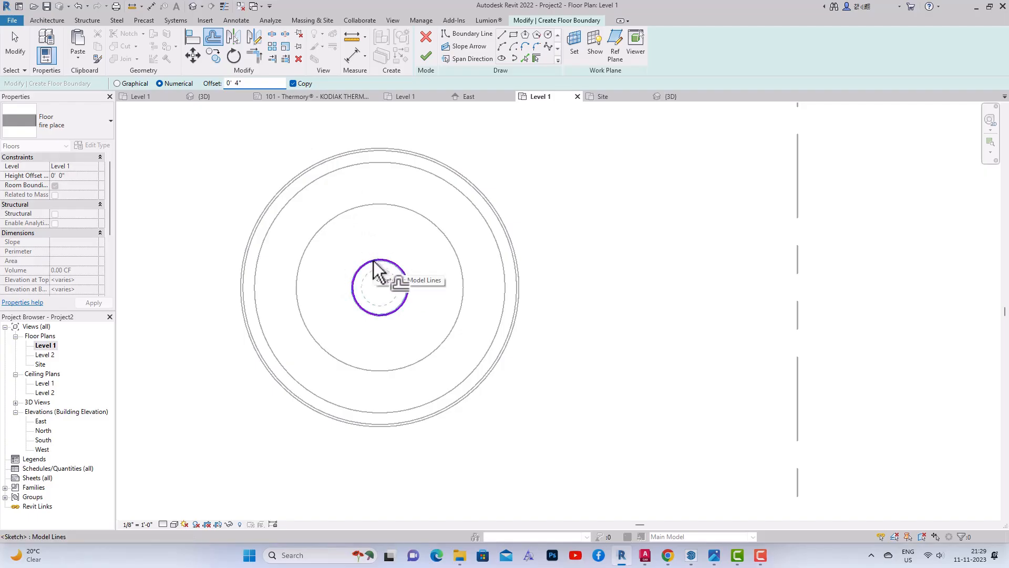
click(374, 261)
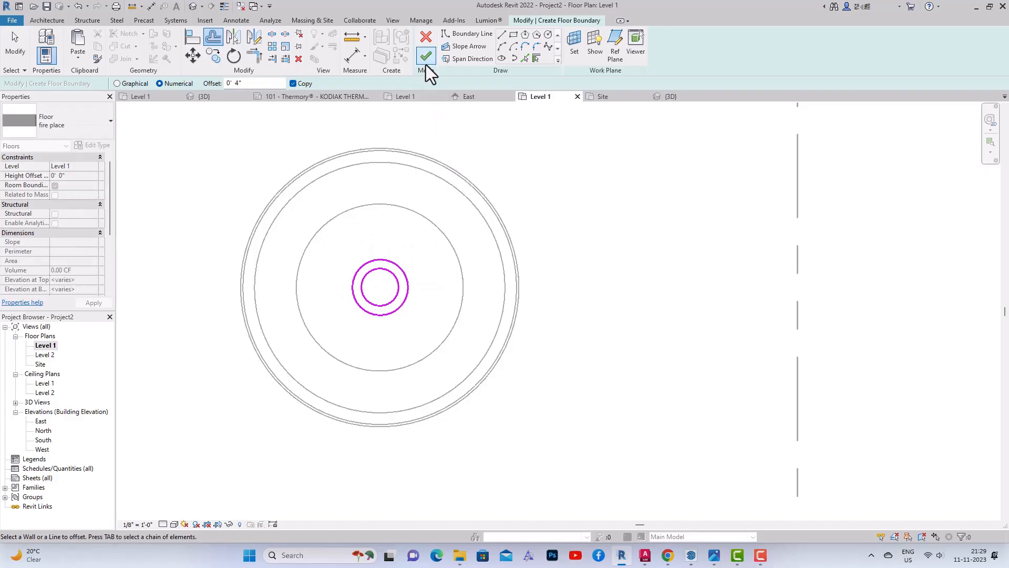
click(427, 57)
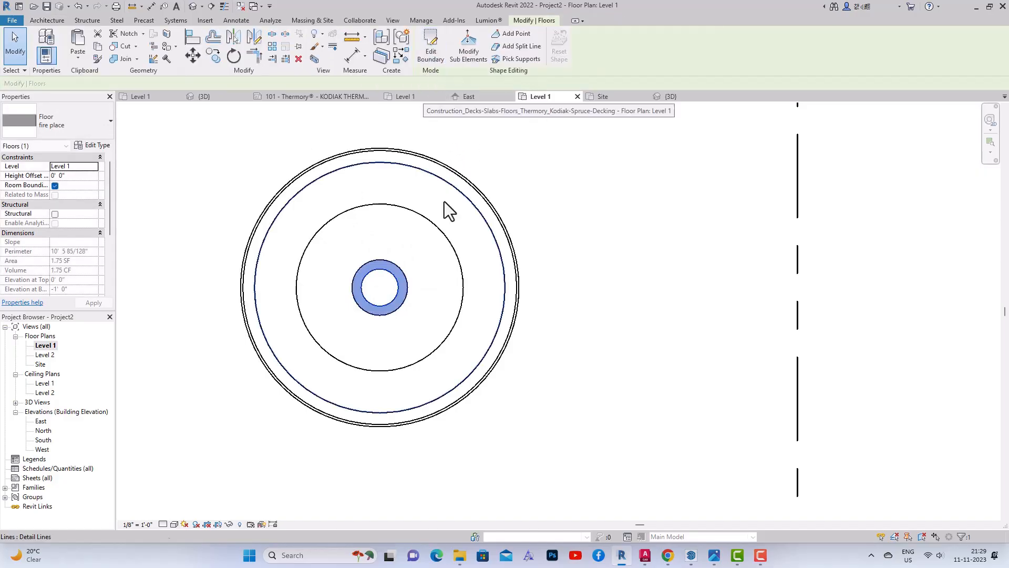
click(582, 297)
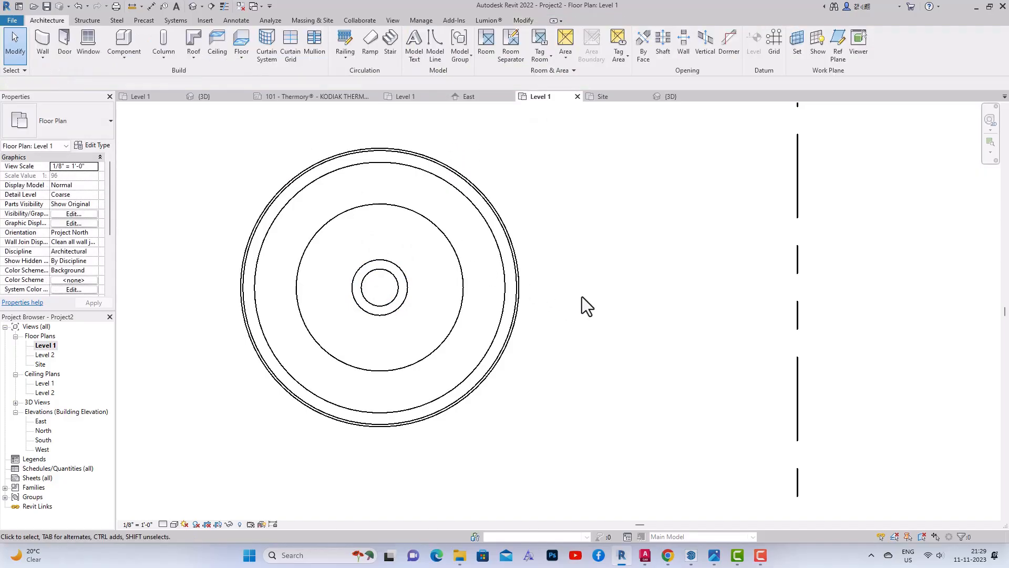
Step: Examine the new fire place floor and the surrounding rings in the 3D view
click(195, 8)
click(944, 154)
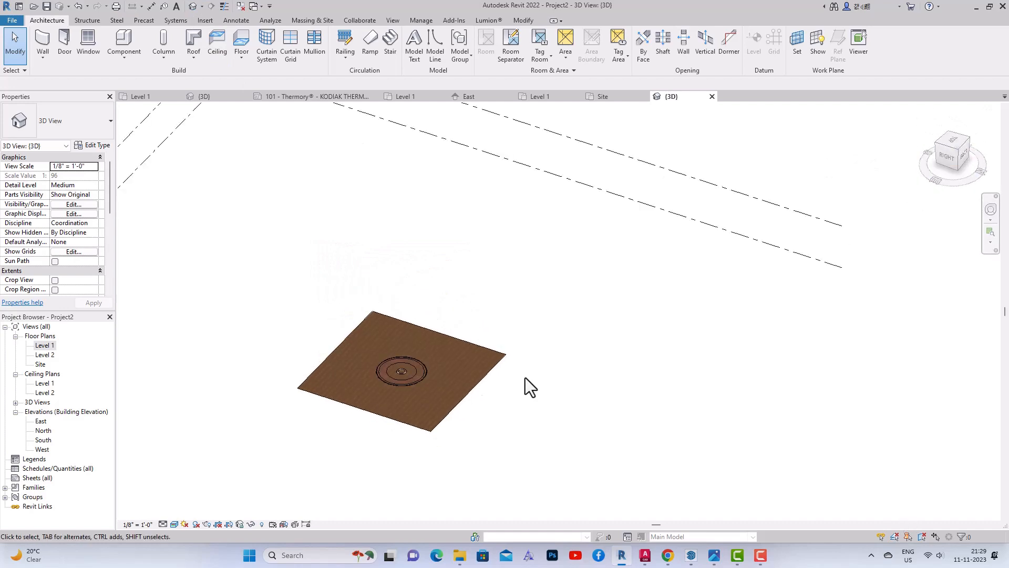
scroll(397, 383, up, 5)
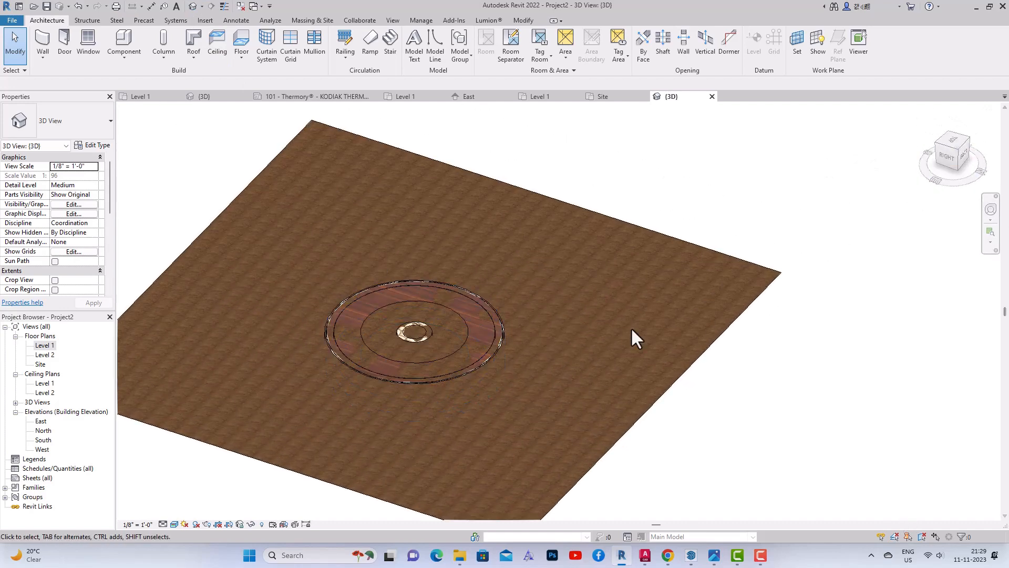
Step: In the Level 1 floor plan, create a building pad bounded by the outermost circle of the fire pit
double_click(51, 344)
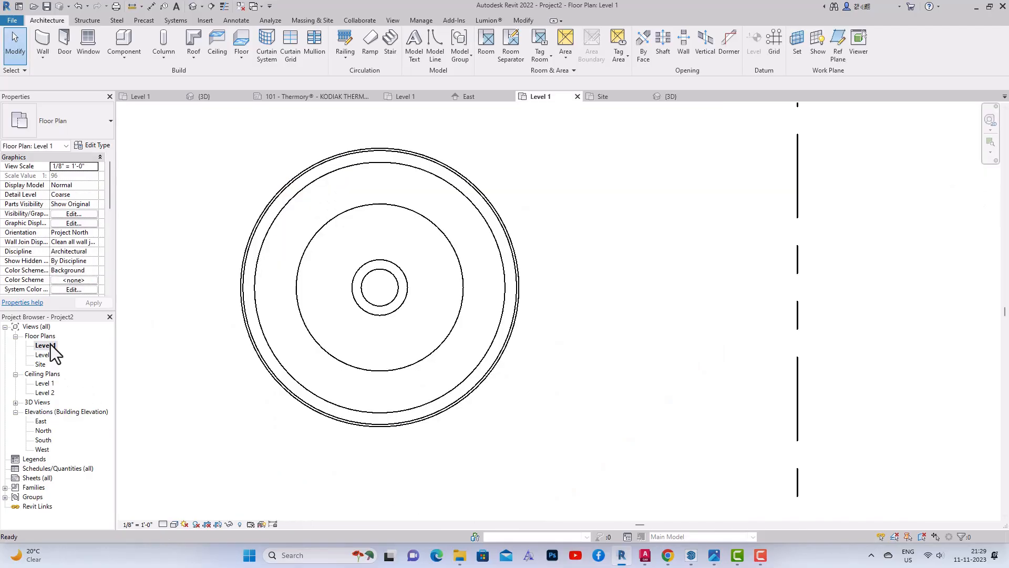
click(315, 21)
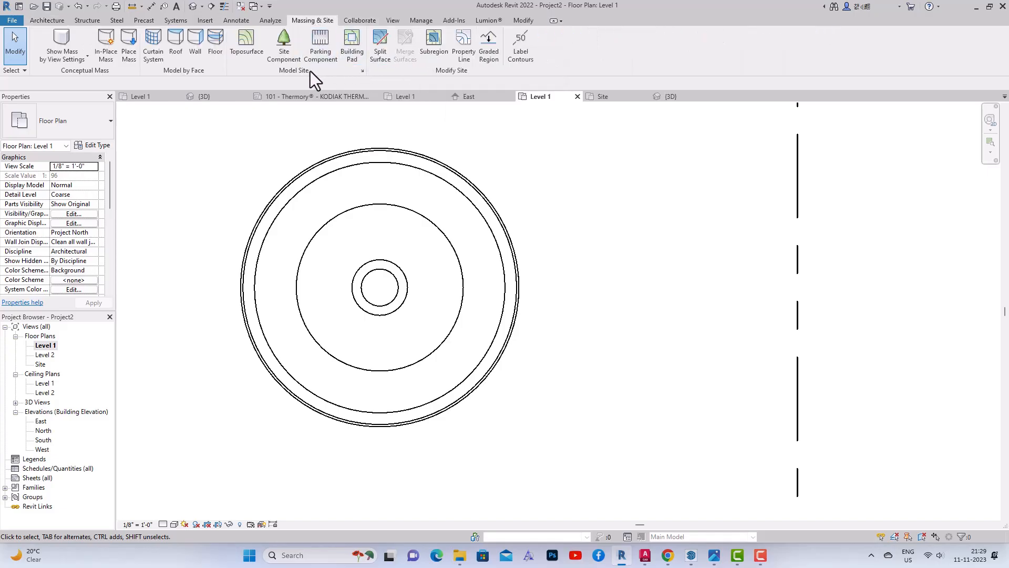
click(354, 54)
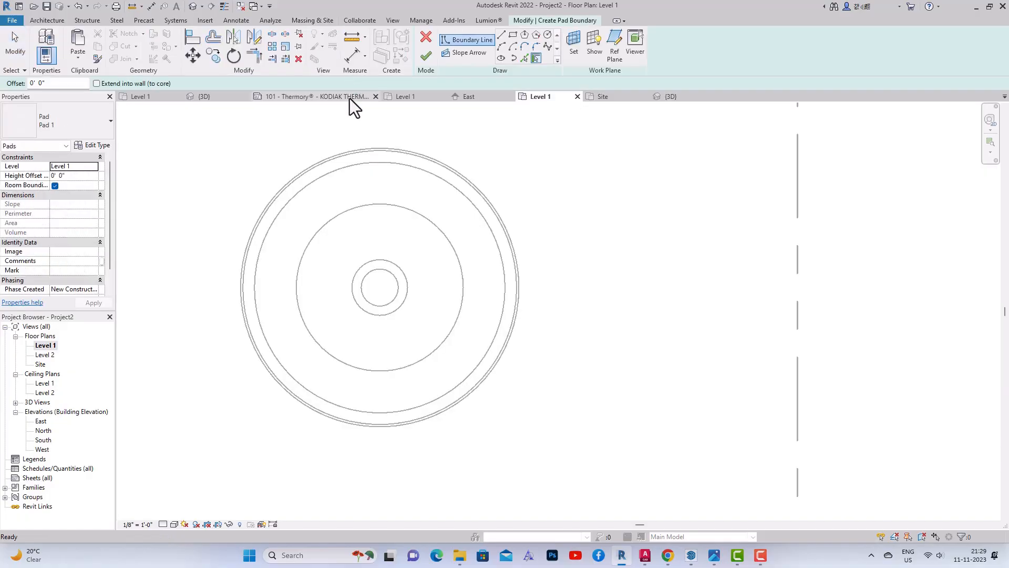
click(524, 58)
click(389, 149)
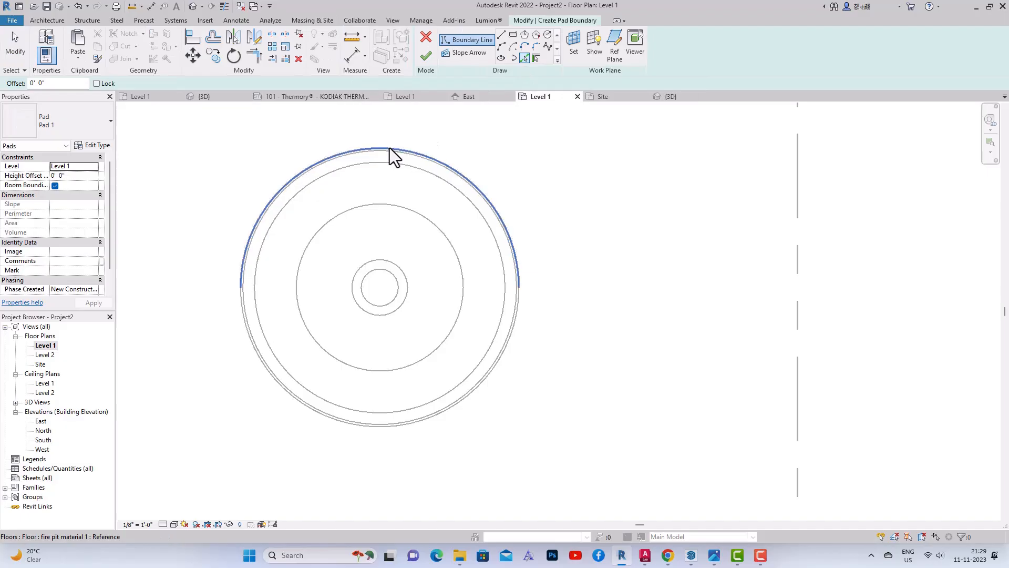
click(270, 377)
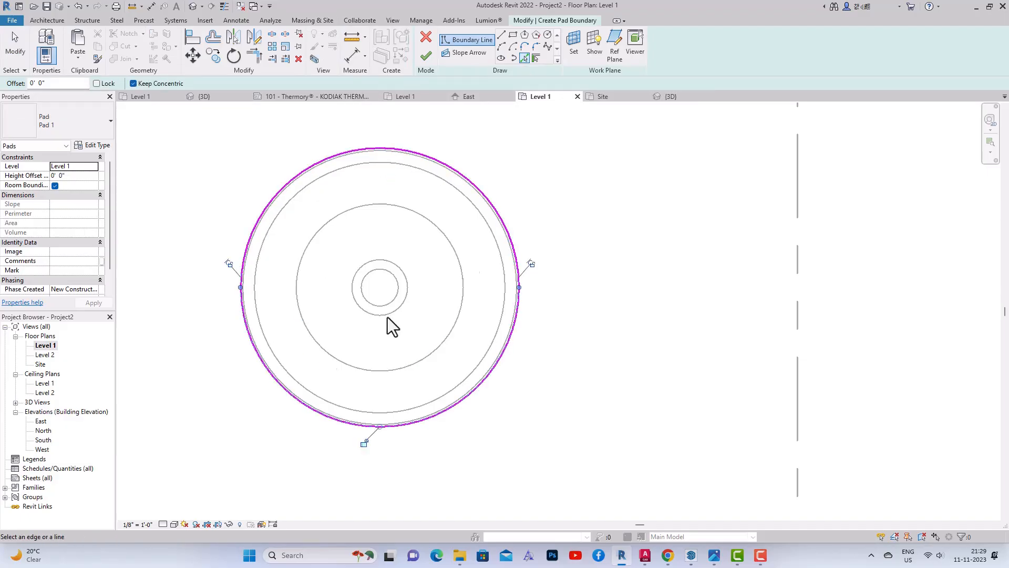
click(426, 55)
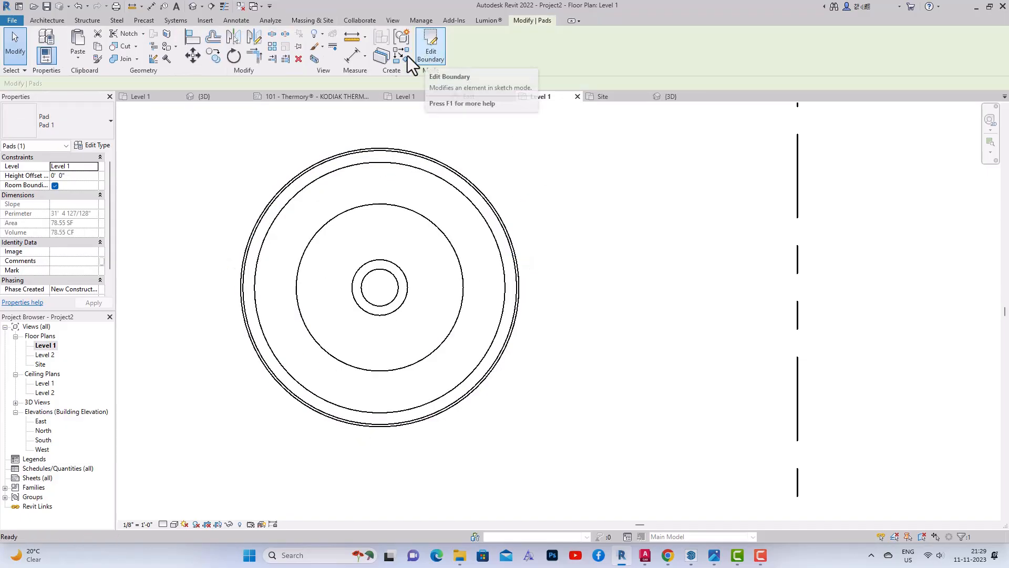
Step: In the 3D view, undo the pad's completion, set its height offset to -2' 6" and finish the boundary again
click(194, 7)
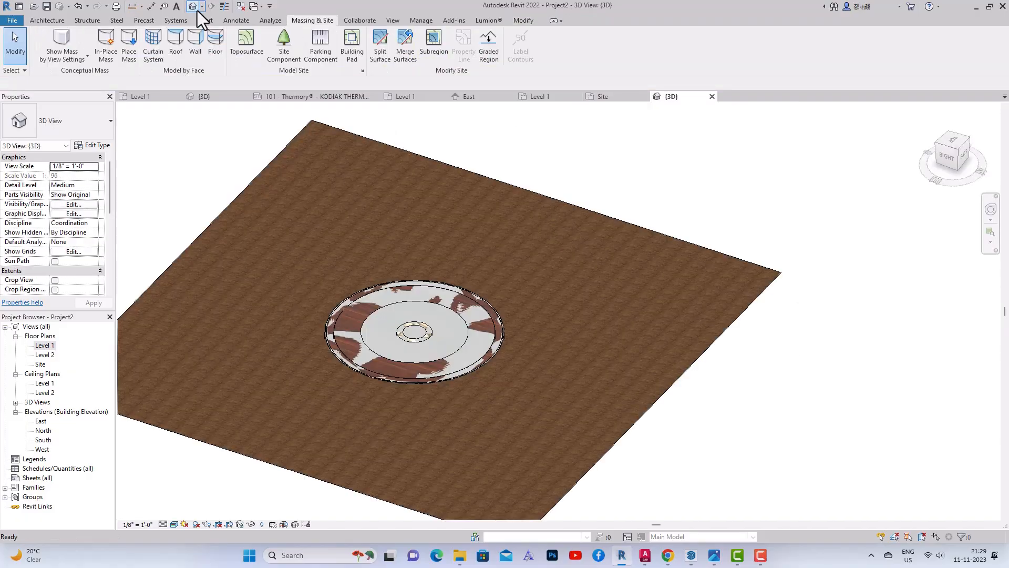
click(486, 350)
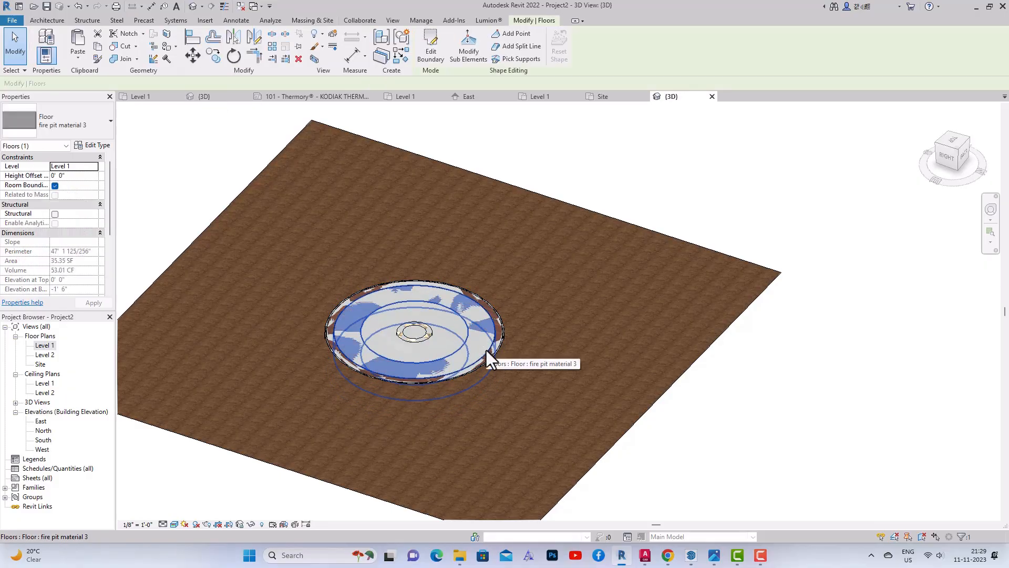
key(Escape)
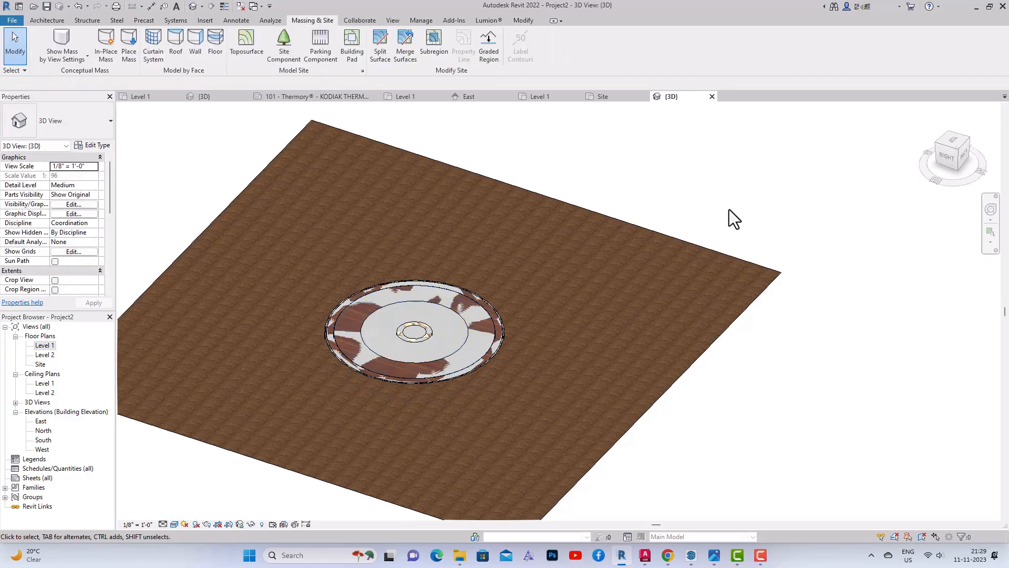
key(ctrl+z)
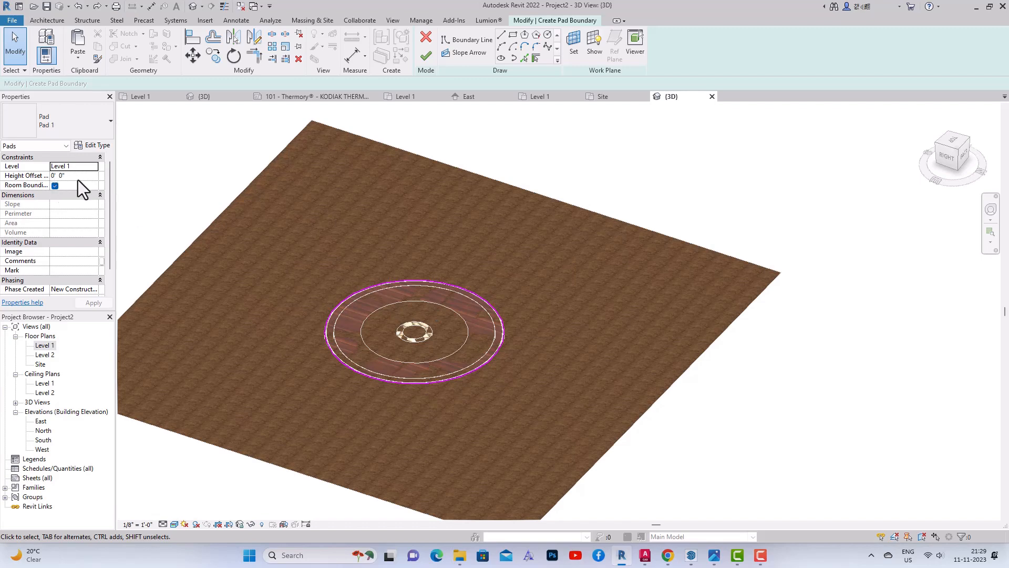
text(-)
click(93, 303)
click(427, 56)
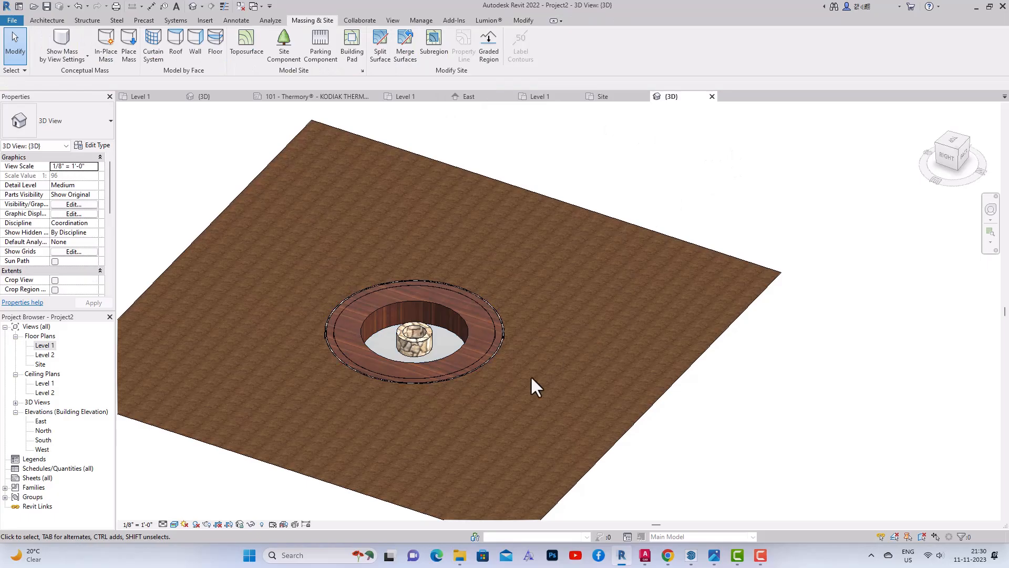
Step: Examine the pad from beneath the site and review its type properties and structure
scroll(439, 360, up, 4)
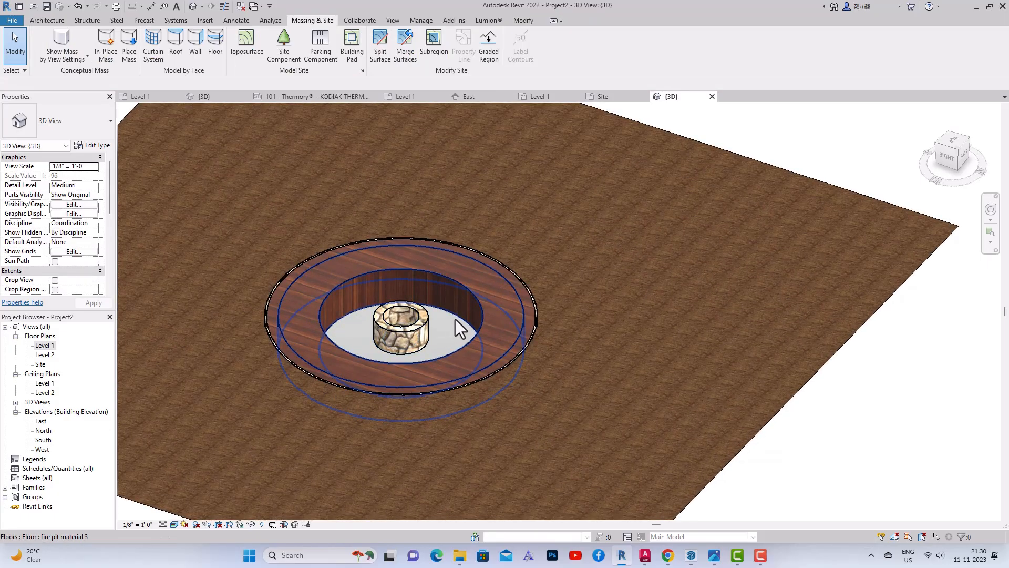
drag(957, 153, 947, 518)
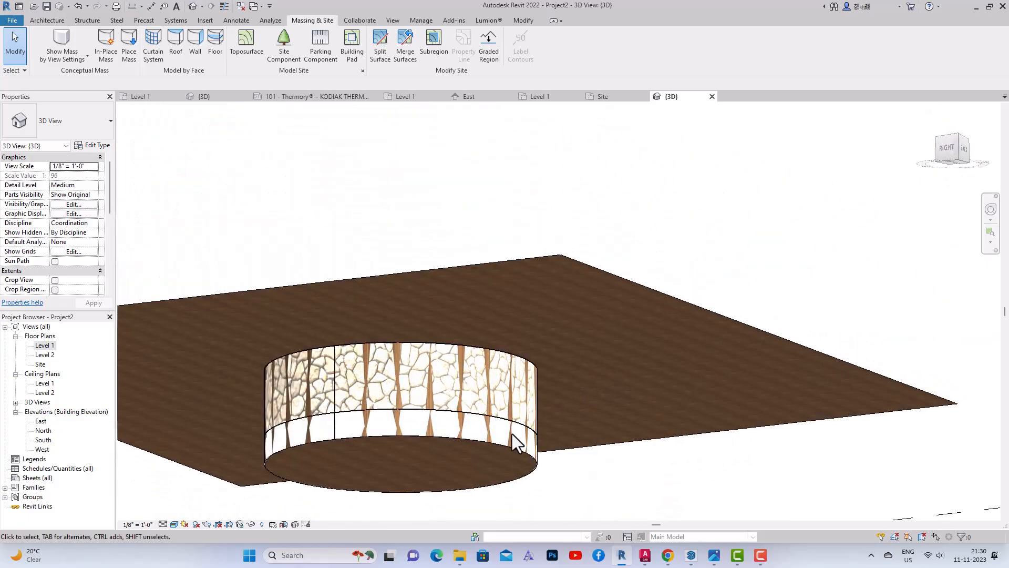
click(504, 446)
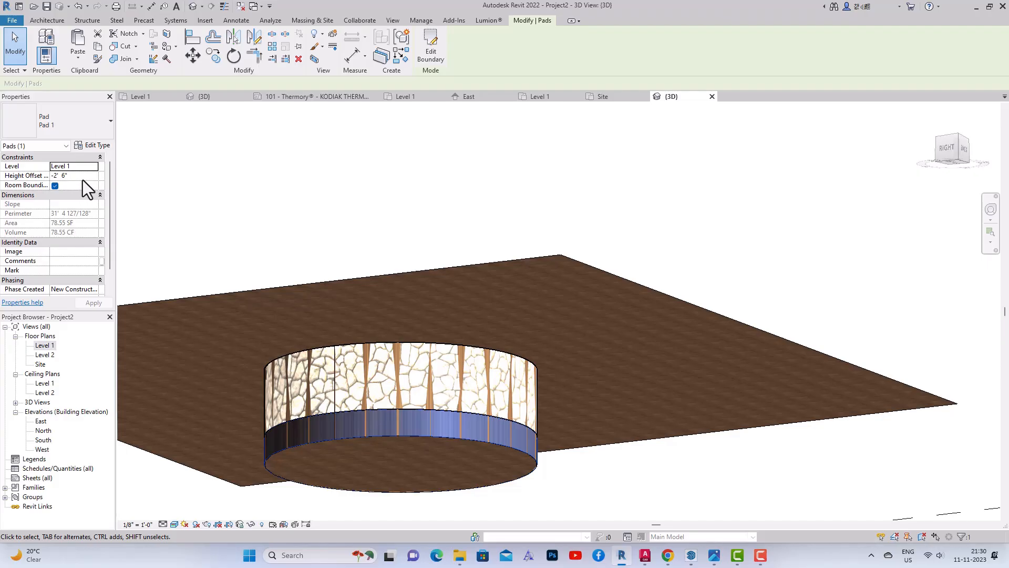
scroll(87, 209, down, 1)
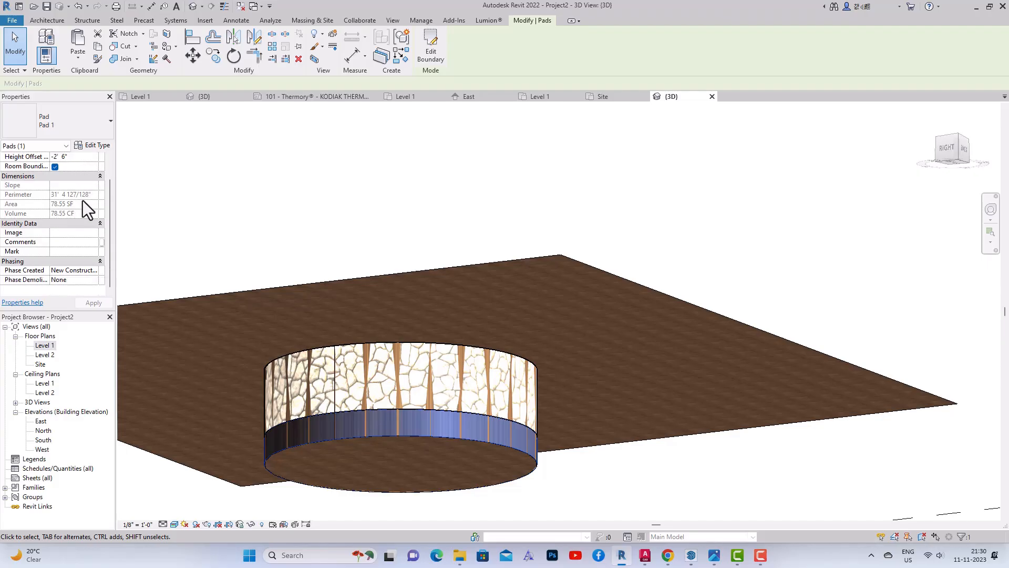
click(89, 146)
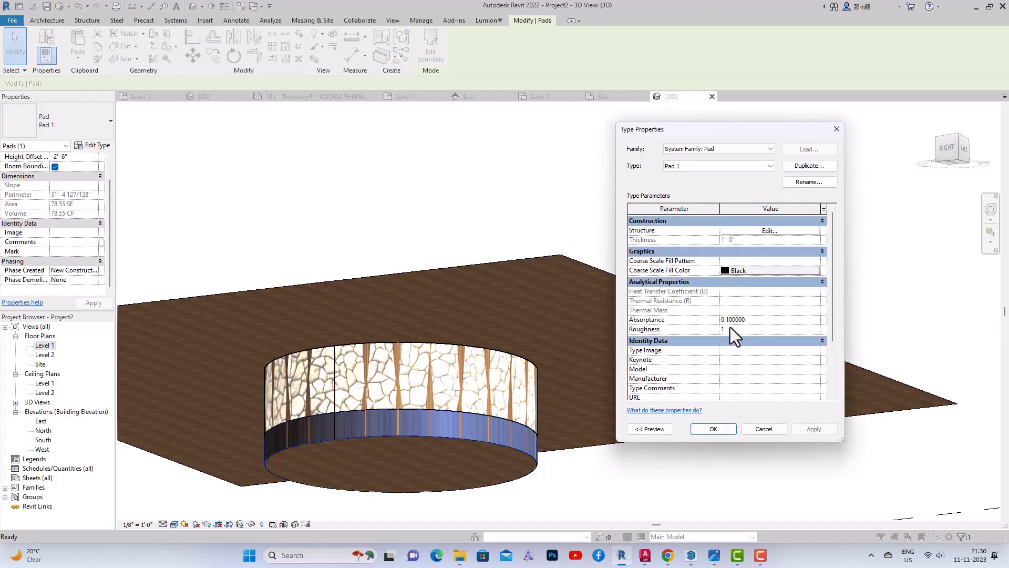
click(762, 232)
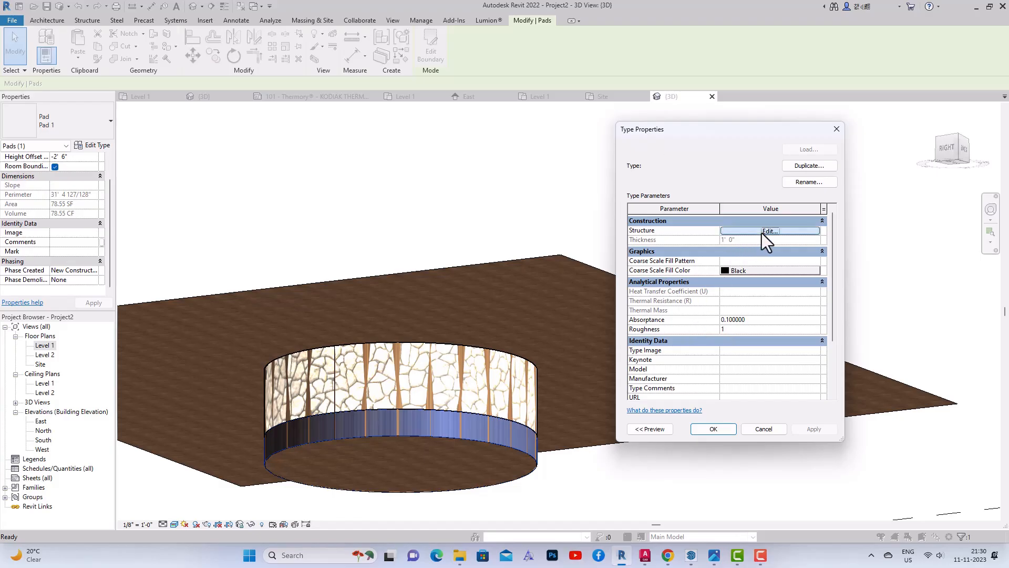
click(842, 130)
click(837, 130)
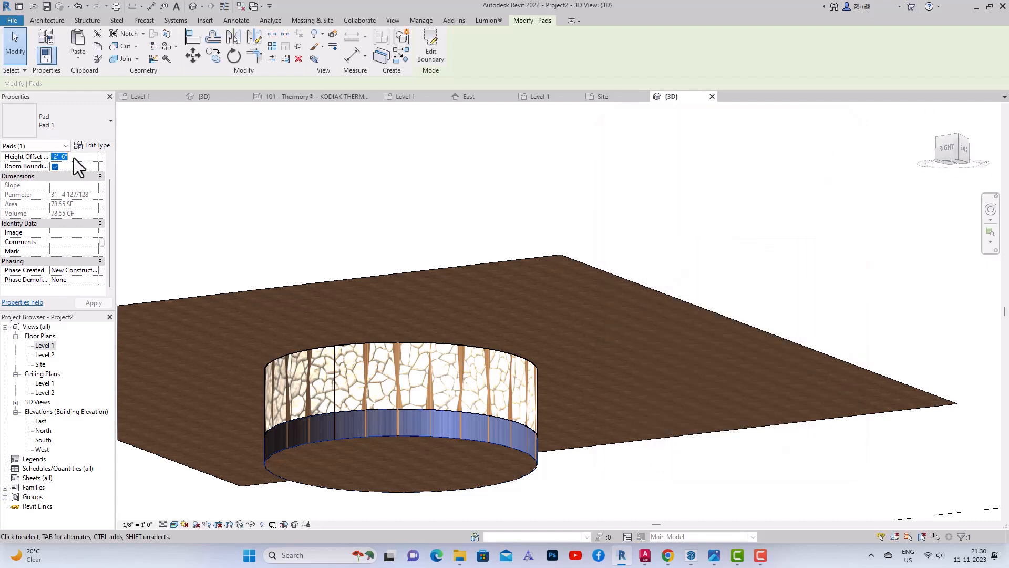
Step: Set the height offset of the "fire pit material 3" ring floor to -1' 0"
click(952, 157)
drag(957, 192, 127, 237)
click(886, 248)
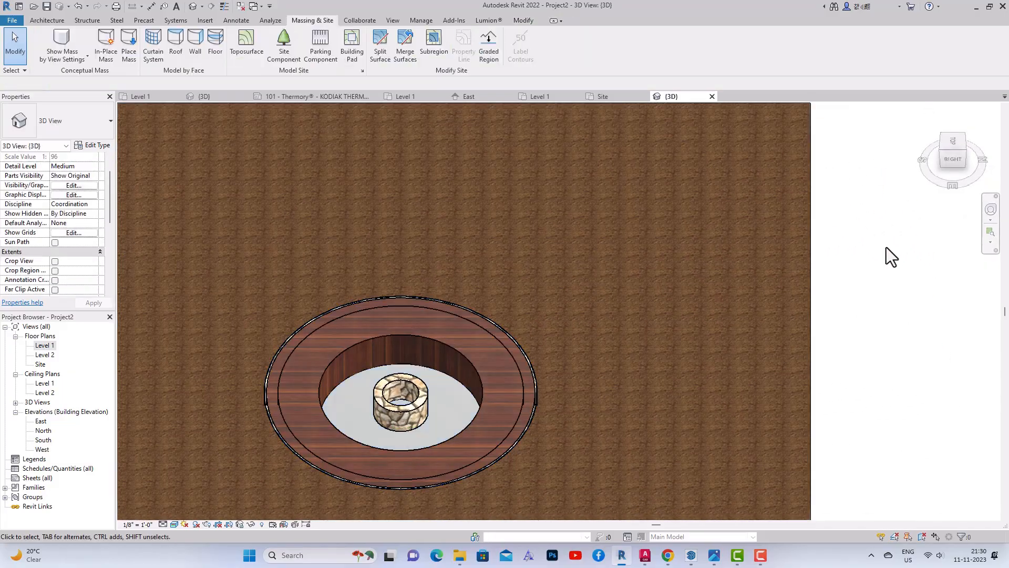
scroll(487, 319, up, 4)
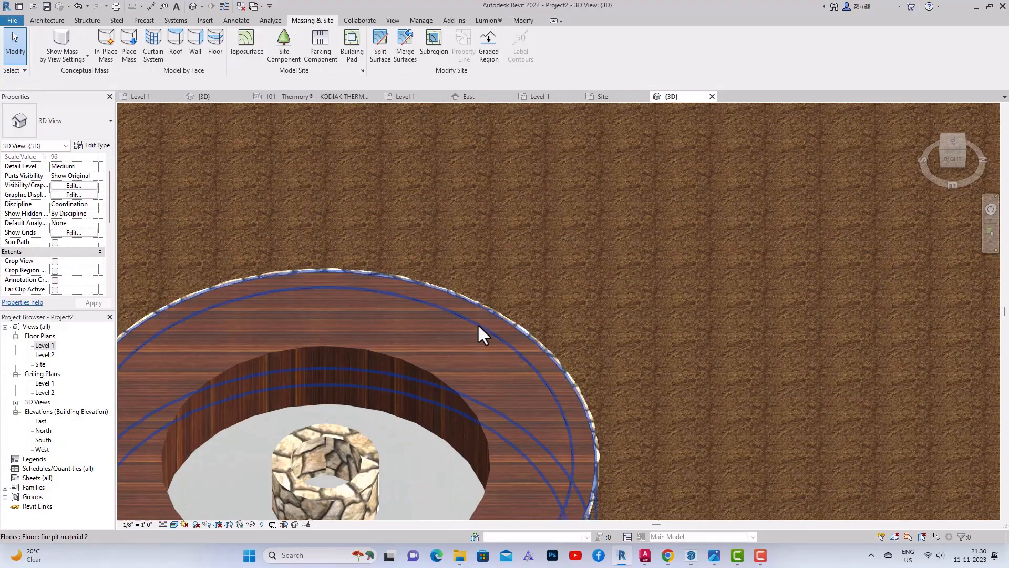
click(422, 366)
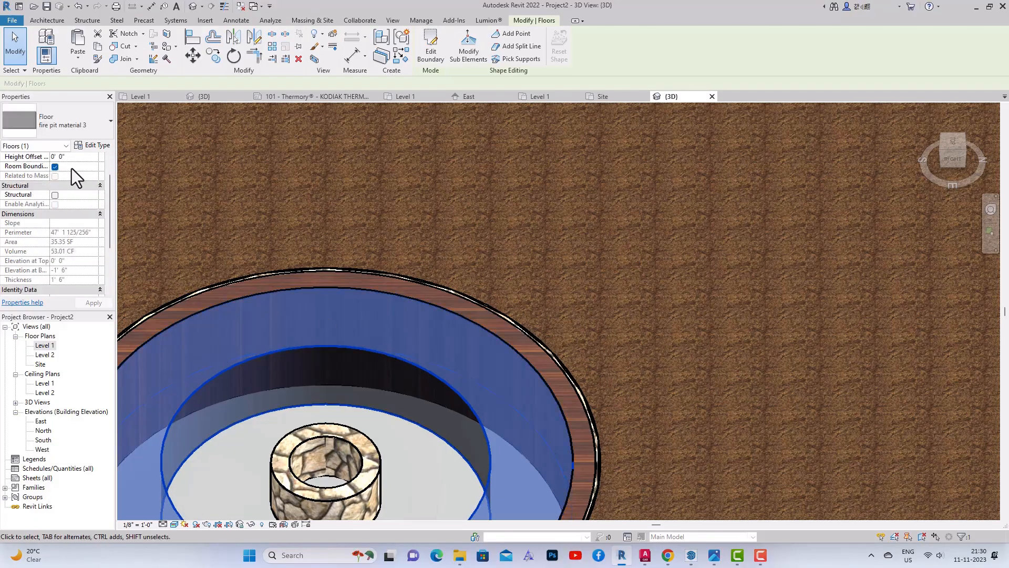
text(-1)
click(88, 301)
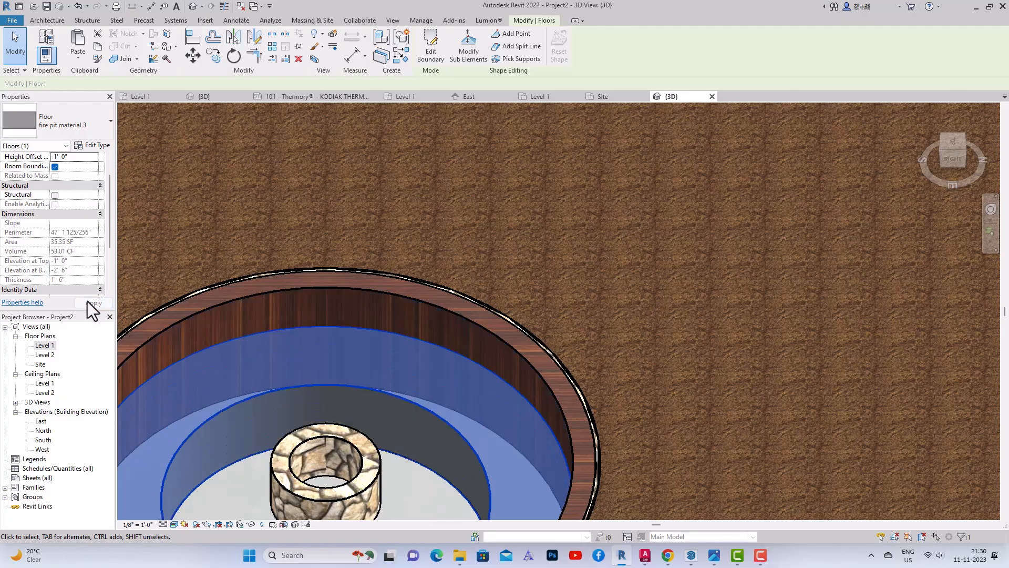
scroll(497, 232, down, 2)
scroll(497, 232, down, 1)
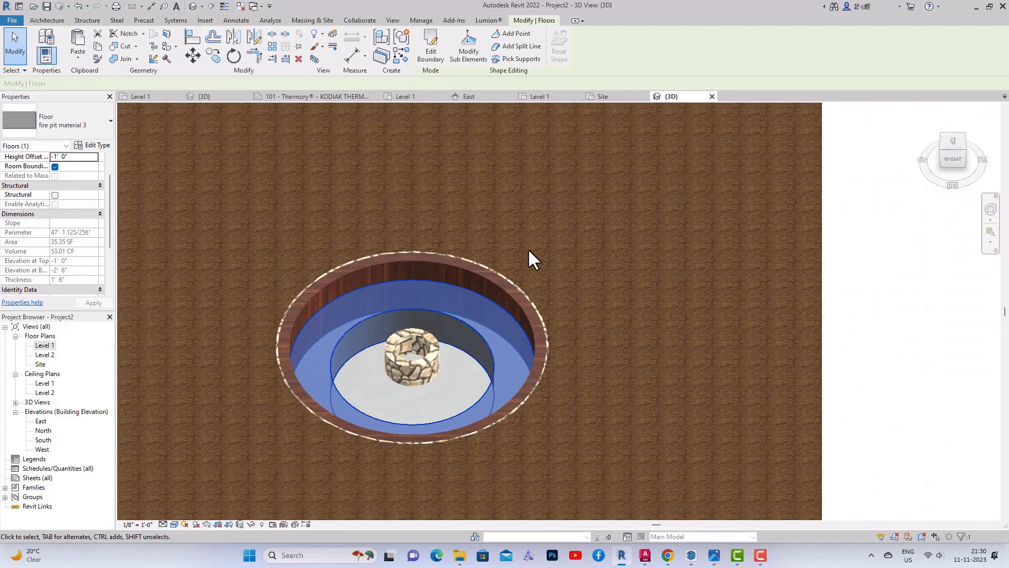
click(958, 309)
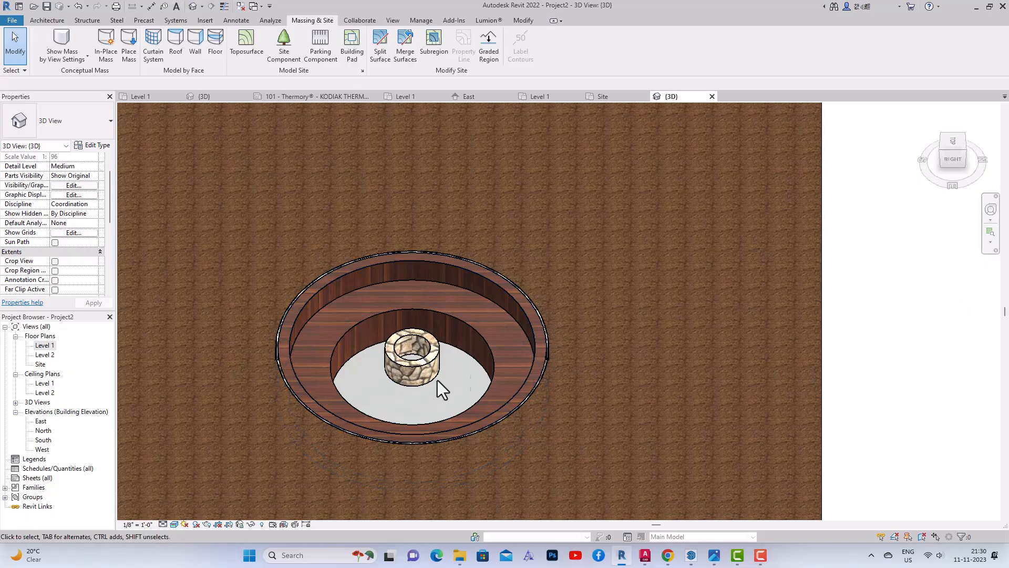
Step: Inspect the sunken fire pit up close and from a lower corner angle
scroll(426, 387, up, 2)
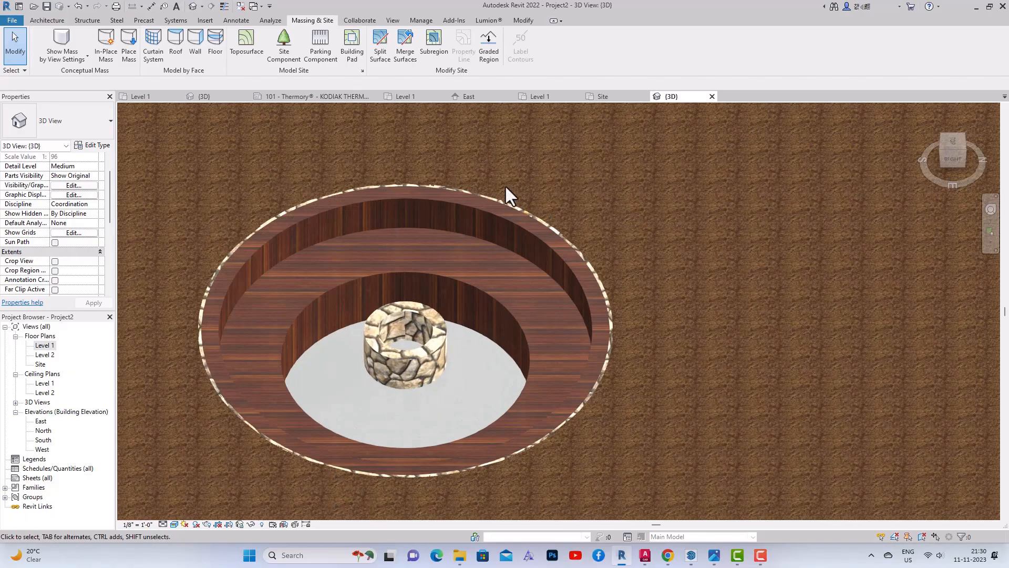
scroll(502, 192, down, 1)
mouse_move(952, 164)
mouse_down()
mouse_move(937, 174)
mouse_move(644, 180)
mouse_move(633, 167)
mouse_move(670, 201)
mouse_move(764, 206)
mouse_move(840, 196)
mouse_move(856, 158)
mouse_move(858, 173)
mouse_up()
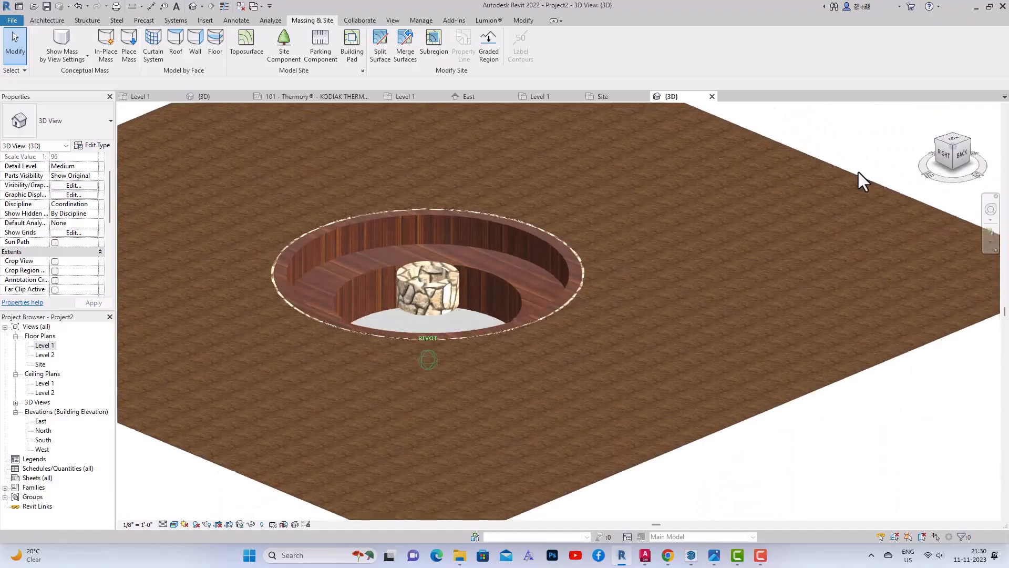
Step: Set the height offset of the central stone fire place floor to -2' 0" and inspect it inside the pit
click(369, 269)
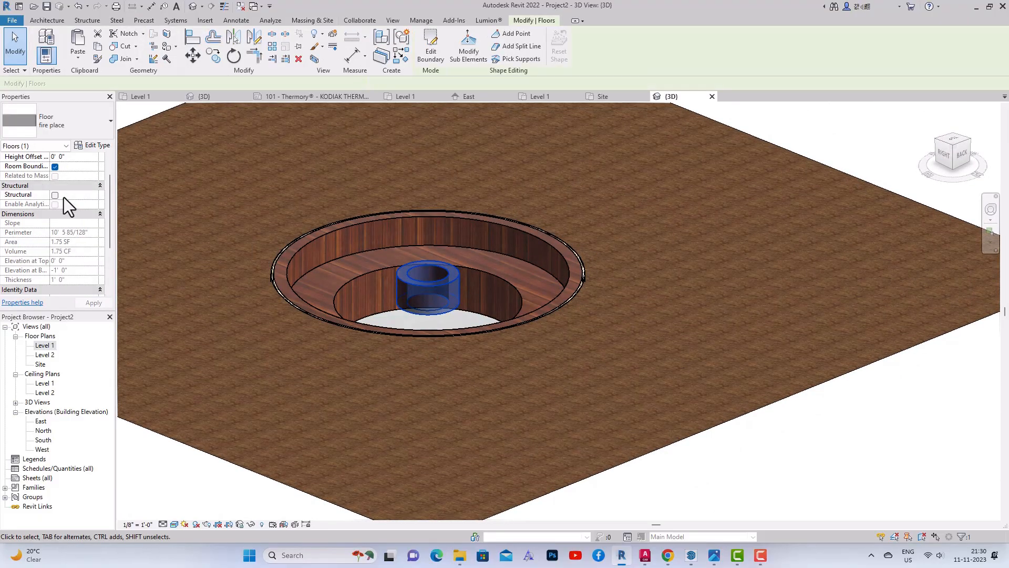
click(78, 158)
text(-2)
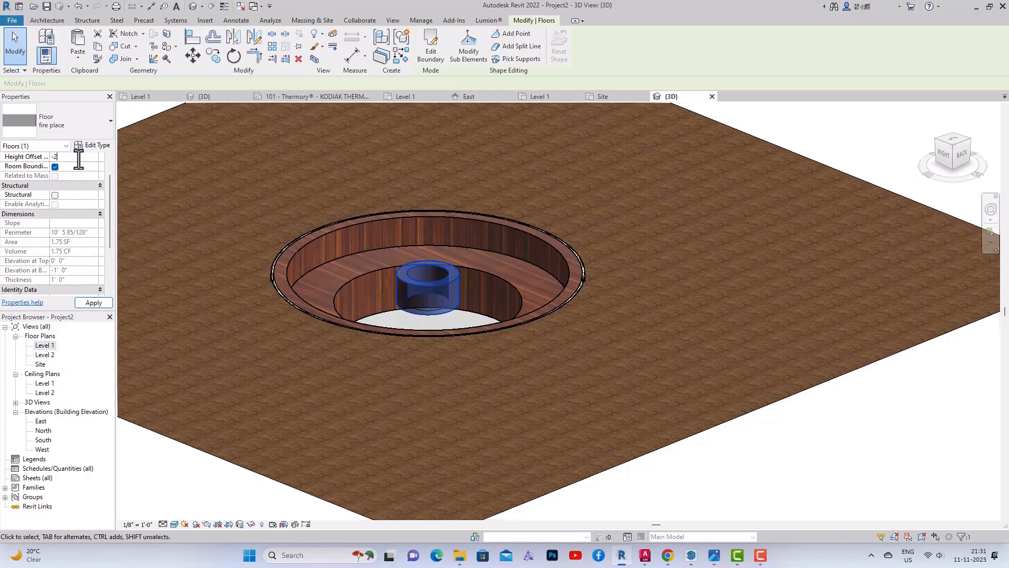
click(93, 303)
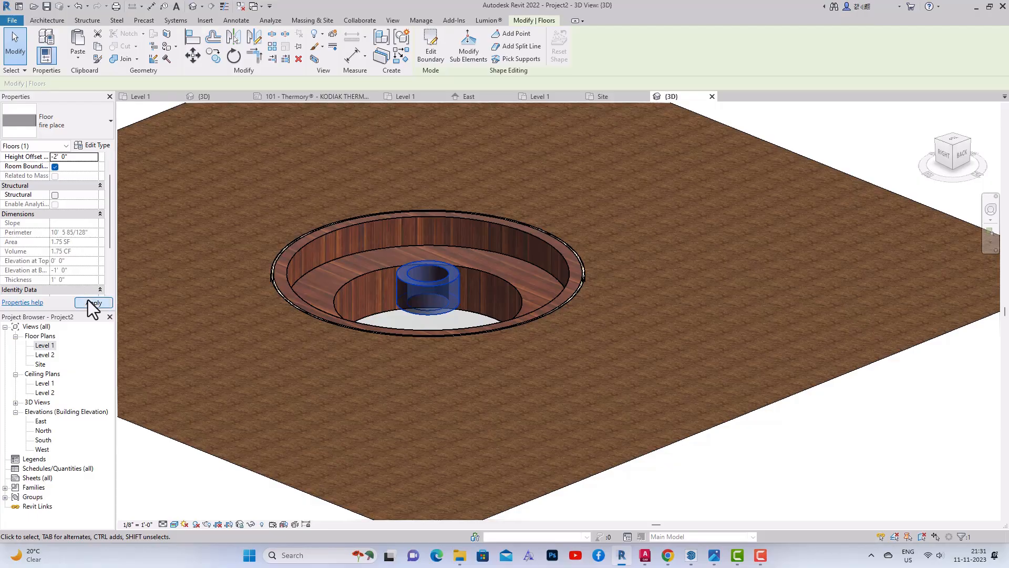
mouse_move(984, 163)
mouse_down()
mouse_move(971, 172)
mouse_move(988, 184)
mouse_up()
key(Escape)
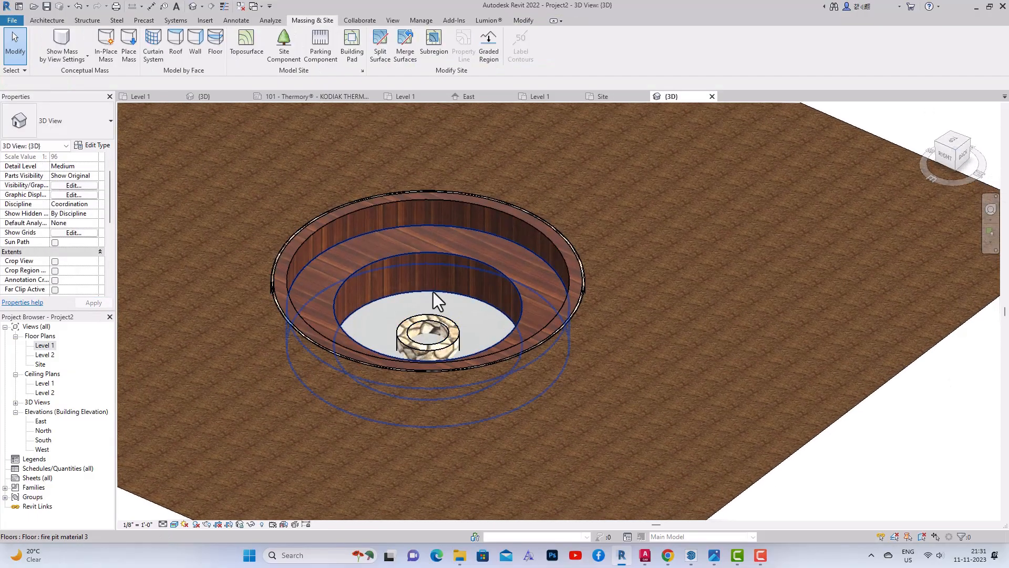
scroll(429, 292, up, 2)
scroll(424, 291, up, 2)
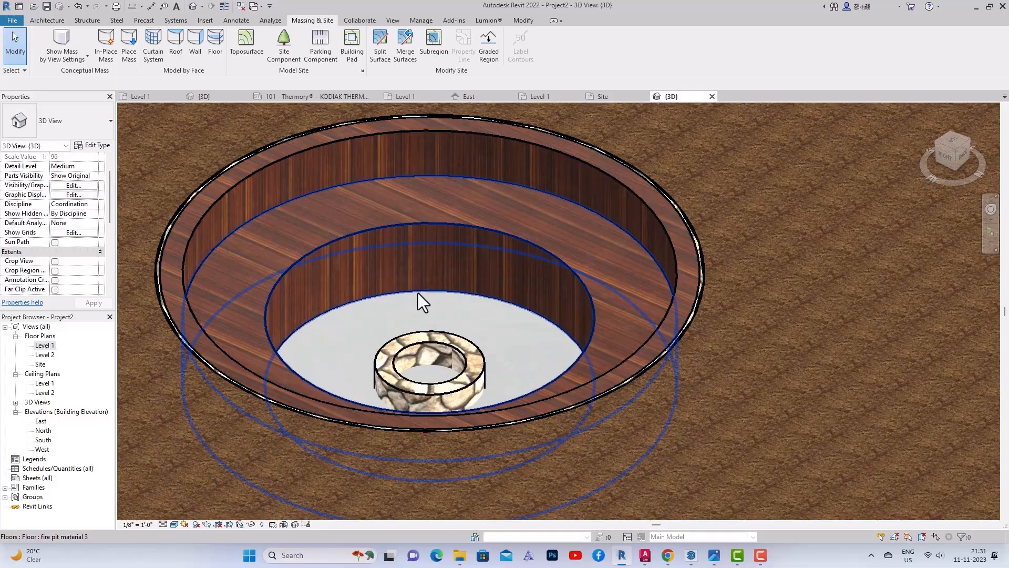
Step: On the Level 1 plan, start a new floor and pick both halves of the "fire pit material 3" ring's inner circle as its boundary
double_click(42, 346)
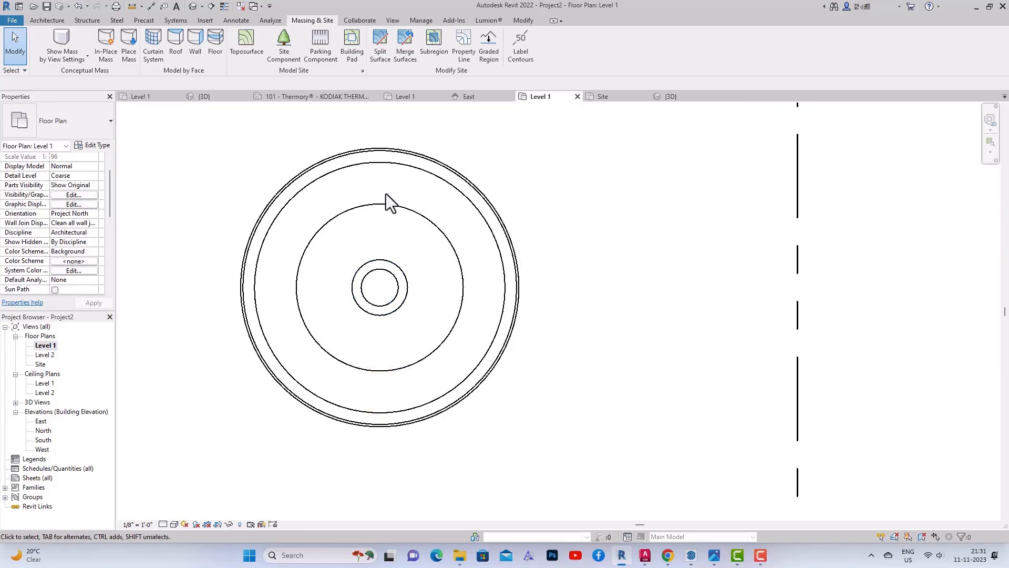
click(47, 20)
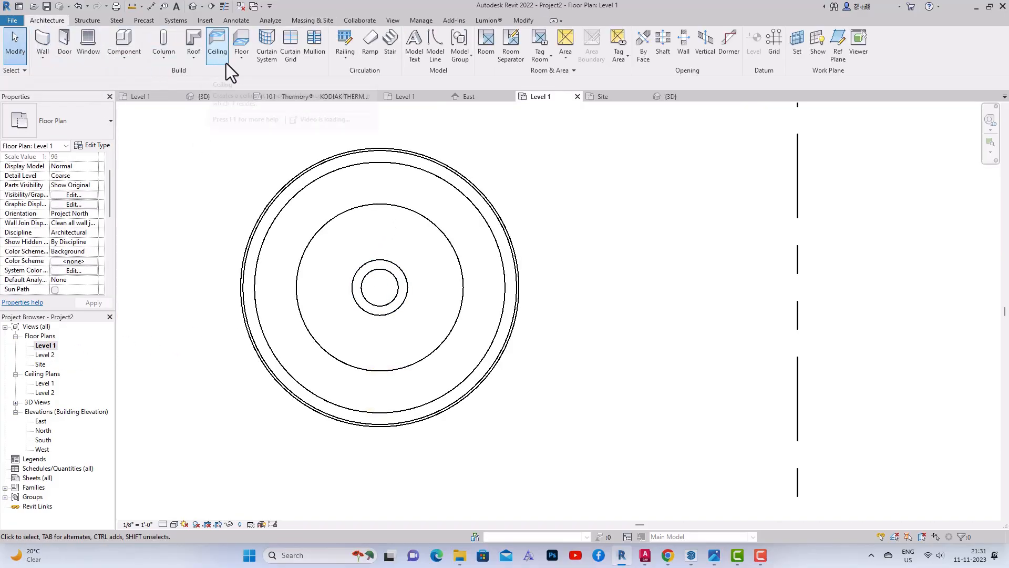
click(242, 50)
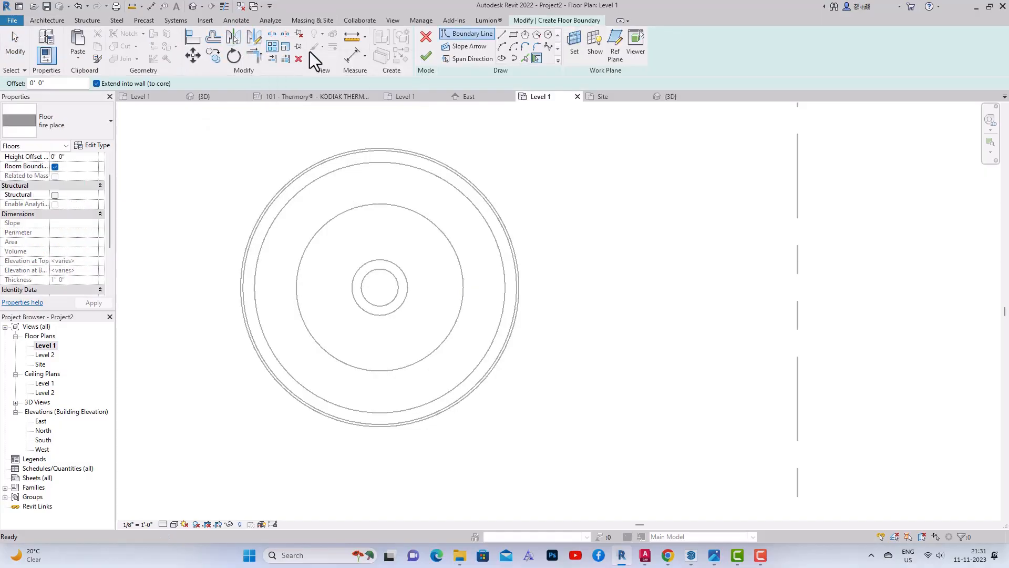
click(524, 59)
click(359, 205)
click(320, 348)
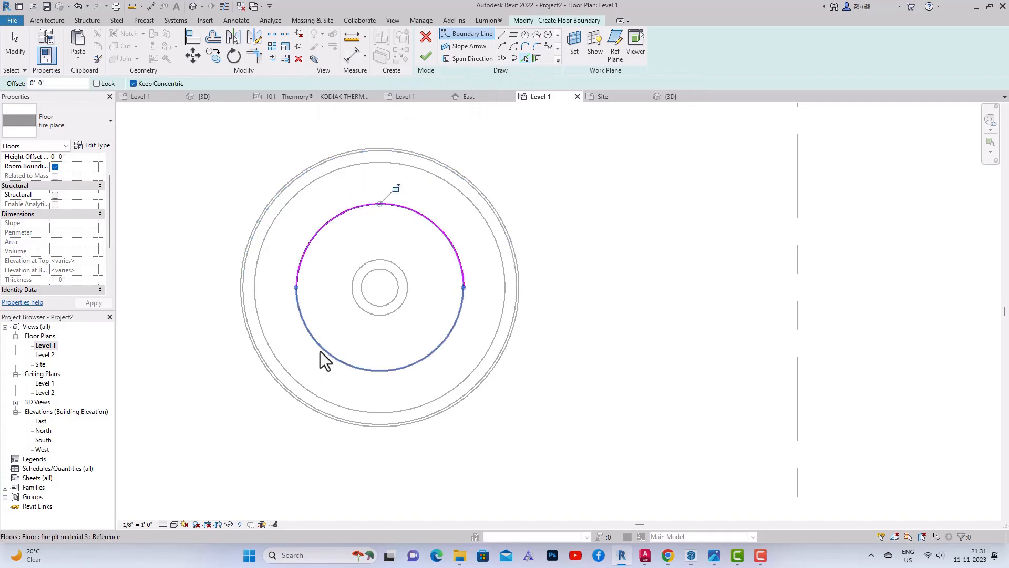
Step: Duplicate the fire place floor type as "floor material" and set its structure layer thickness to 0' 1"
click(87, 145)
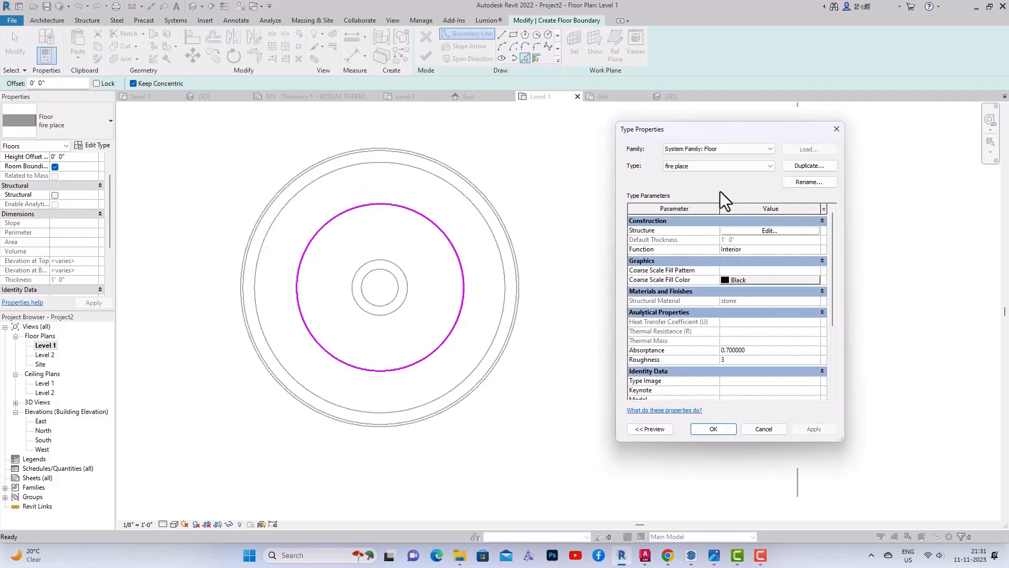
click(809, 167)
text(floor material)
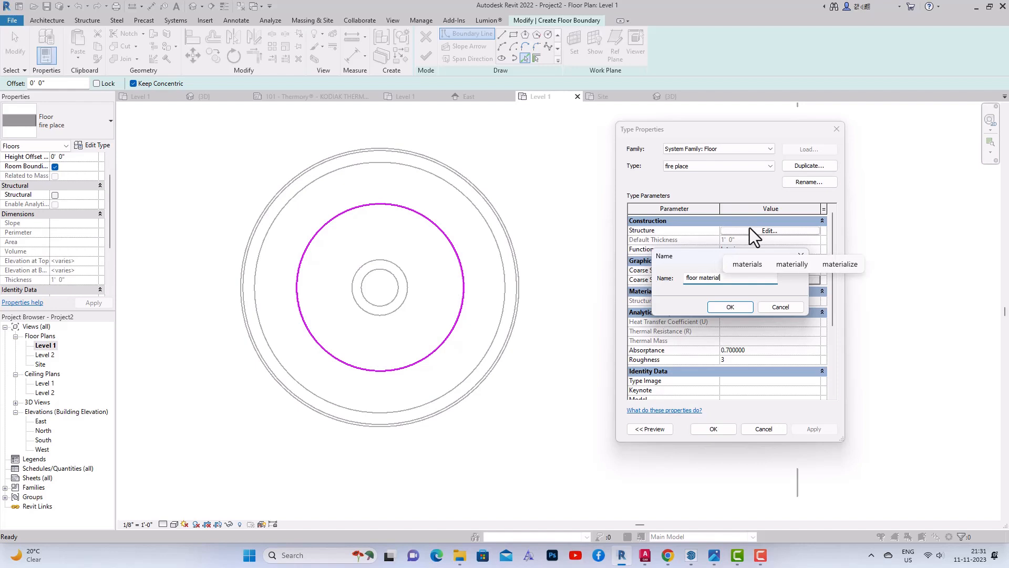
click(727, 310)
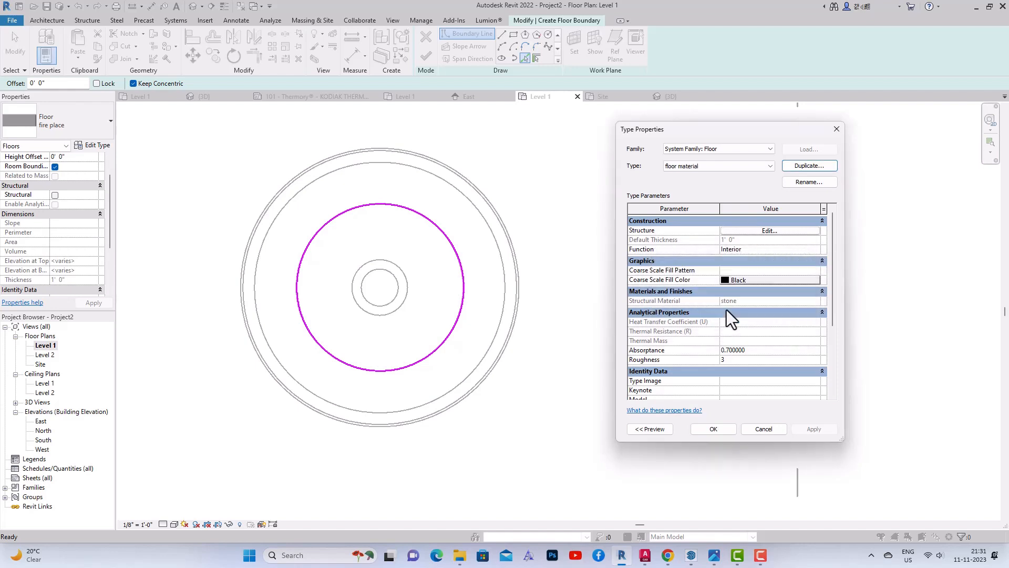
click(765, 236)
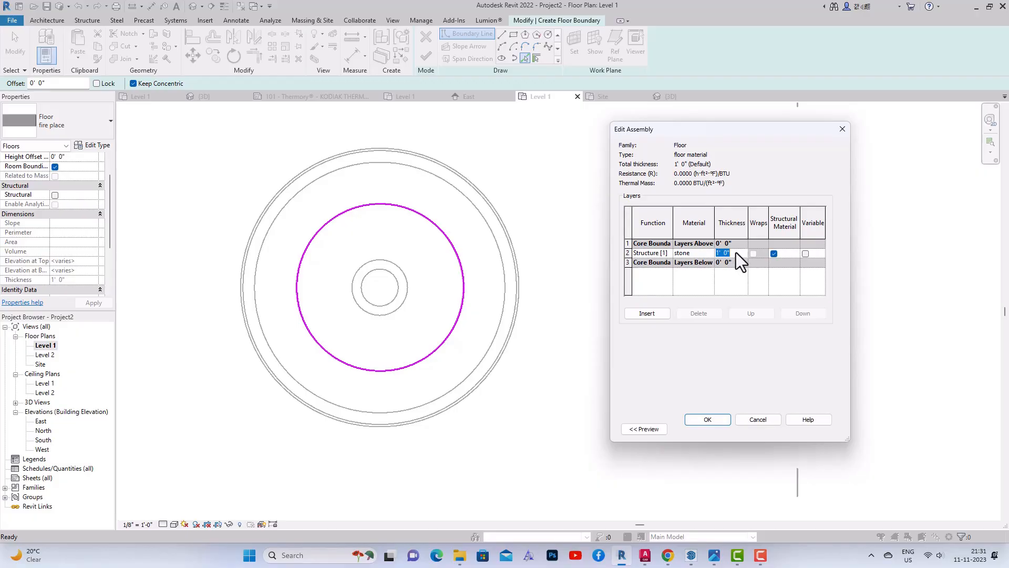
drag(736, 252, 715, 252)
Step: Create a new material for the structure layer and open the appearance asset library for it
click(709, 254)
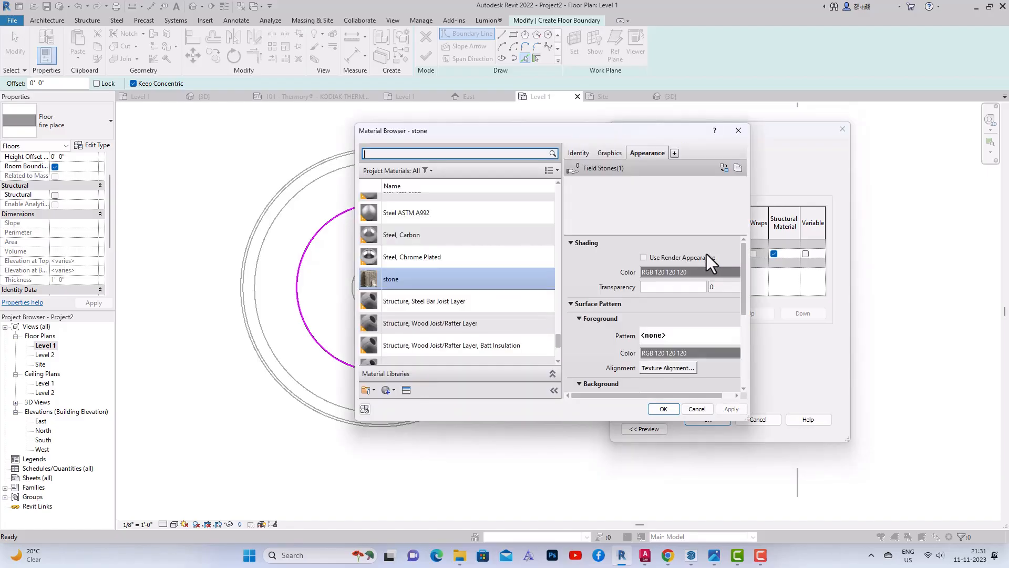
click(392, 389)
click(407, 391)
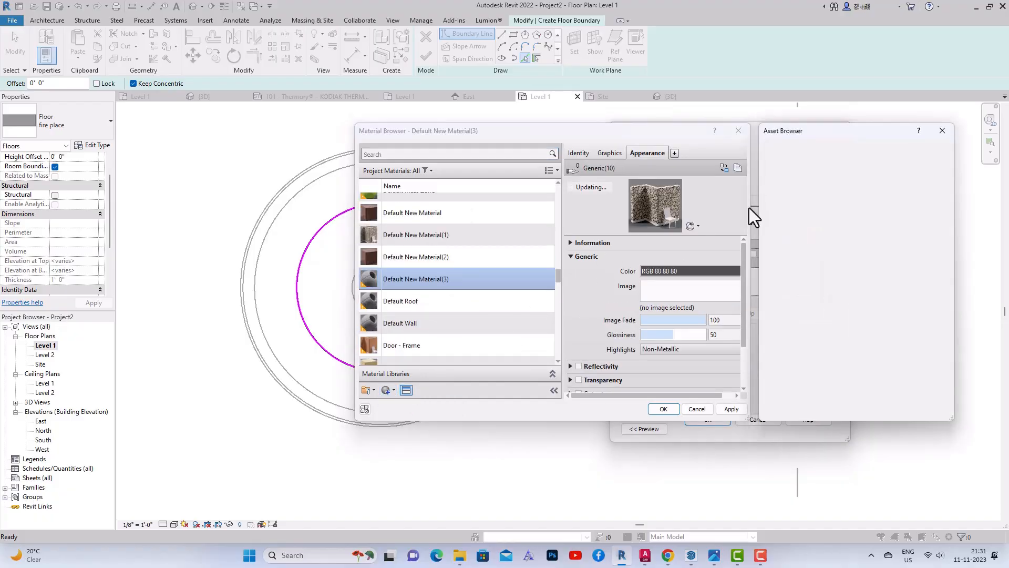
Step: Search the appearance assets for "stone", try Flagstone - Light Pink from the flooring category on the new material, and clear the search
click(803, 149)
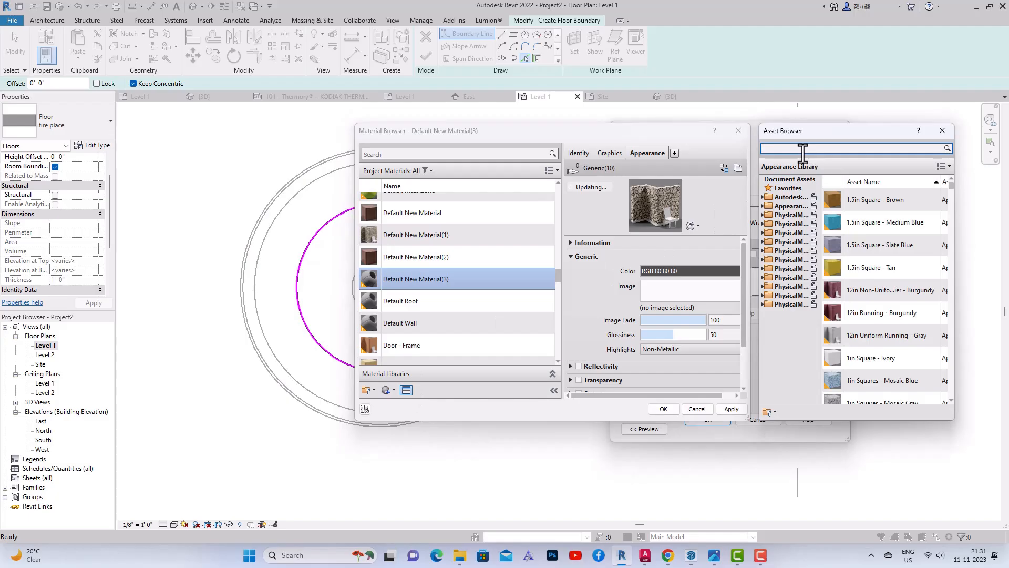
text(stone)
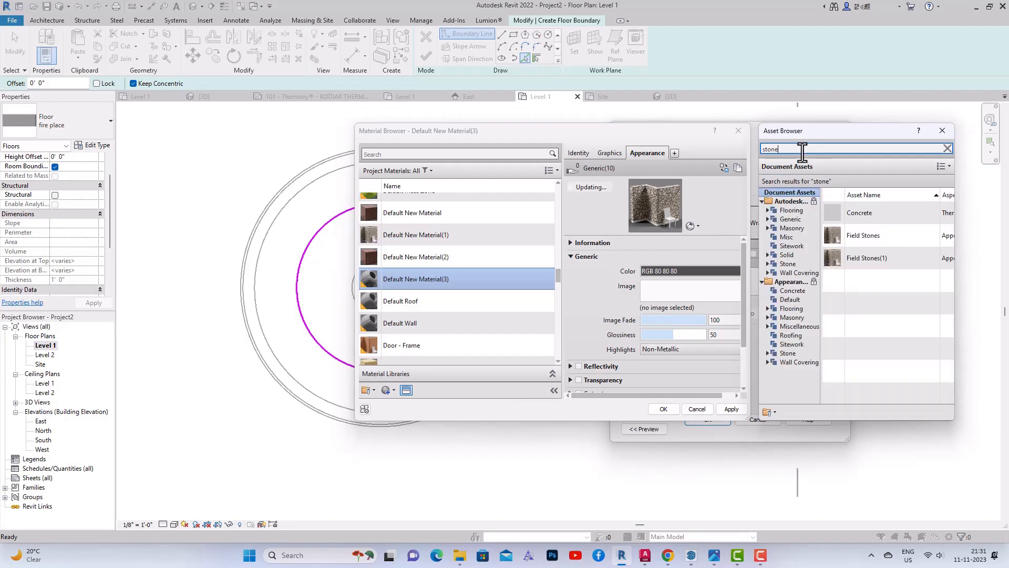
click(789, 263)
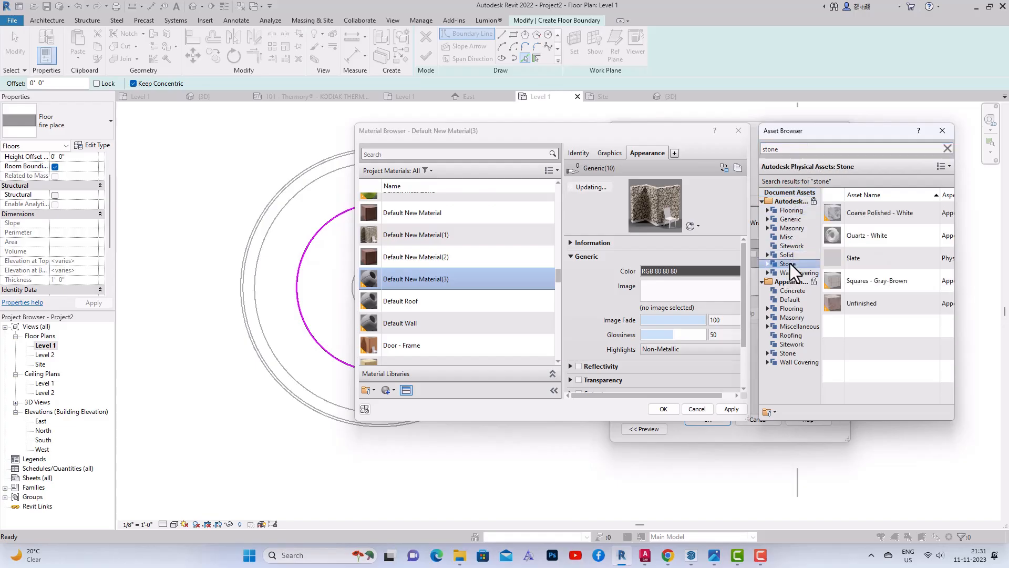
click(792, 309)
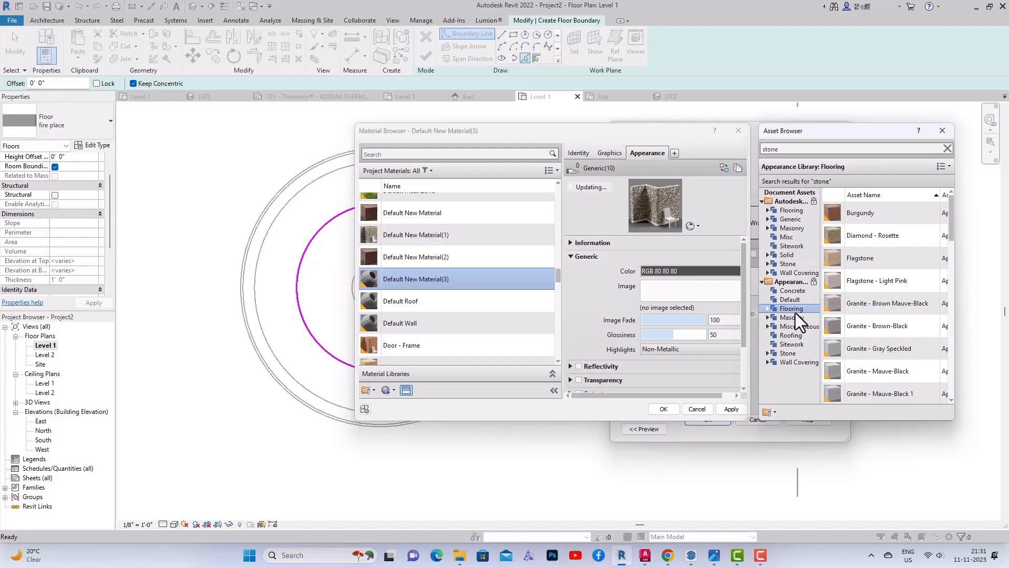
double_click(892, 286)
click(948, 149)
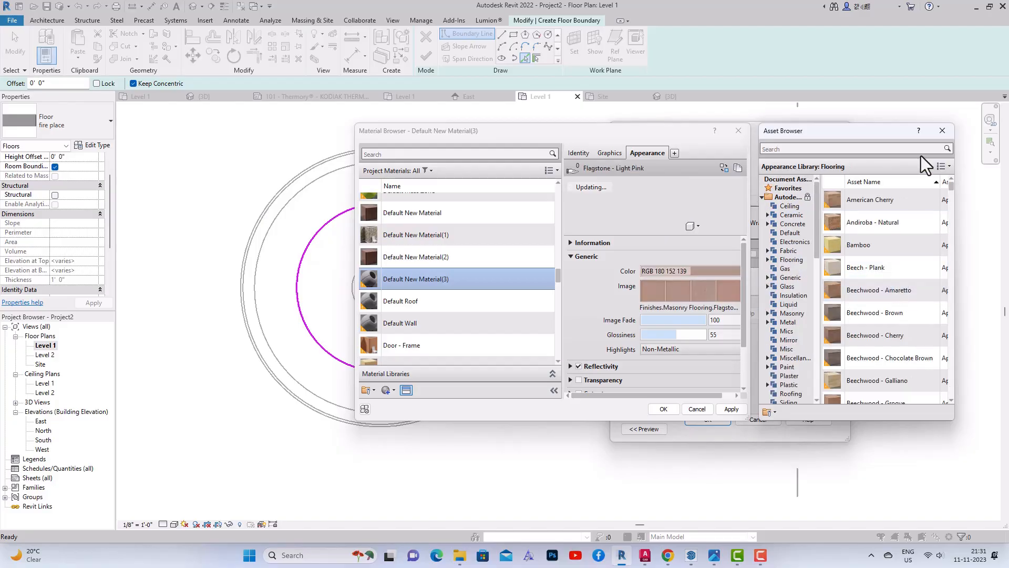
Step: Try the Beechwood - Brown, Beechwood - Cherry, Beech - Plank and Bisected - Squares flooring appearances on the new material
double_click(883, 312)
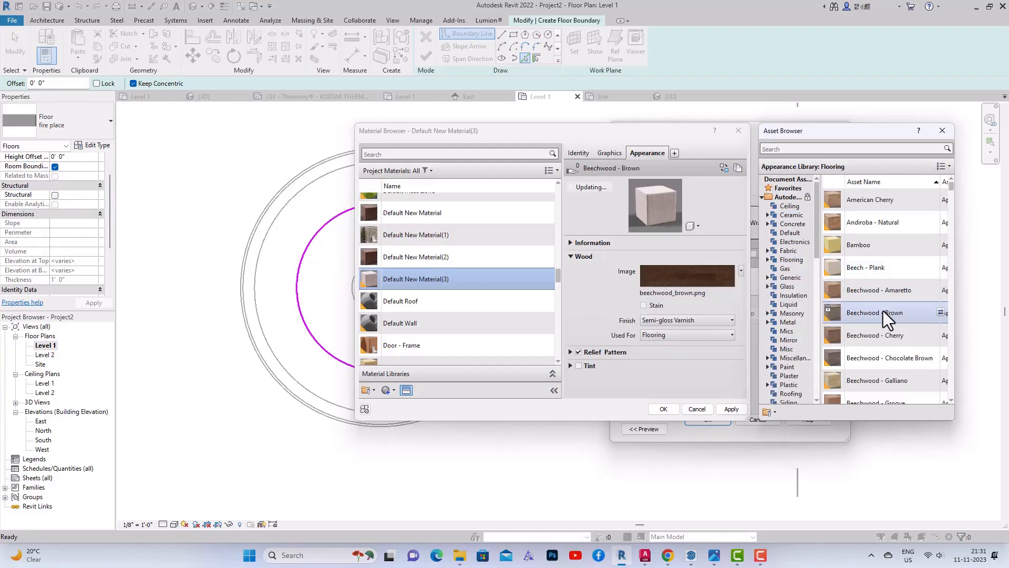
double_click(881, 334)
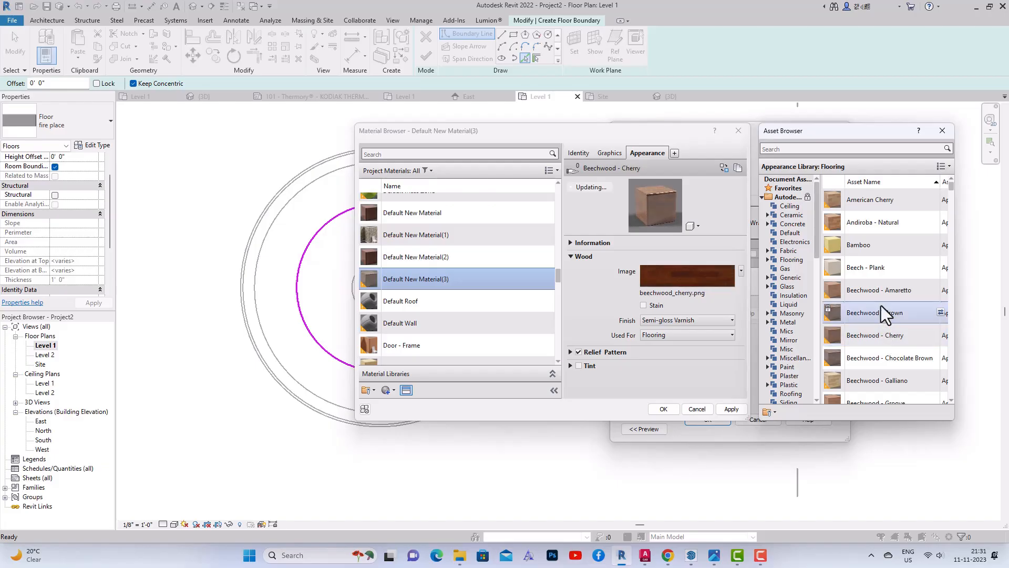
double_click(877, 269)
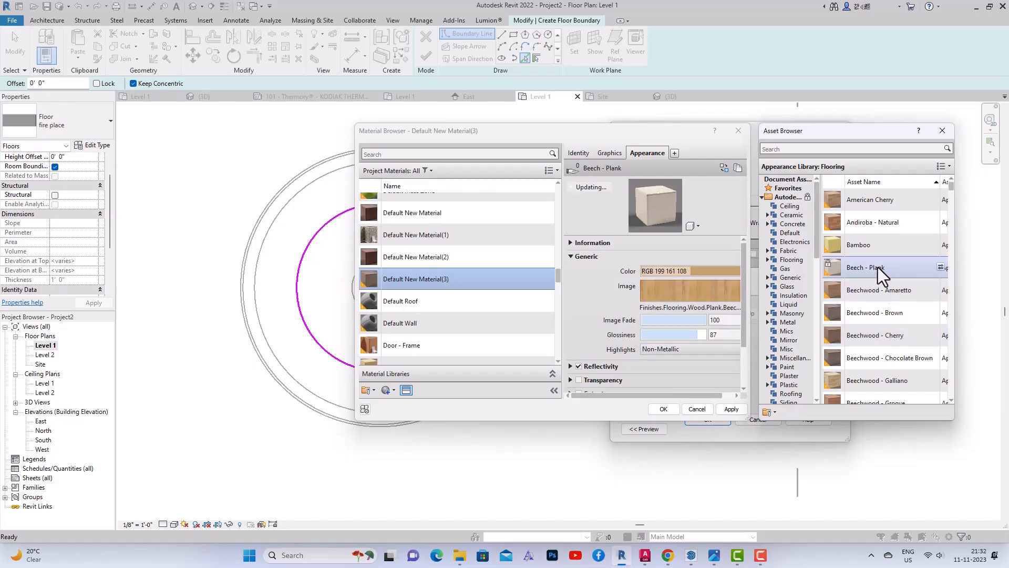
scroll(876, 303, down, 5)
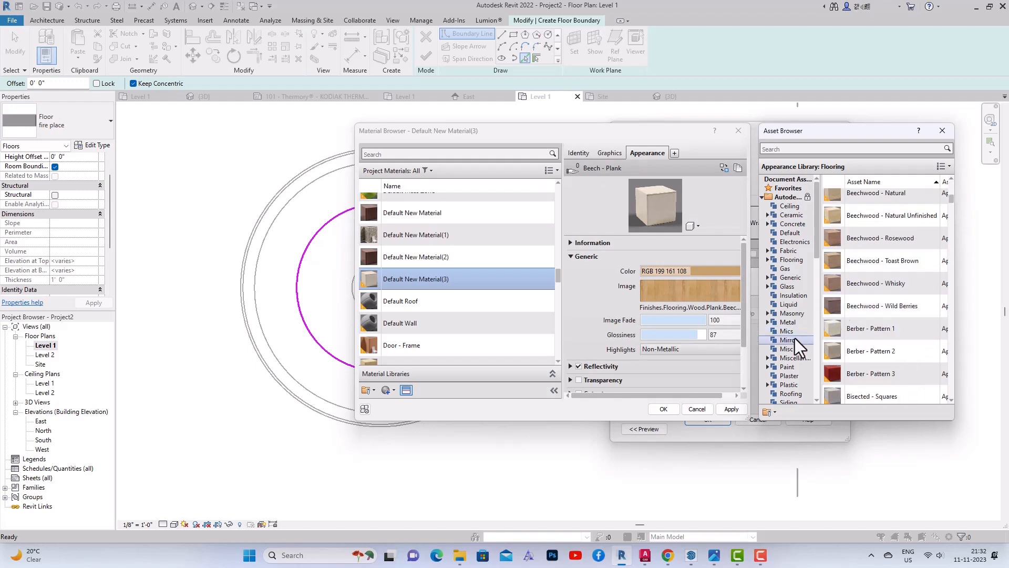
click(794, 259)
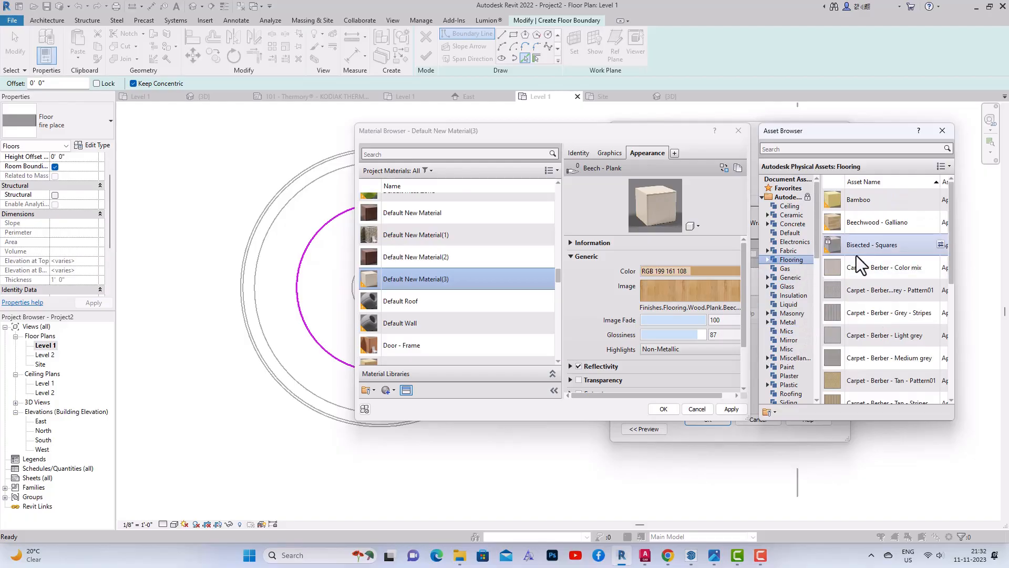
double_click(863, 253)
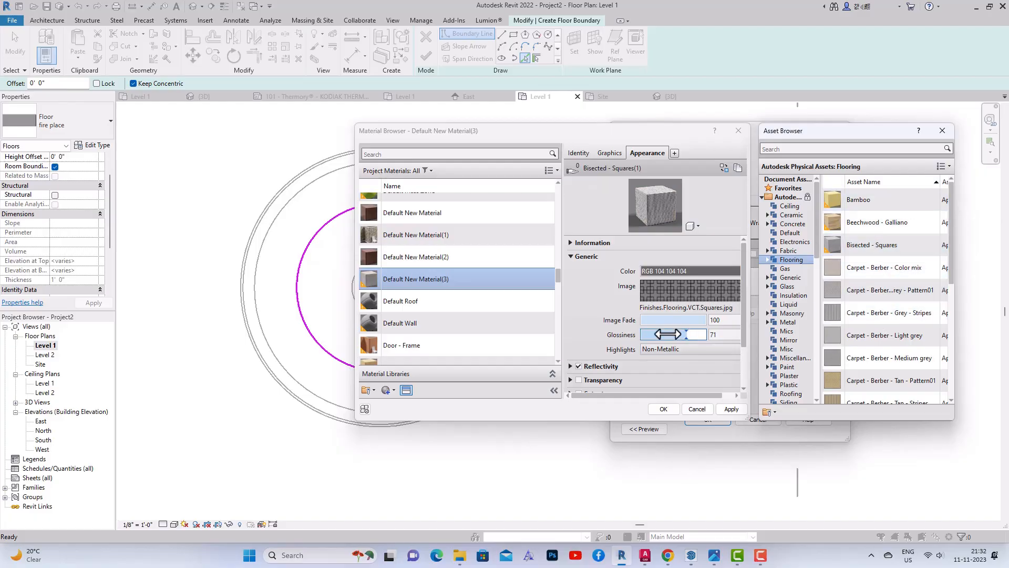
Step: Search for "stone", assign the Squares - Gray-Brown stone appearance to the new material, and accept the material, layer structure and floor type
click(828, 150)
text(stone)
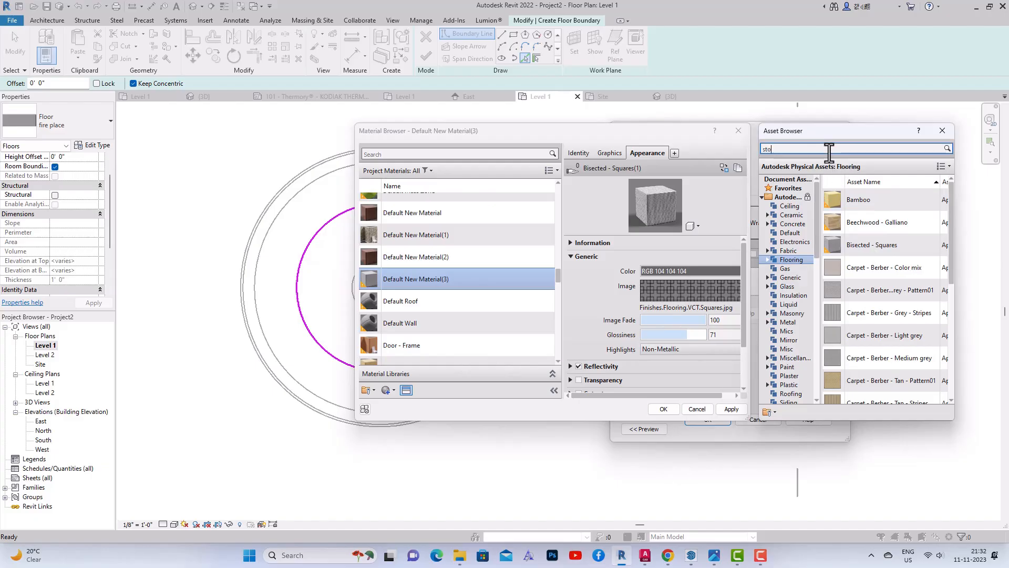
key(Return)
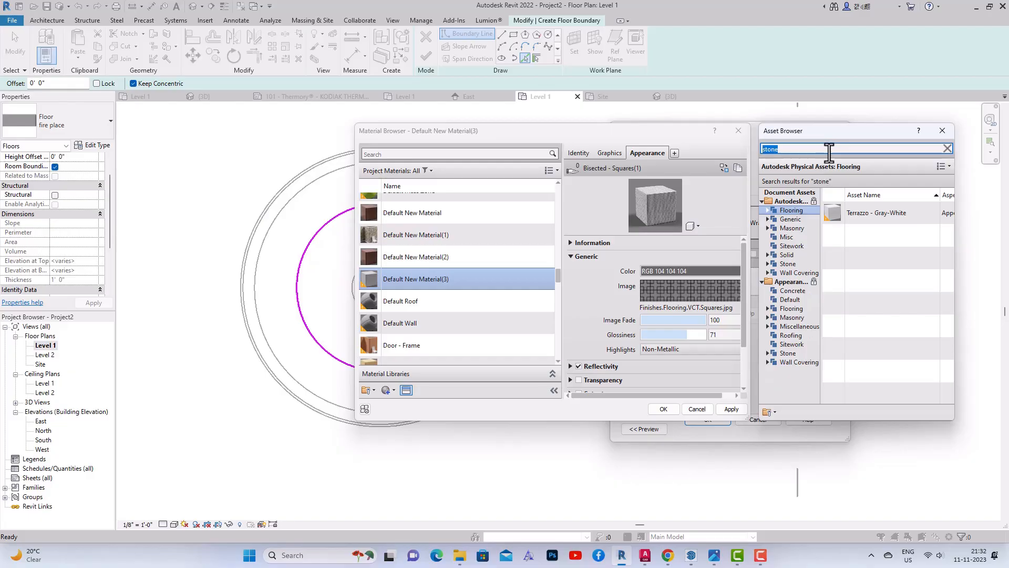
click(794, 264)
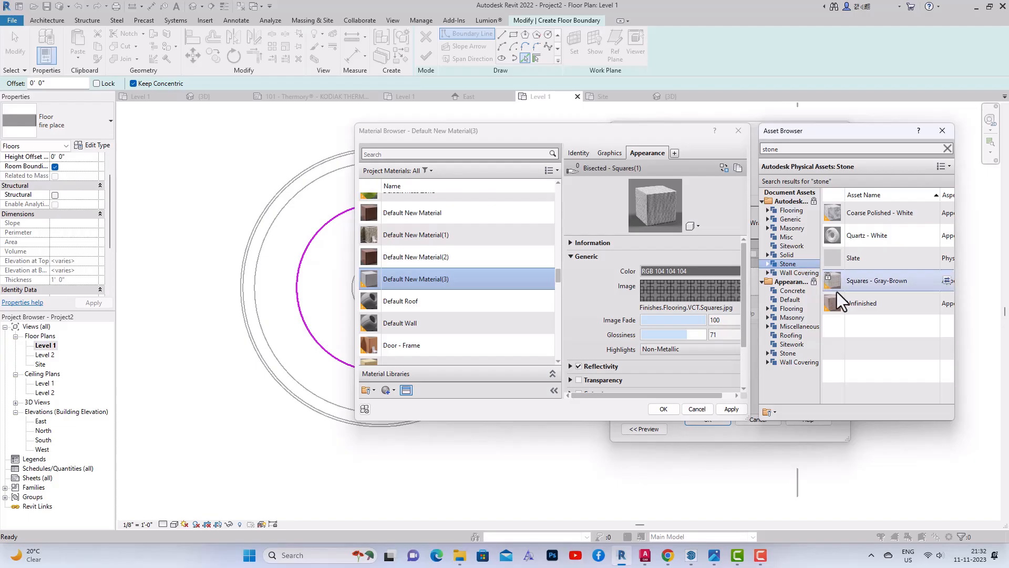
double_click(866, 278)
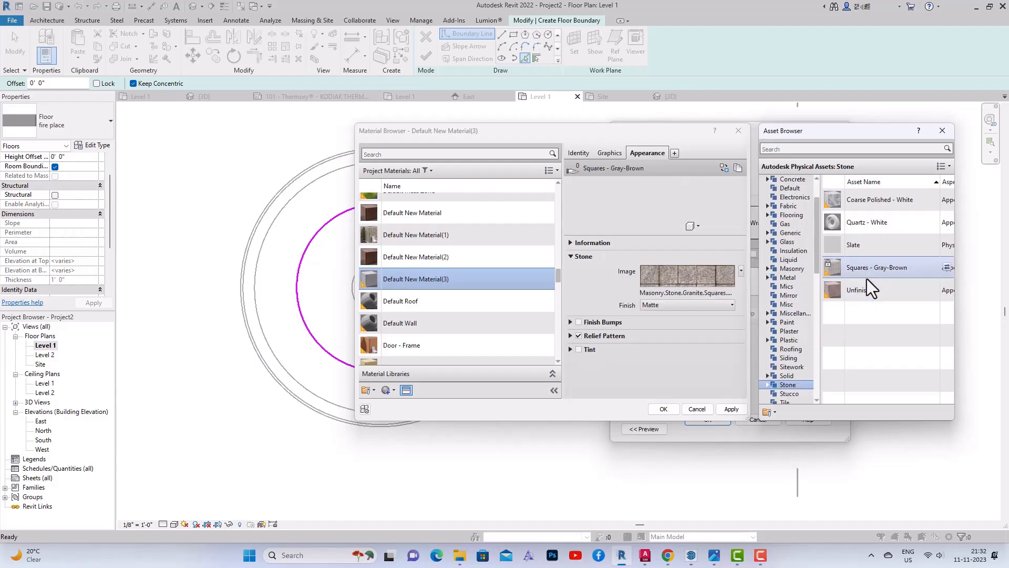
click(942, 130)
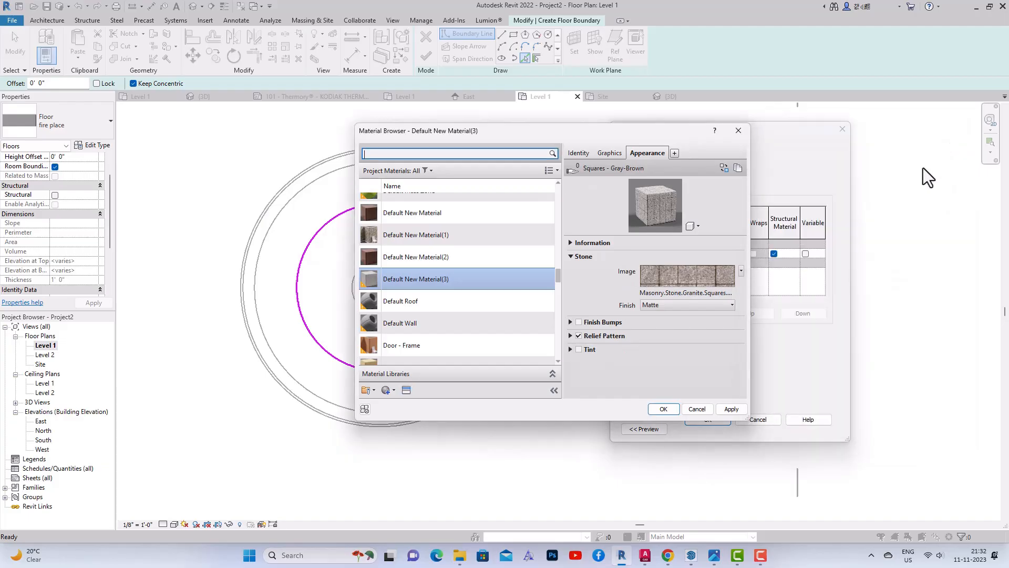
click(731, 409)
click(674, 409)
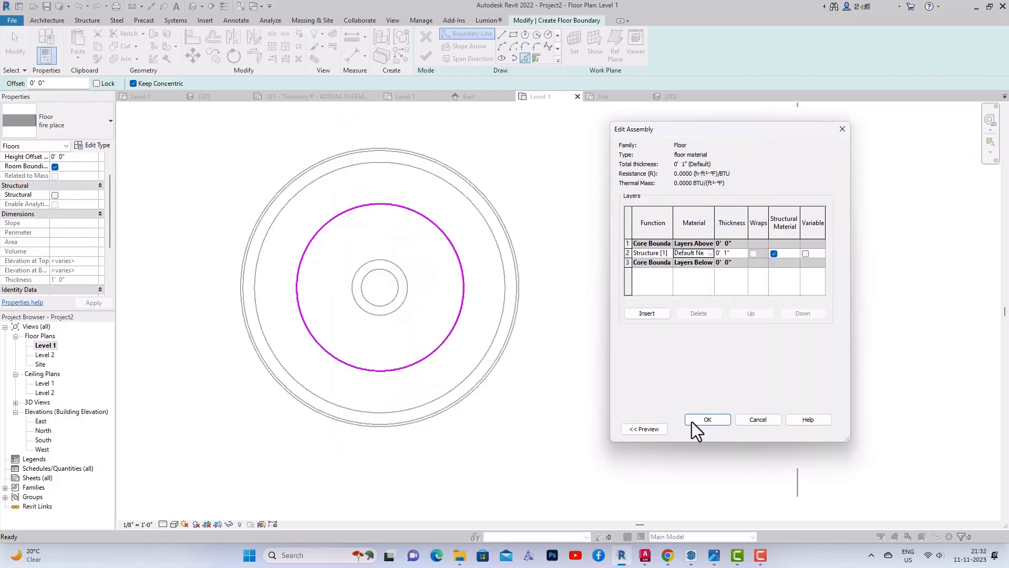
click(699, 420)
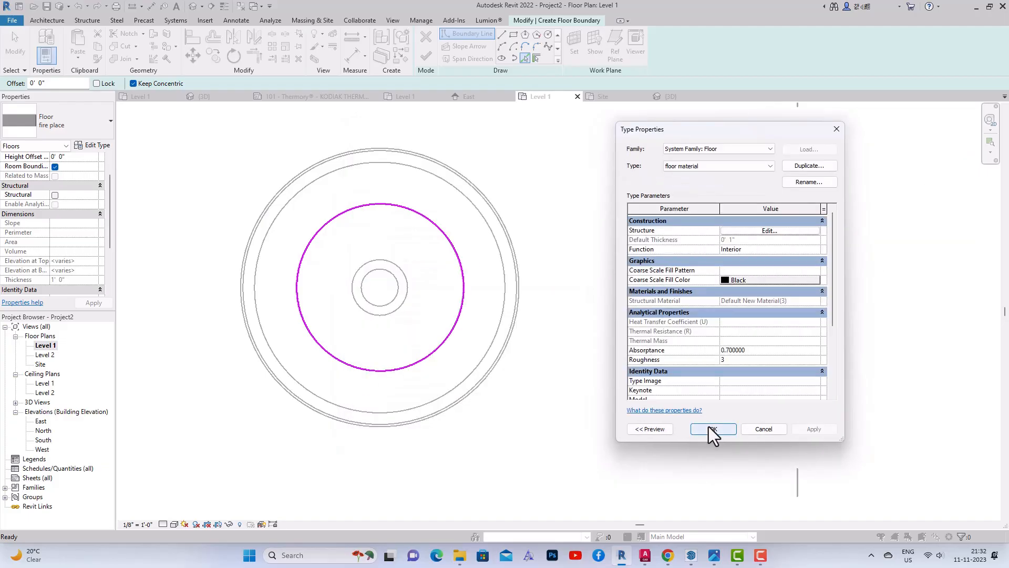
click(709, 428)
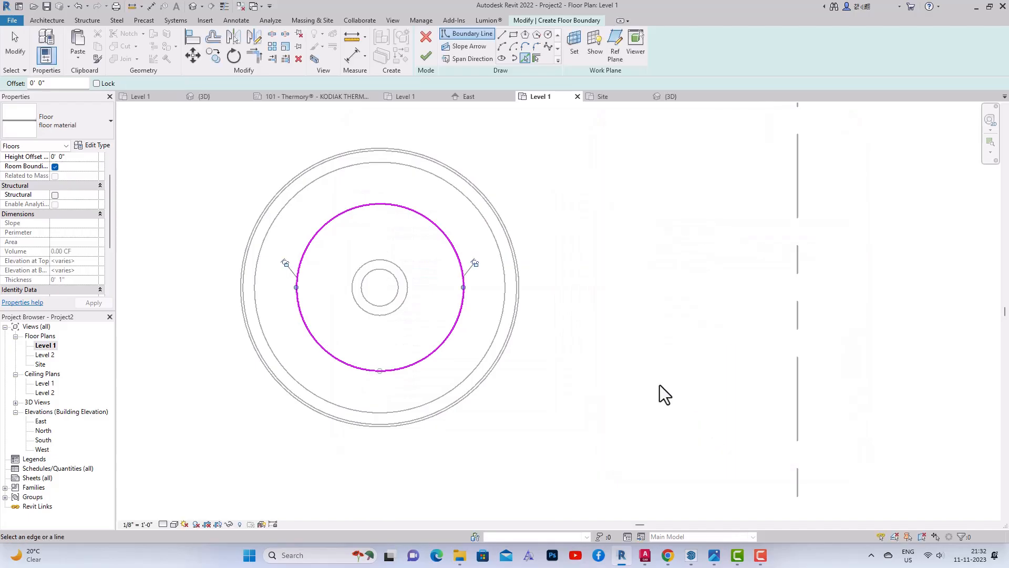
Step: Set the pit floor's height offset to -2' 5", finish the floor, and check it in the 3D view
click(87, 158)
text(-)
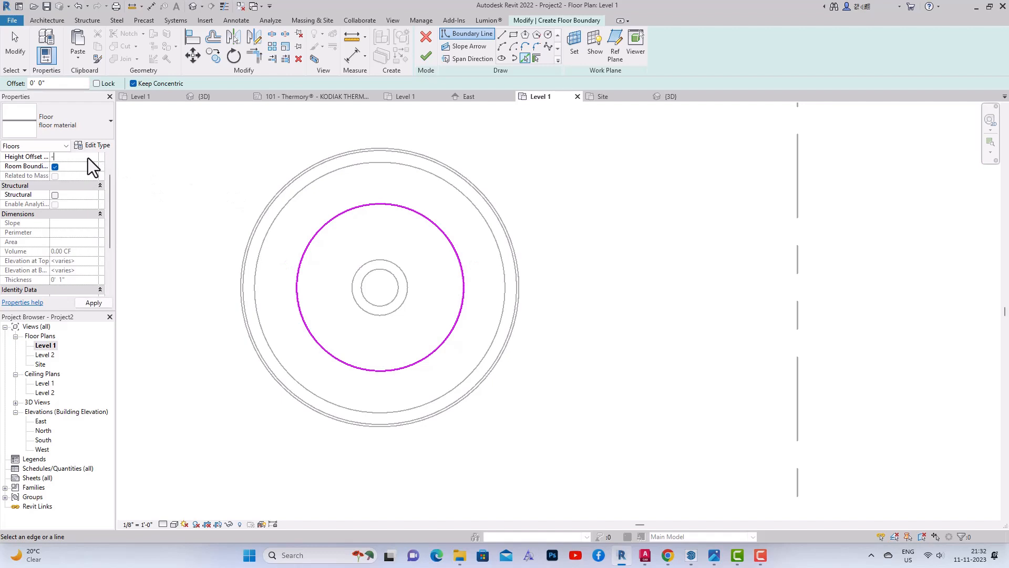
text(2' 5)
click(93, 302)
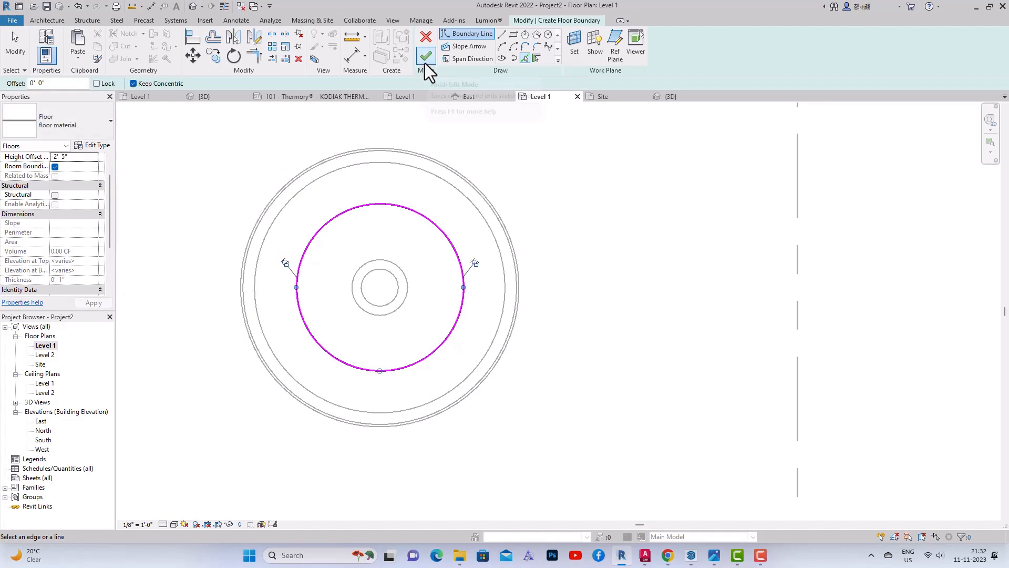
click(426, 64)
click(603, 205)
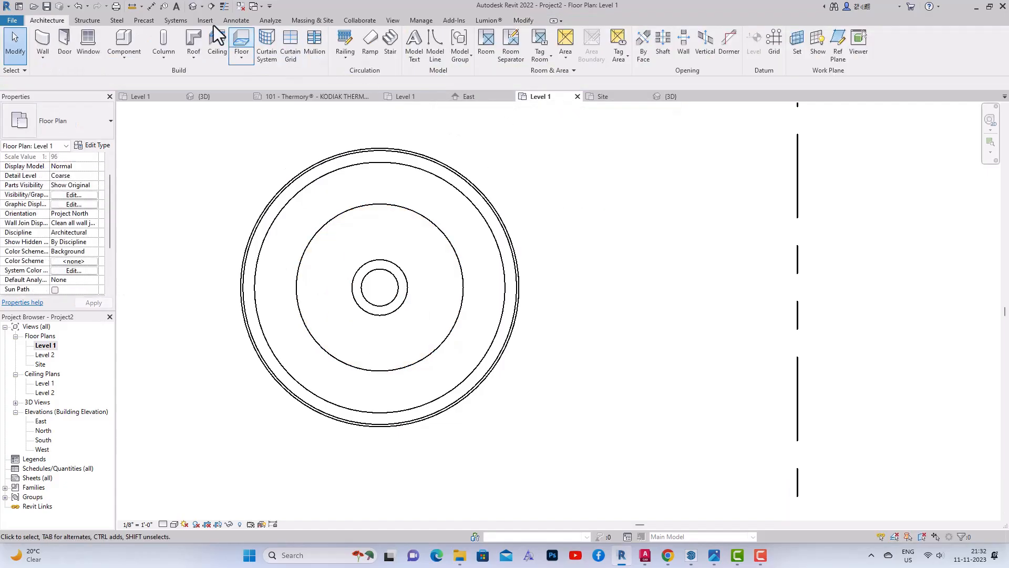
click(192, 6)
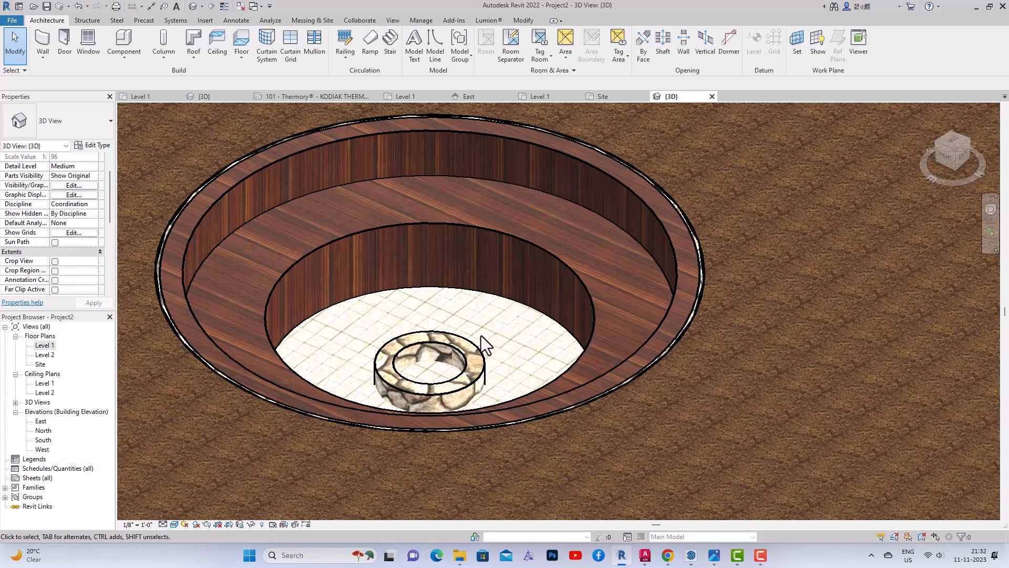
scroll(372, 424, up, 2)
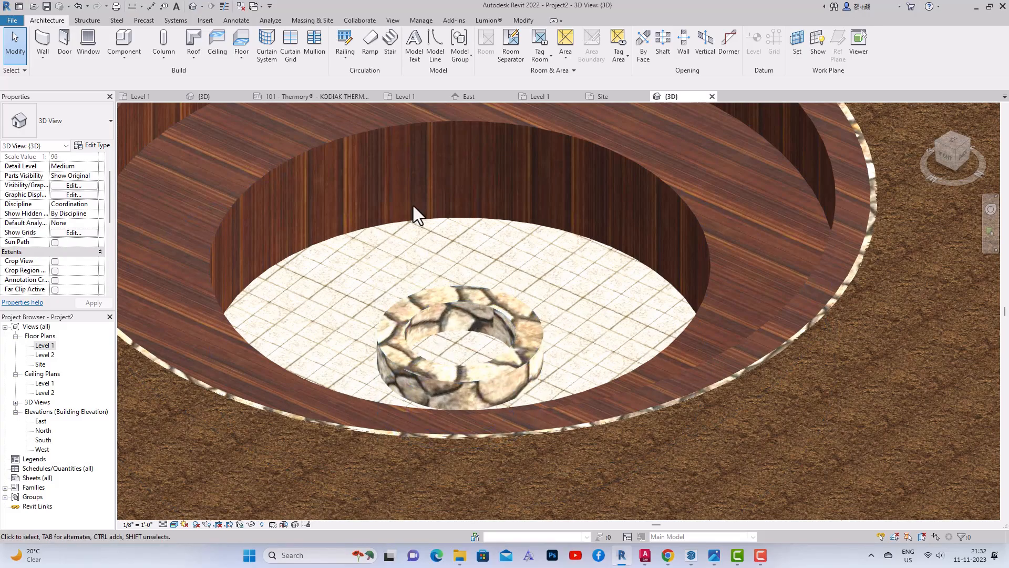
scroll(414, 213, down, 2)
scroll(462, 270, down, 2)
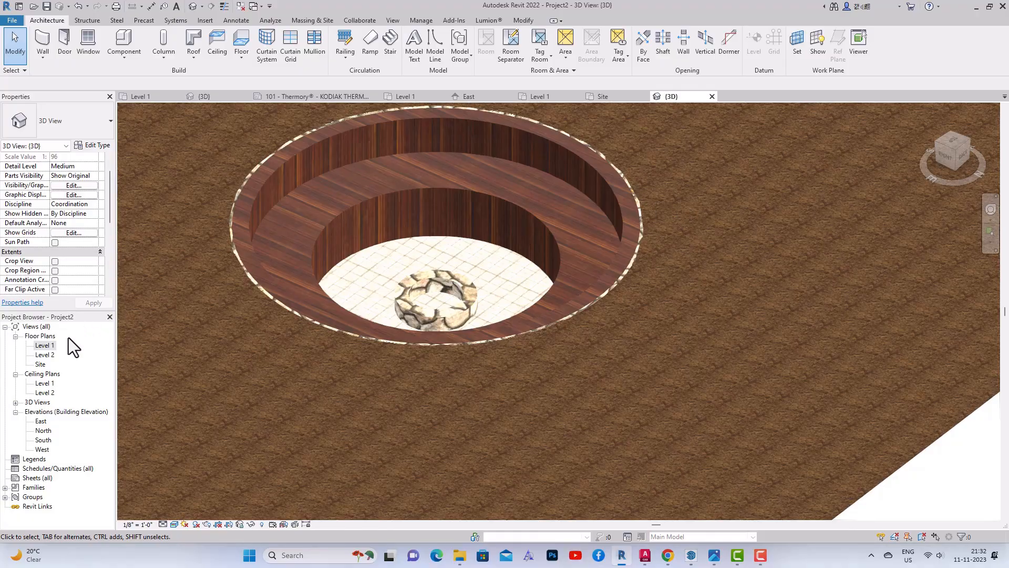
Step: Start a new floor in the Level 1 plan with the fire place's innermost circle picked as its boundary
double_click(54, 345)
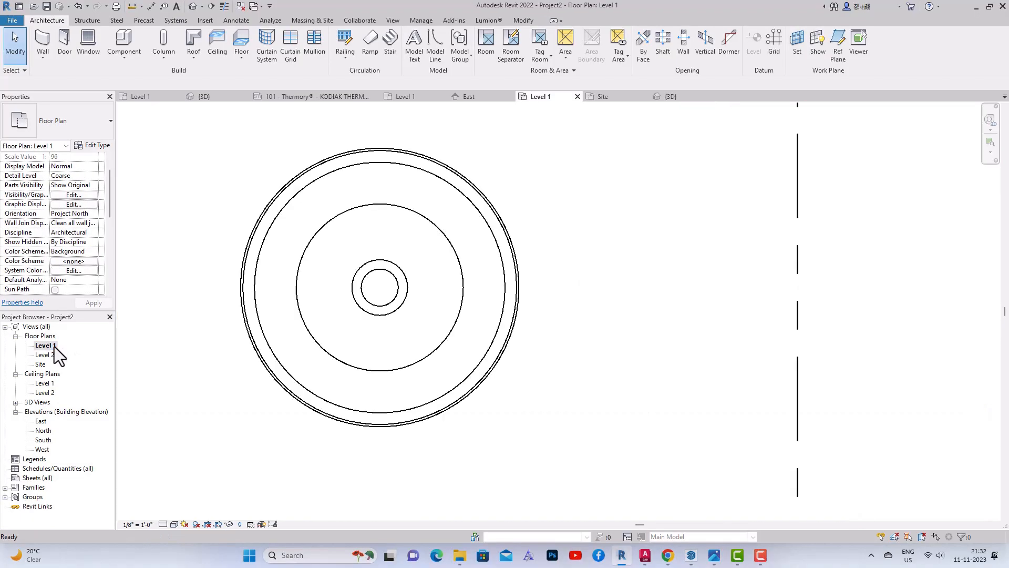
scroll(386, 286, up, 2)
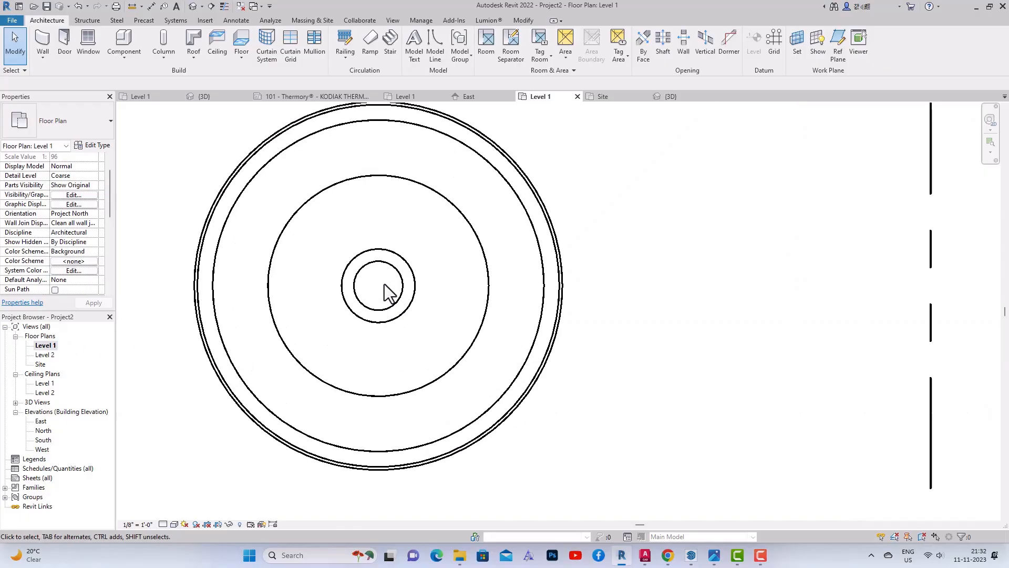
click(243, 40)
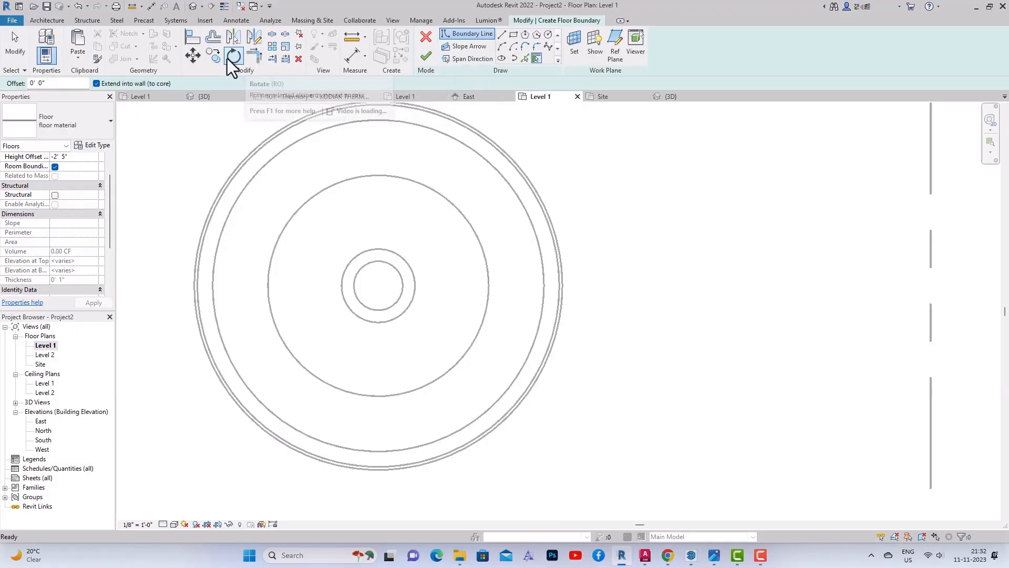
click(524, 59)
click(377, 260)
click(376, 310)
Step: Duplicate the floor type as "floor material 2" and set its structure layer thickness to 2"
click(100, 146)
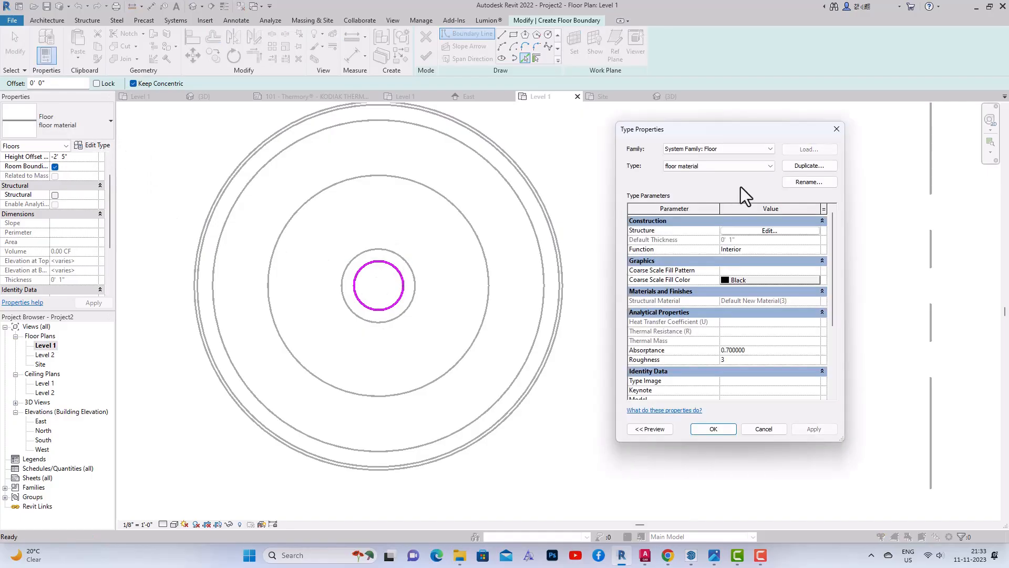
click(799, 167)
click(725, 306)
click(747, 230)
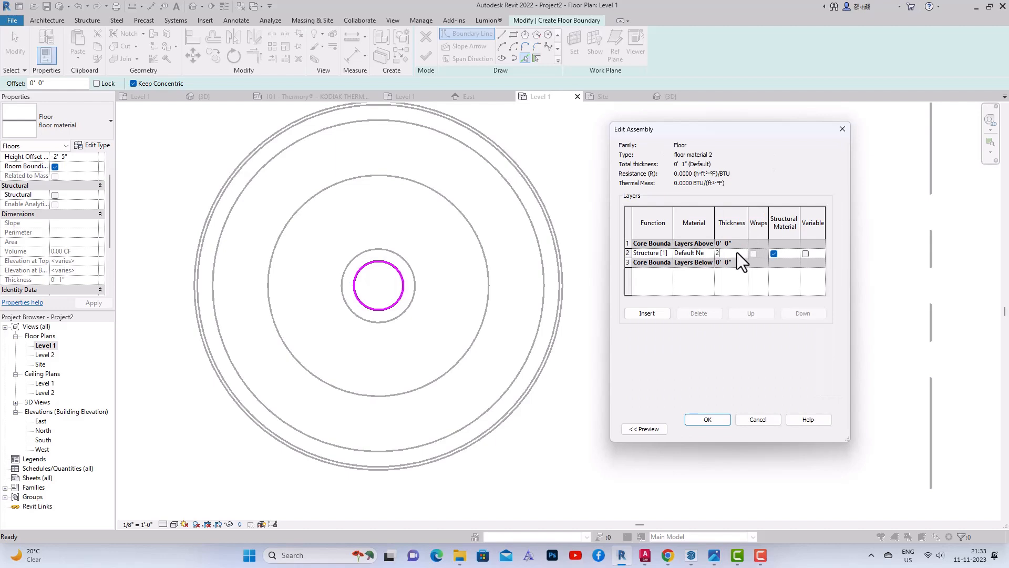
Step: Create a new material for the floor material 2 structure layer and open the appearance asset library for it
click(710, 254)
click(710, 254)
click(393, 391)
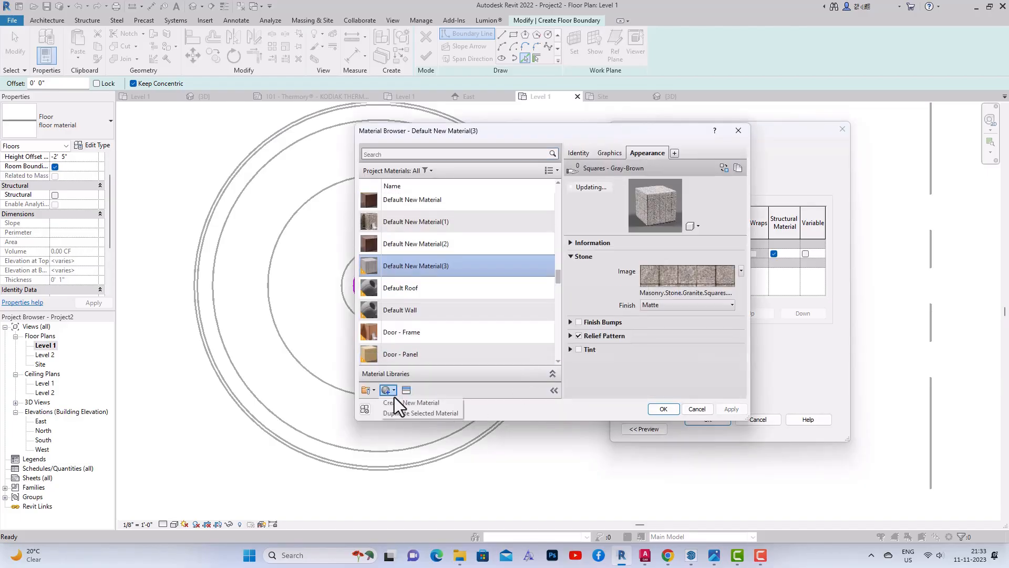
click(395, 402)
click(406, 390)
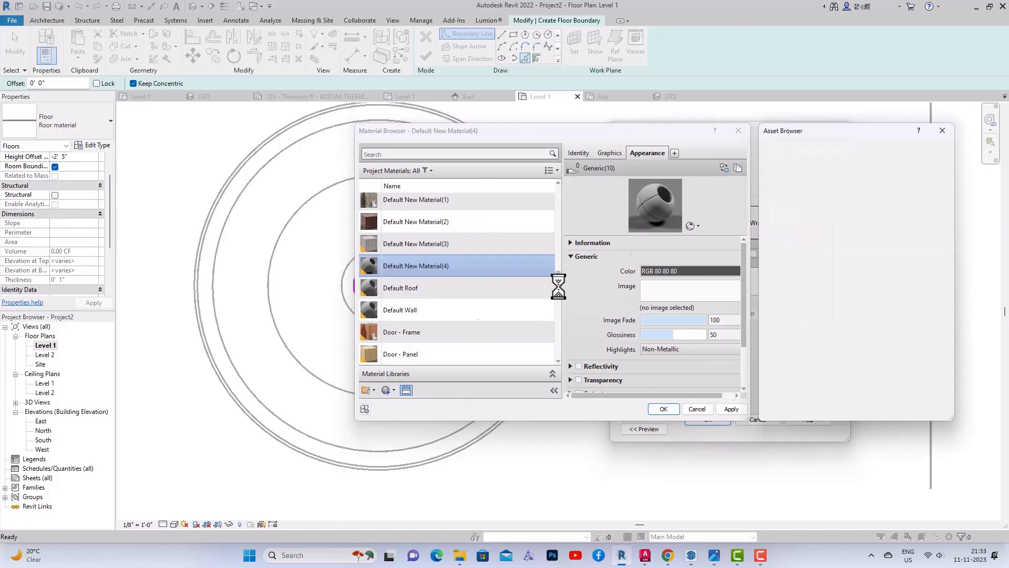
Step: Search the assets for "mulch", assign the Mulch - Brown appearance to the new material, and accept the material, layer structure and floor type
click(768, 150)
text(mulch)
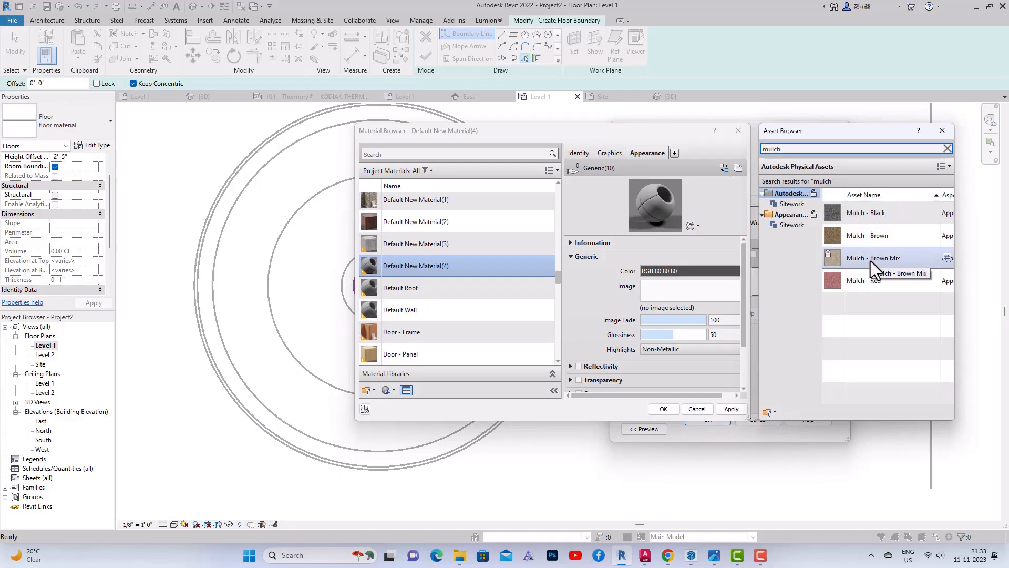
double_click(875, 235)
click(942, 131)
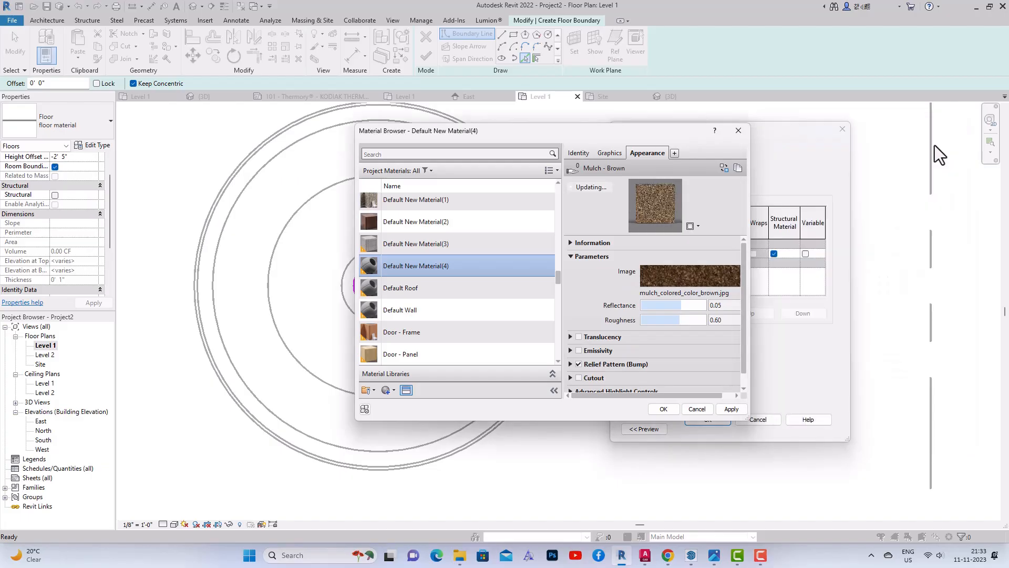
click(664, 409)
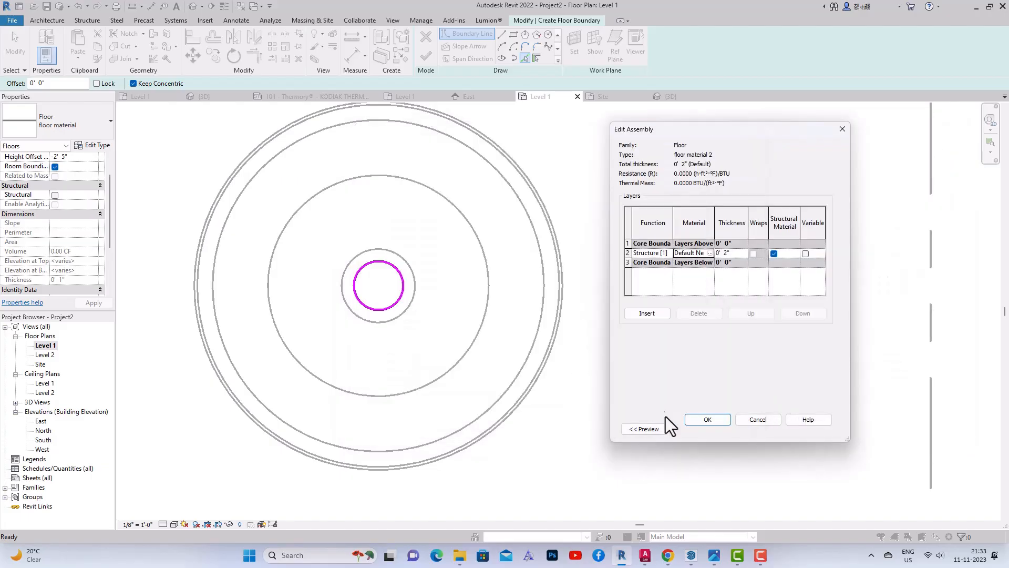
click(706, 419)
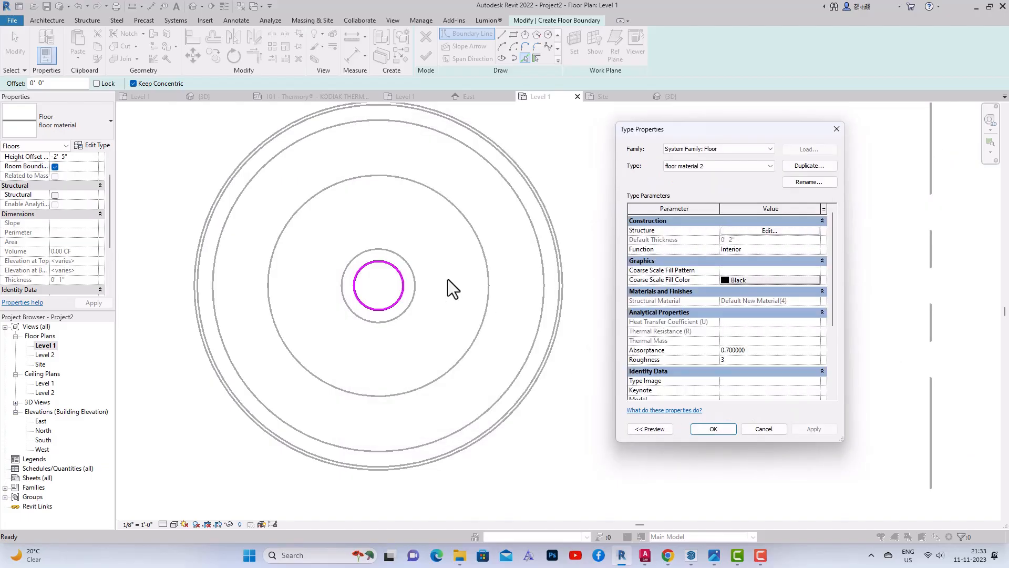
click(712, 429)
Step: Set the mulch floor's height offset to -2' 3", finish the floor, and inspect the fire pit in 3D
text(-2'3)
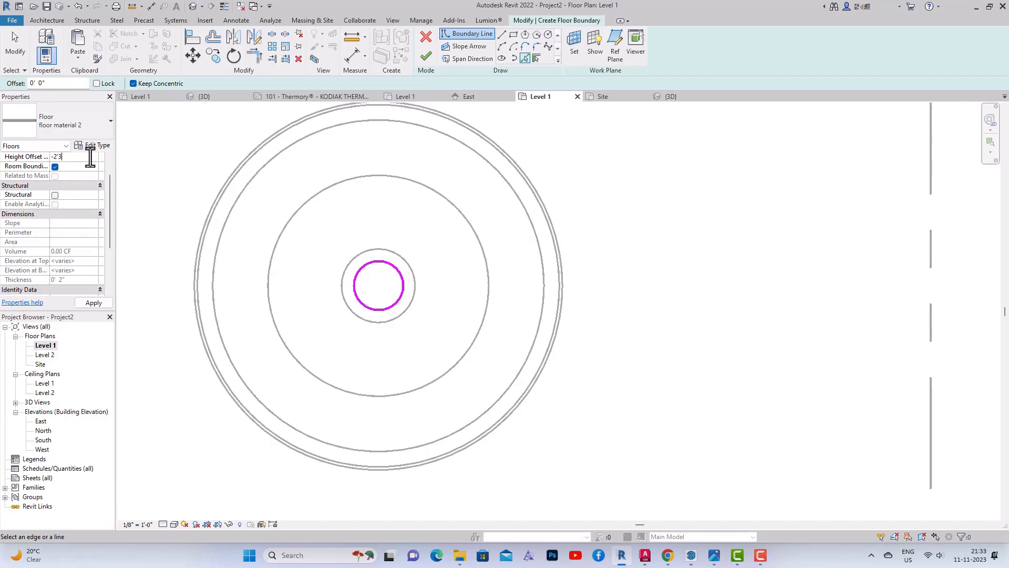
click(100, 306)
click(427, 58)
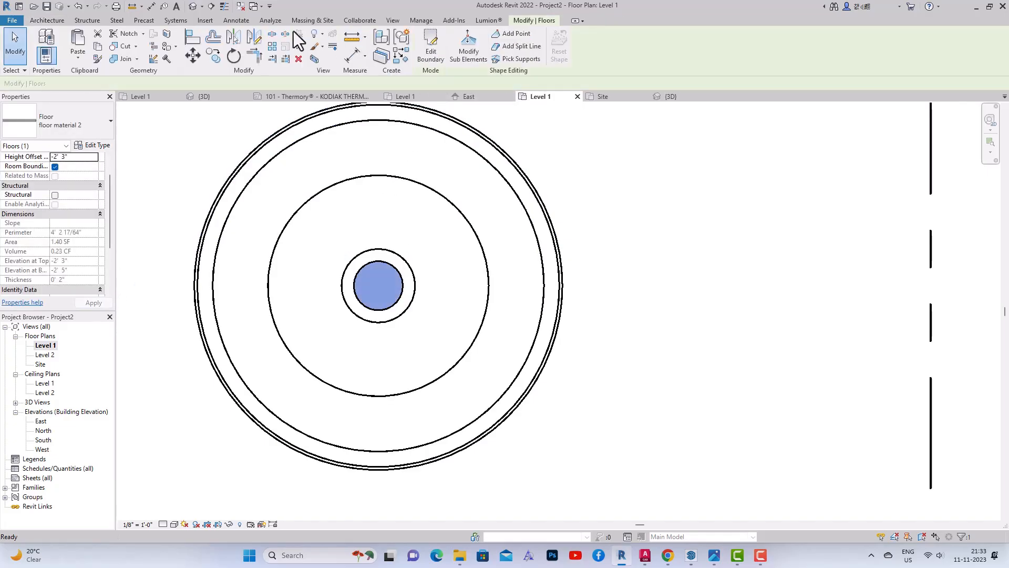
click(194, 7)
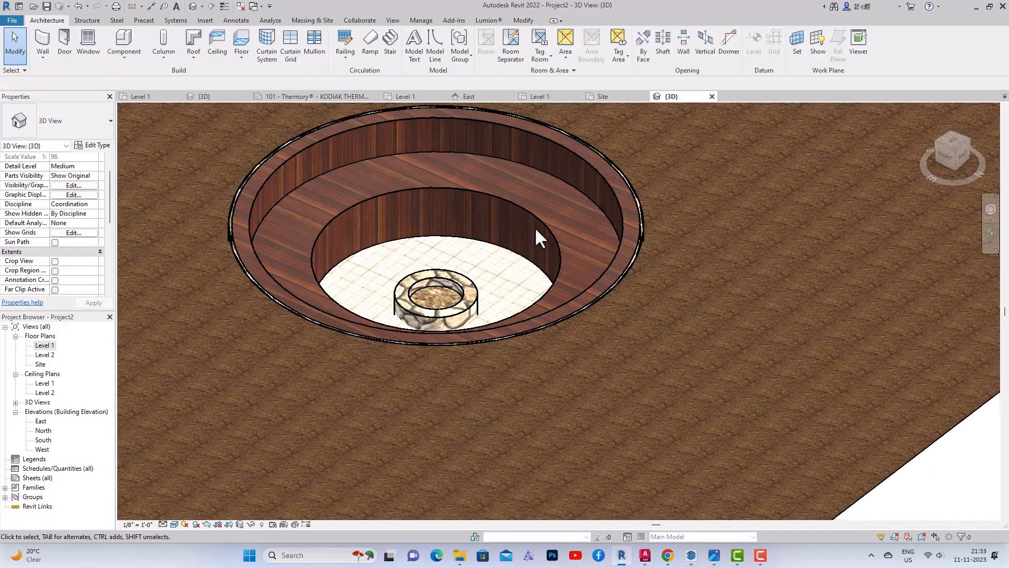
scroll(453, 415, down, 5)
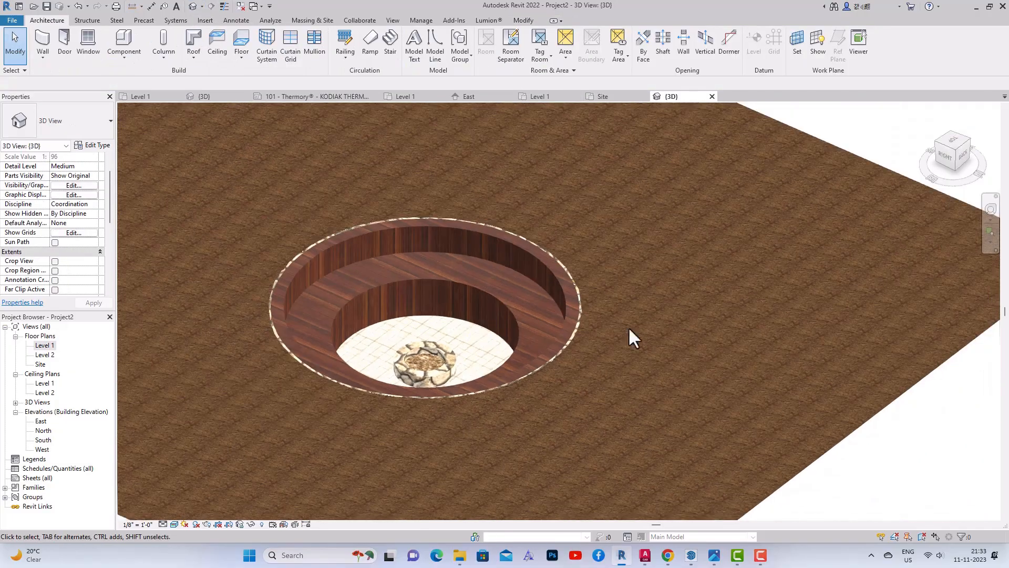
scroll(620, 234, down, 1)
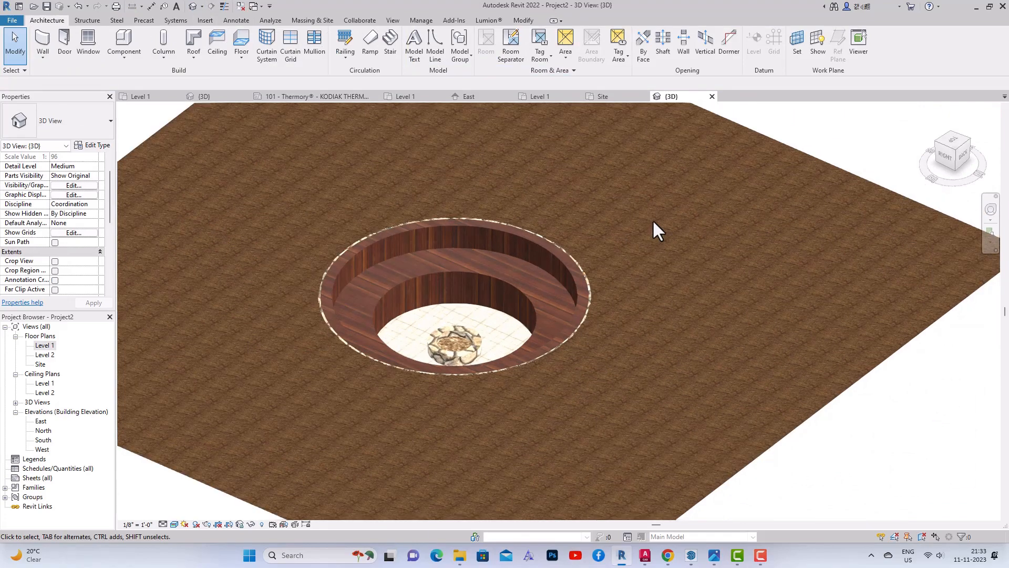
scroll(483, 324, up, 4)
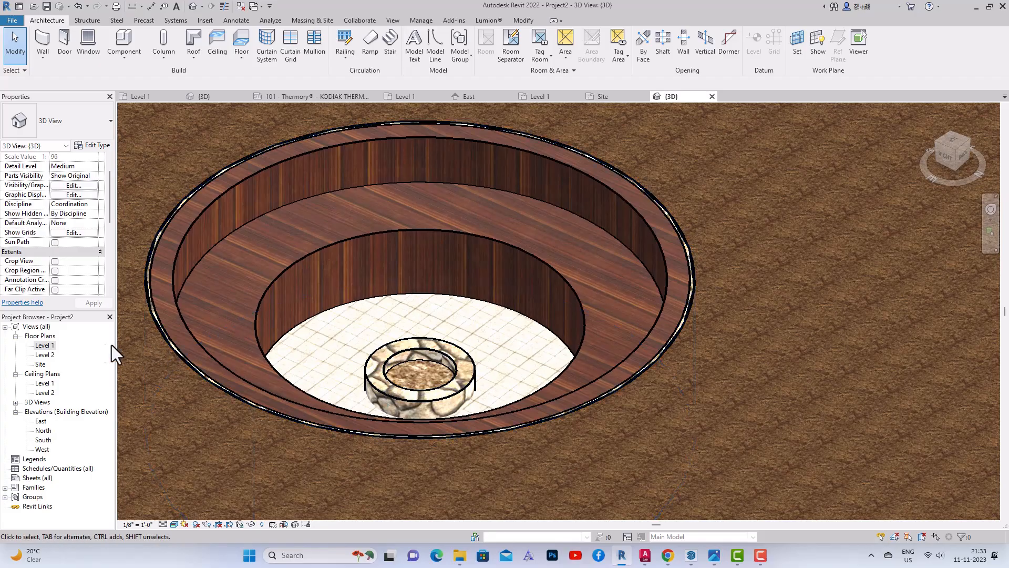
Step: Examine the radii of the two ring circles in the Level 1 plan and the outer rim floor in 3D
double_click(52, 347)
scroll(507, 285, down, 3)
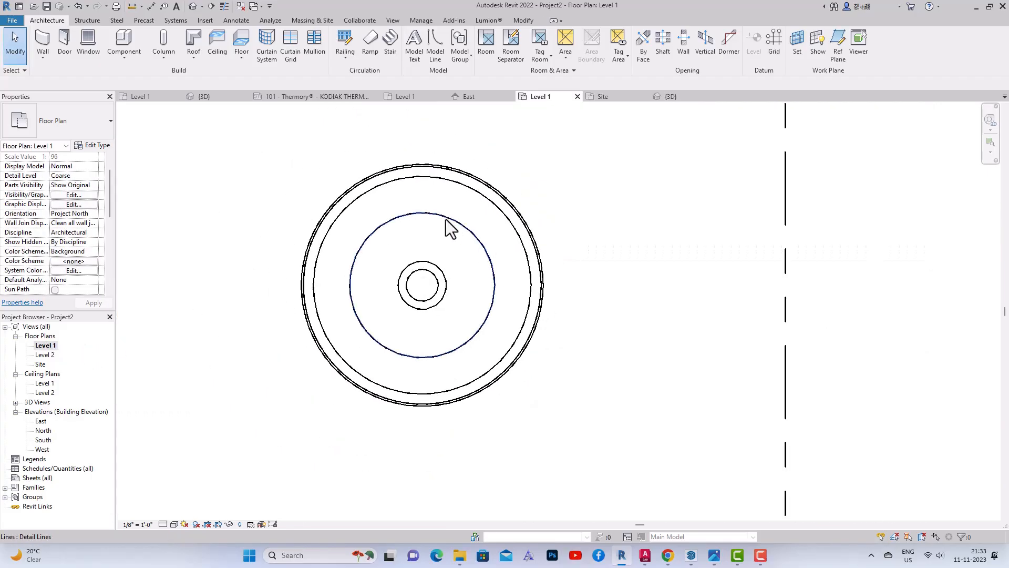
scroll(414, 176, up, 2)
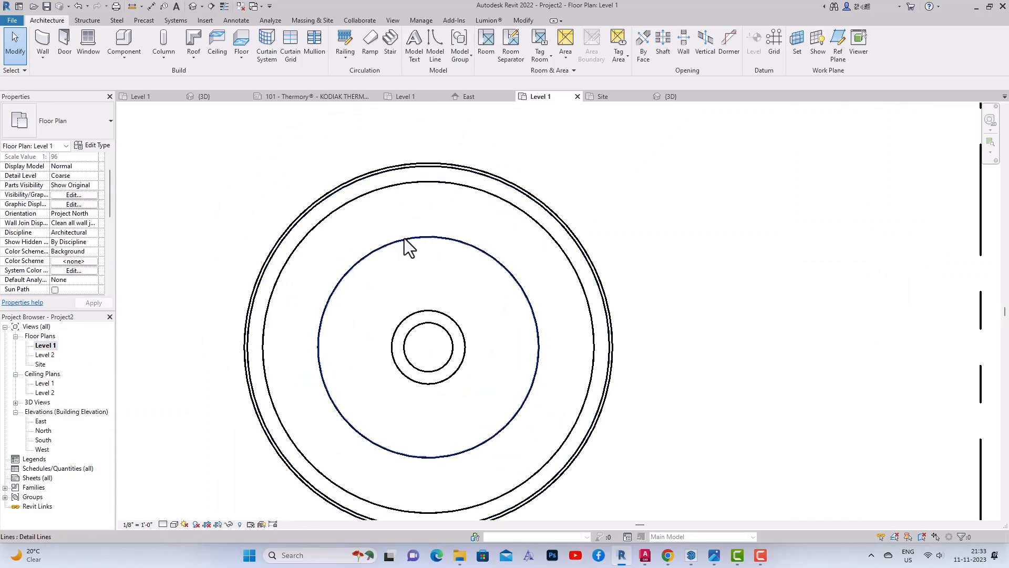
click(404, 187)
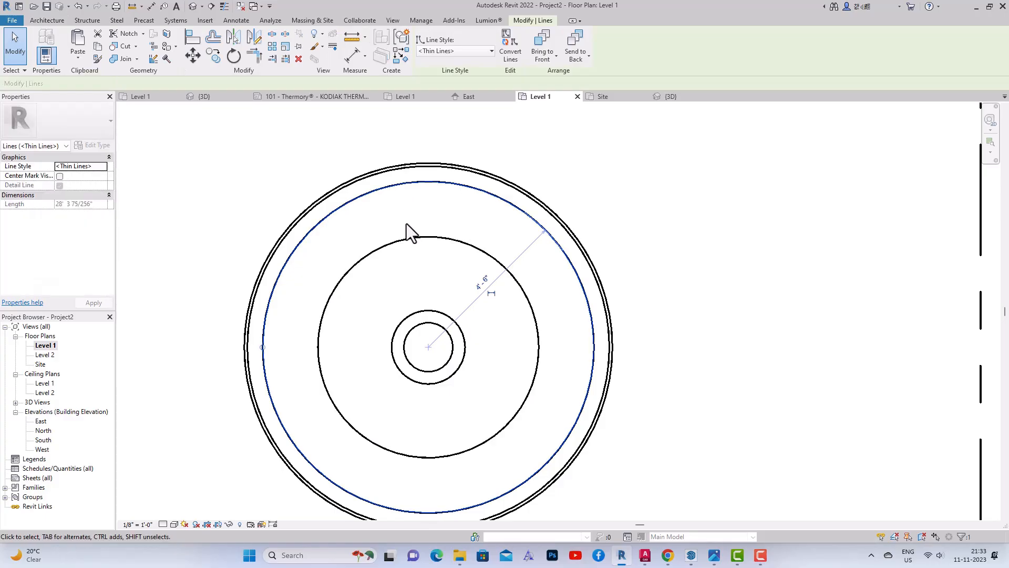
key(Escape)
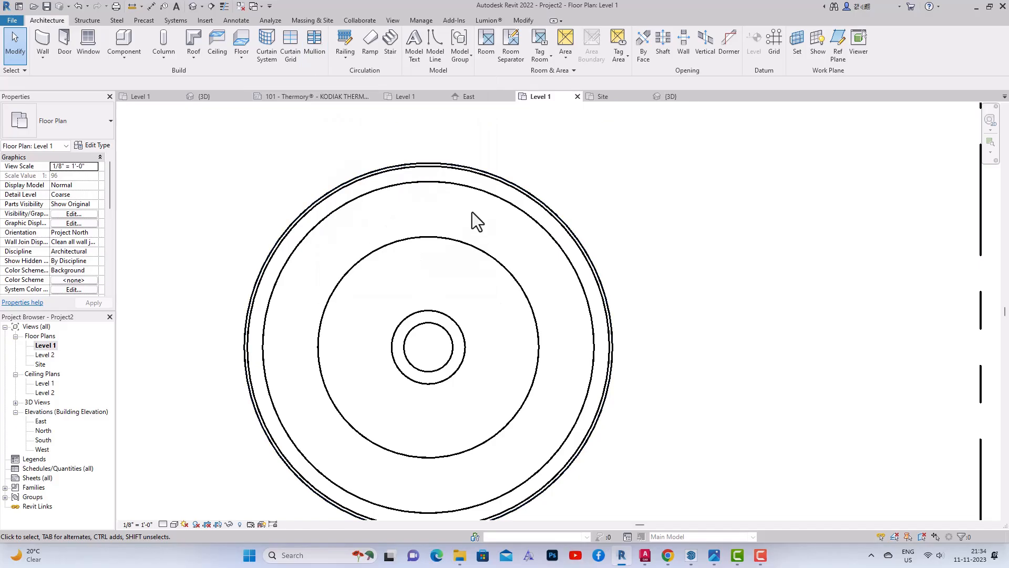
click(477, 253)
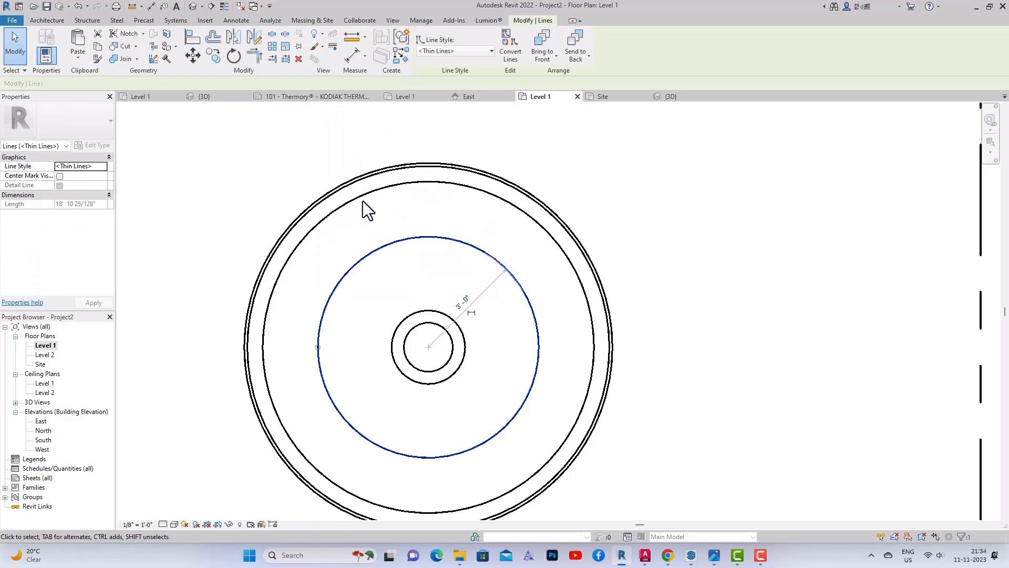
click(307, 166)
scroll(307, 166, down, 1)
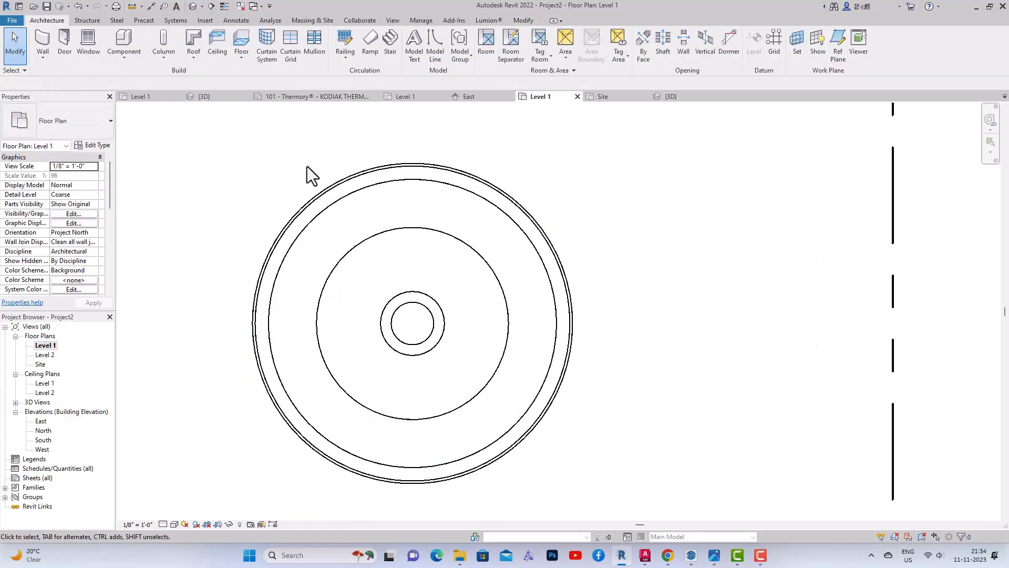
scroll(307, 166, down, 4)
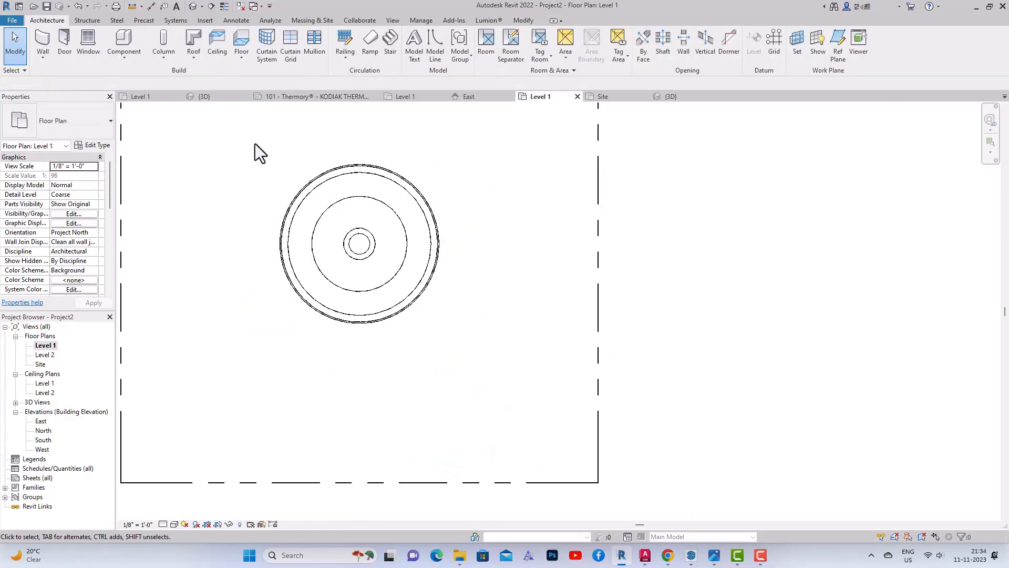
click(193, 6)
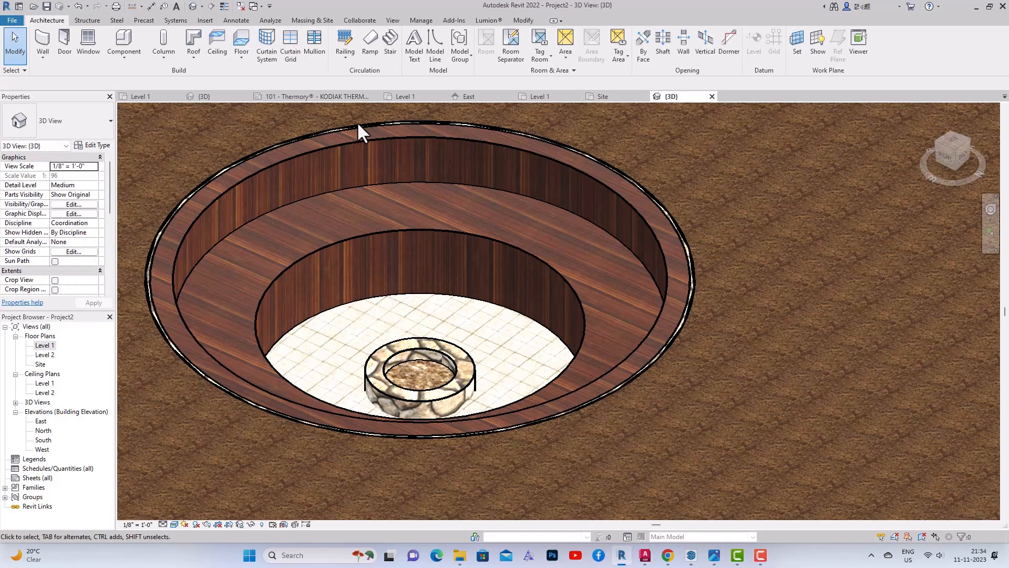
click(402, 138)
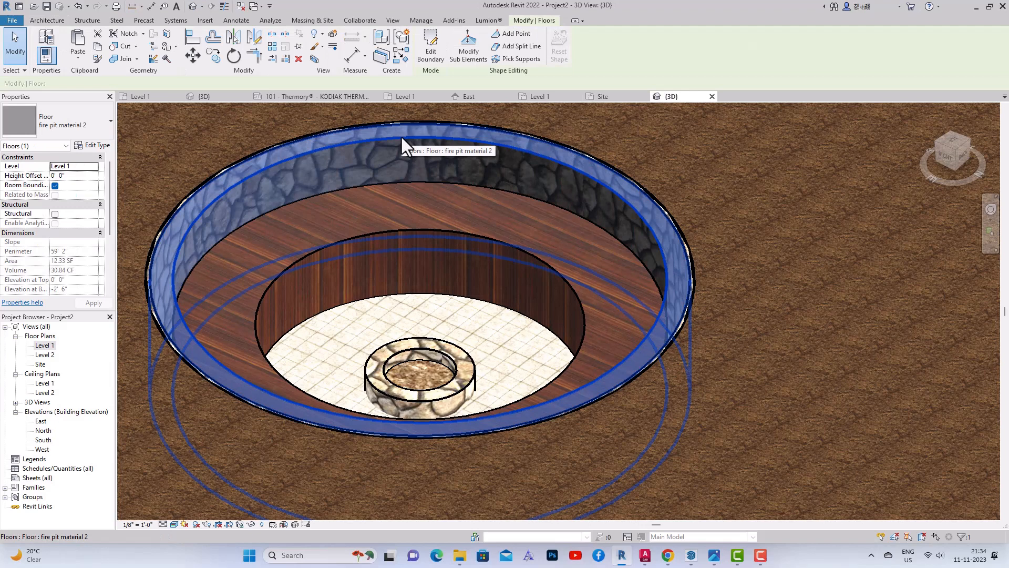
Step: Start a sketched stair run in the Level 1 plan and draw a horizontal 2' riser line just inside the inner ring's upper edge
double_click(44, 346)
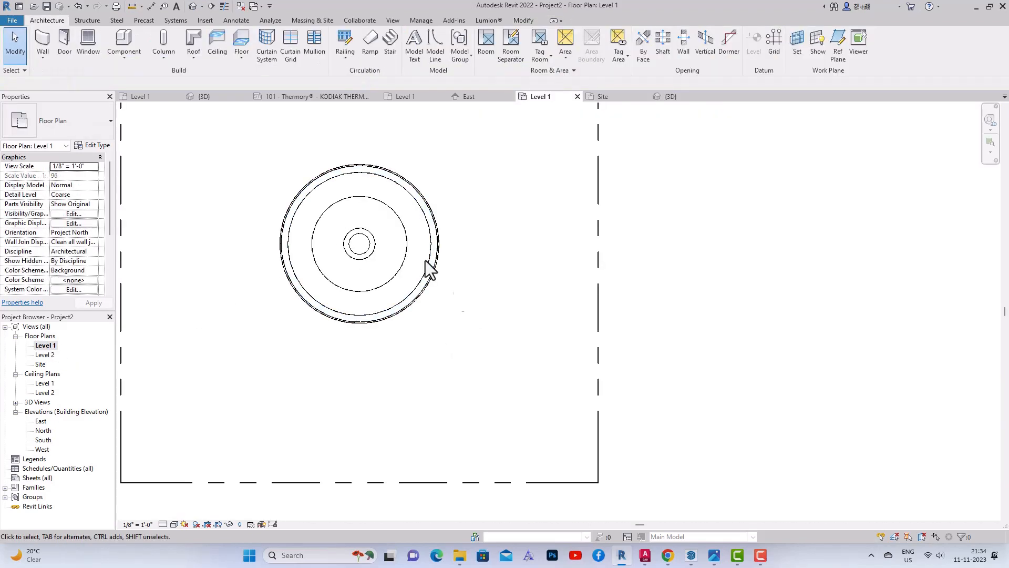
scroll(308, 202, up, 2)
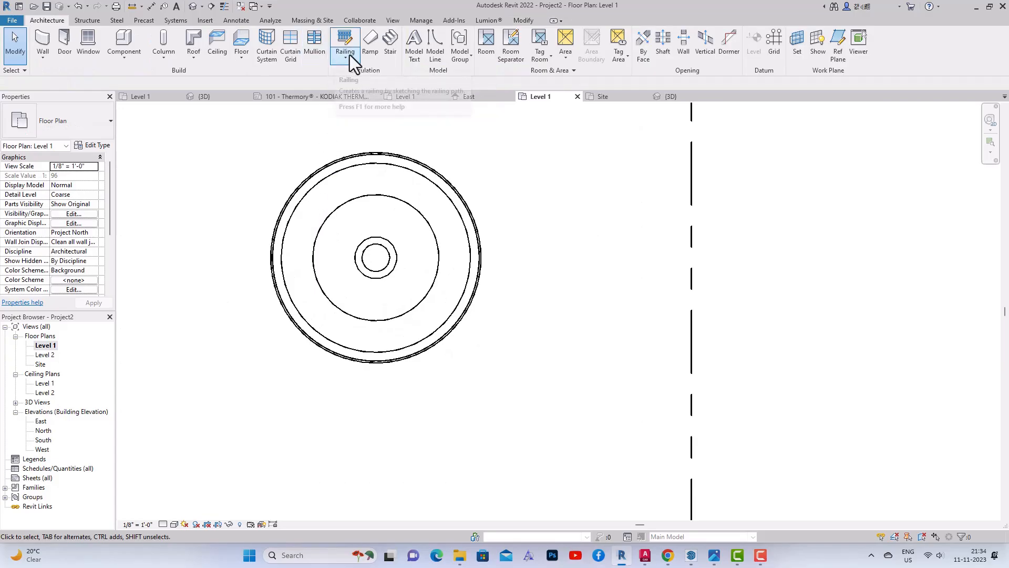
click(389, 41)
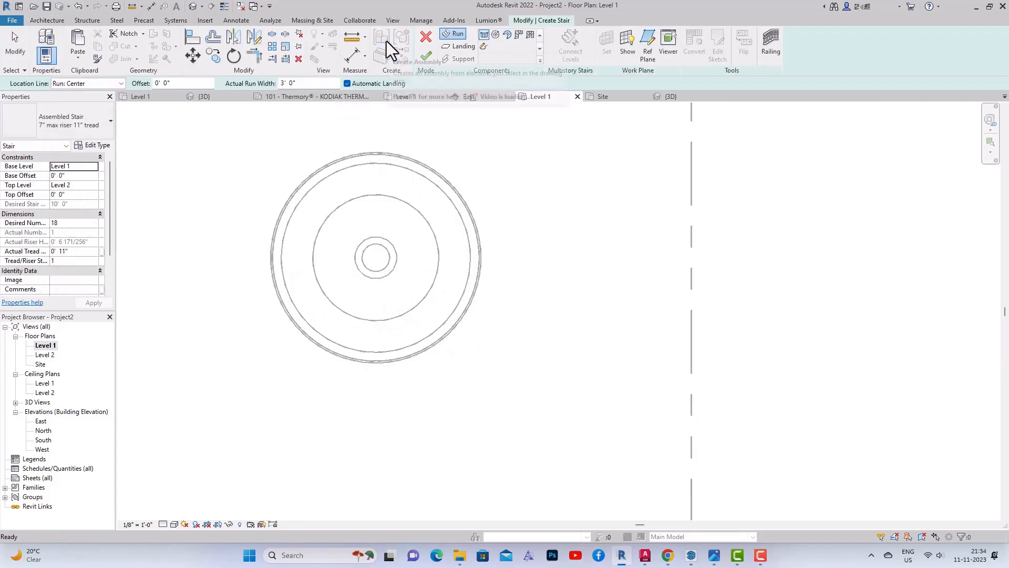
click(483, 47)
click(457, 47)
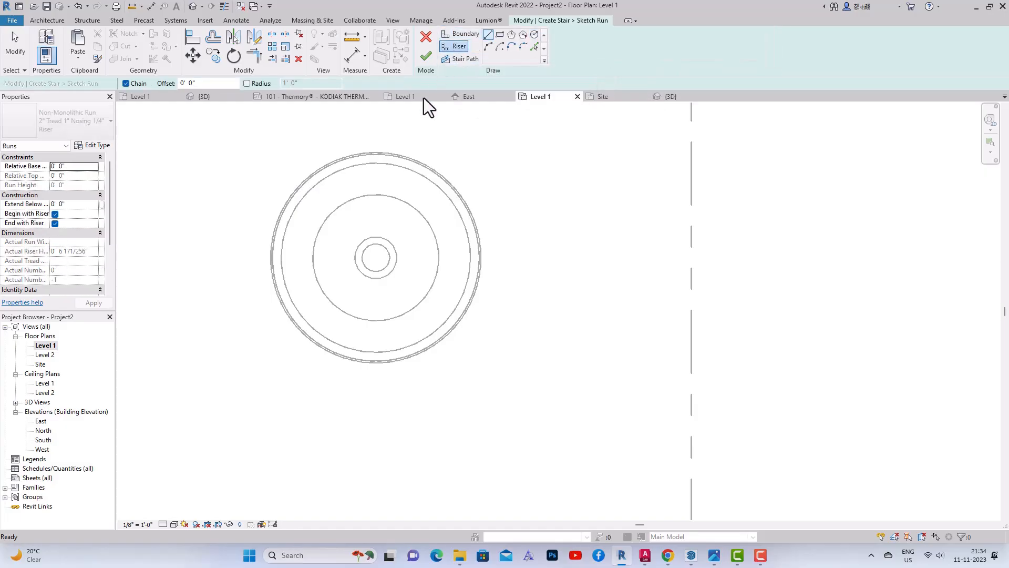
scroll(367, 200, up, 3)
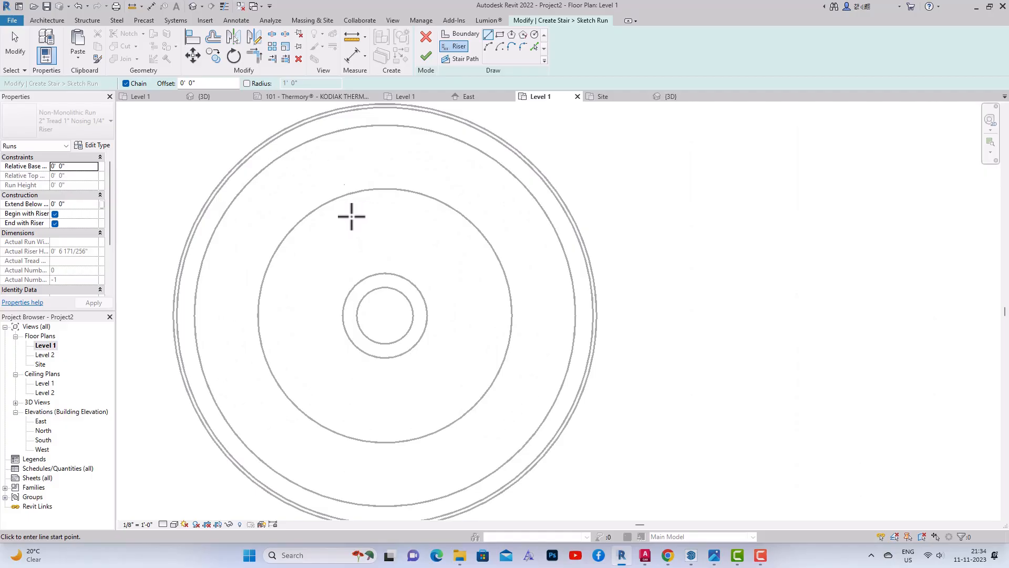
click(352, 216)
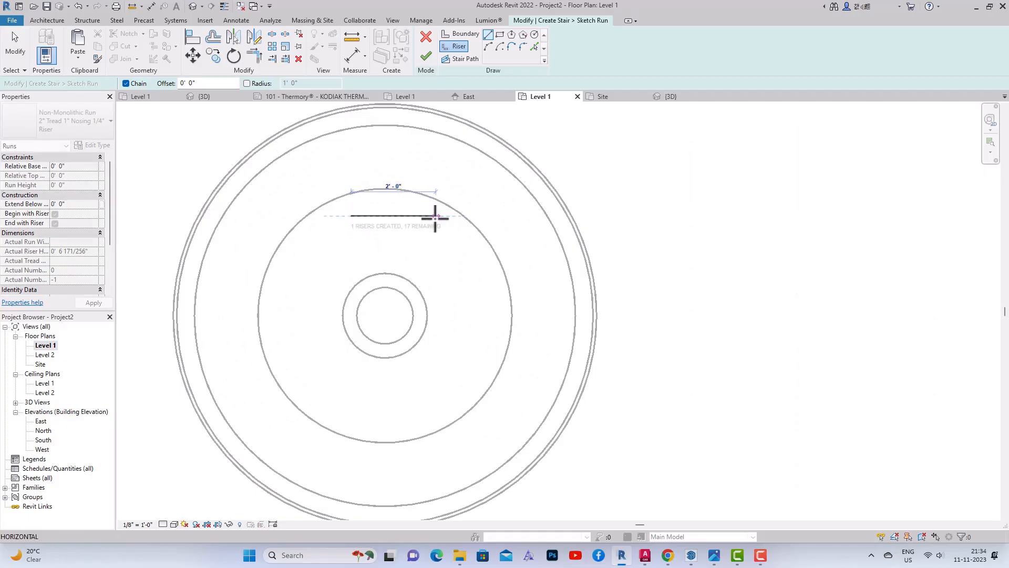
click(436, 216)
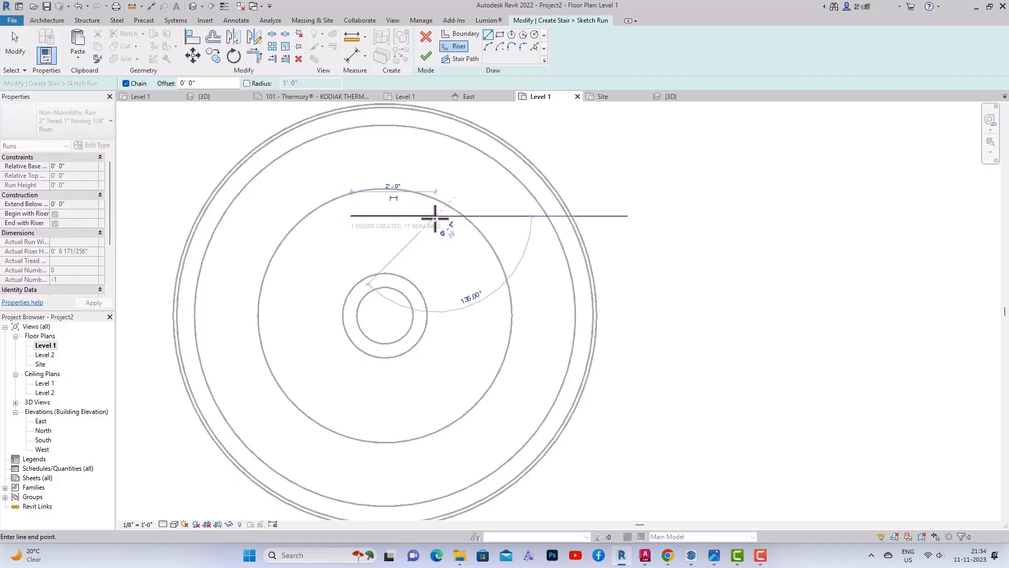
Step: Offset copies of the riser line outward at 11" spacing until four risers reach past the pit's outer rim
click(212, 38)
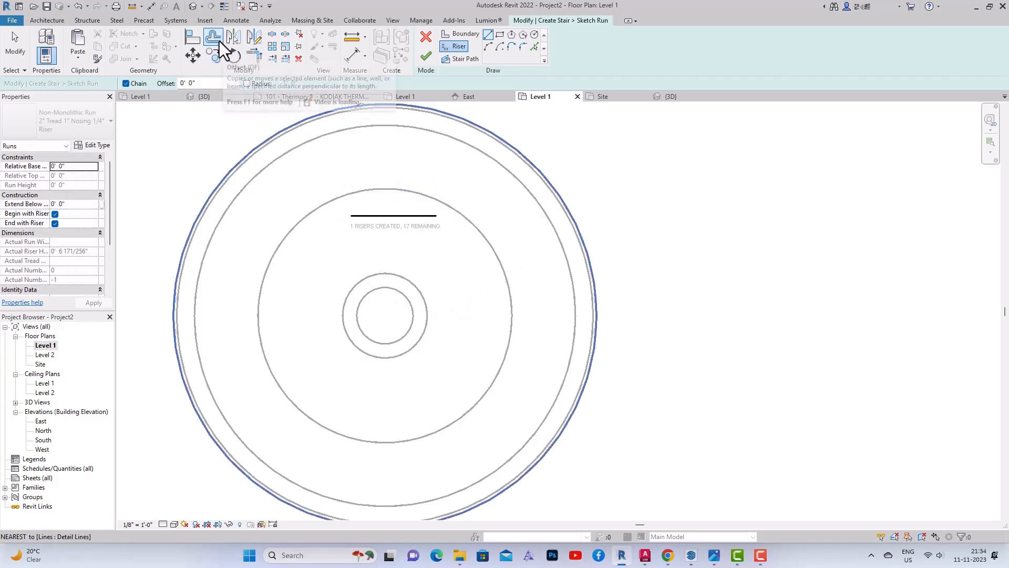
drag(260, 84, 219, 85)
text(11)
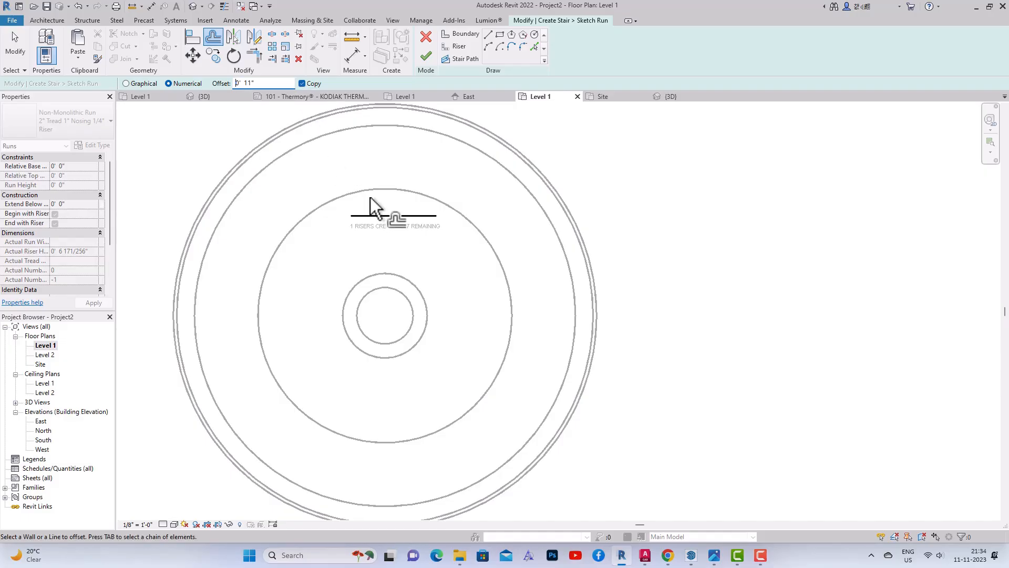
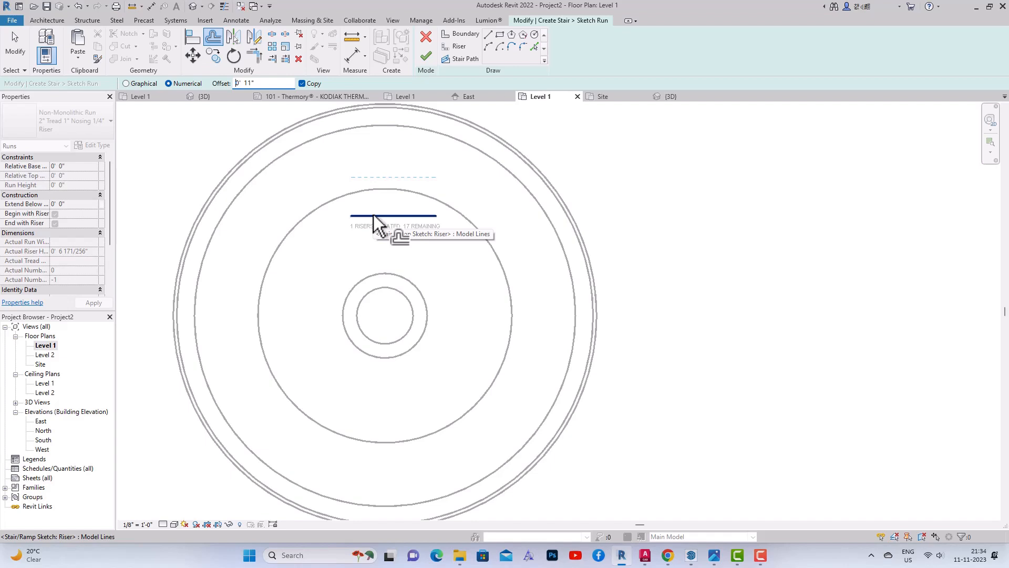
click(374, 214)
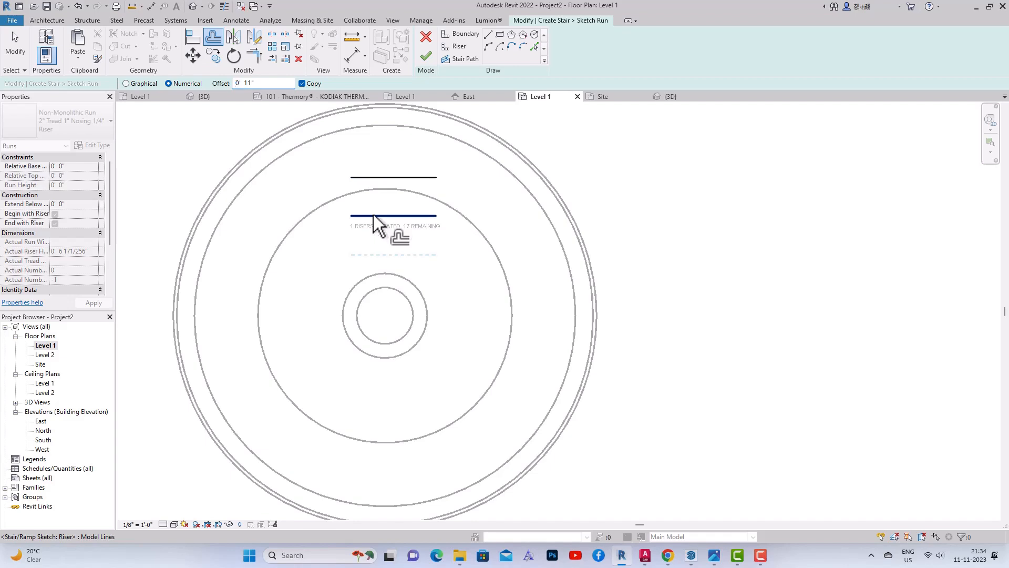
click(383, 175)
scroll(379, 219, down, 2)
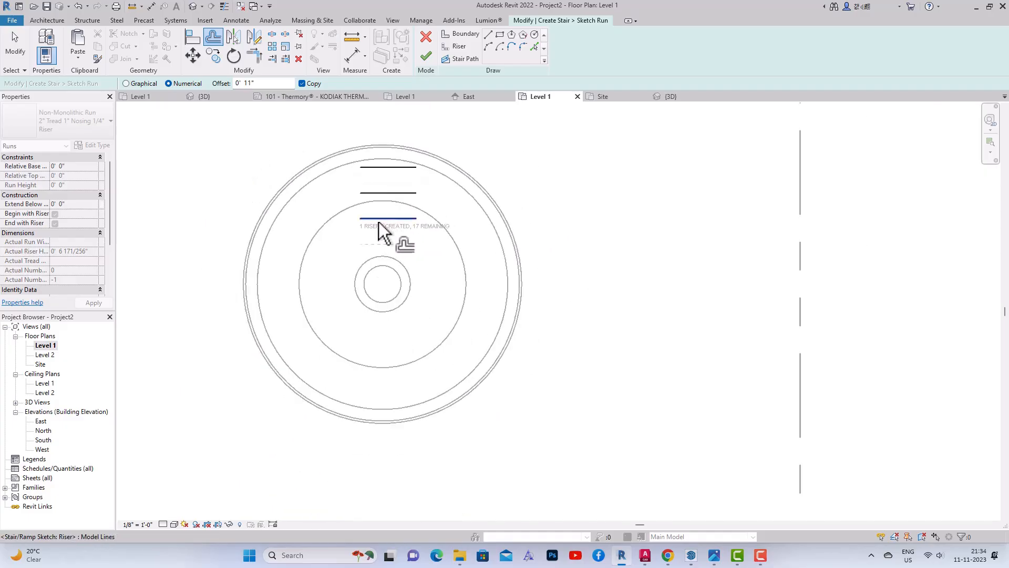
scroll(383, 169, up, 1)
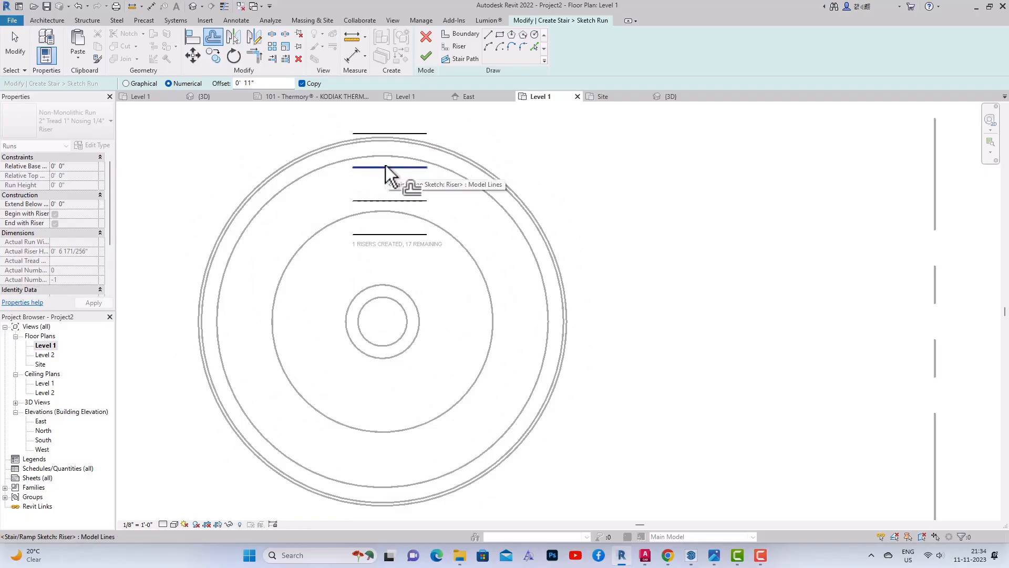
click(386, 167)
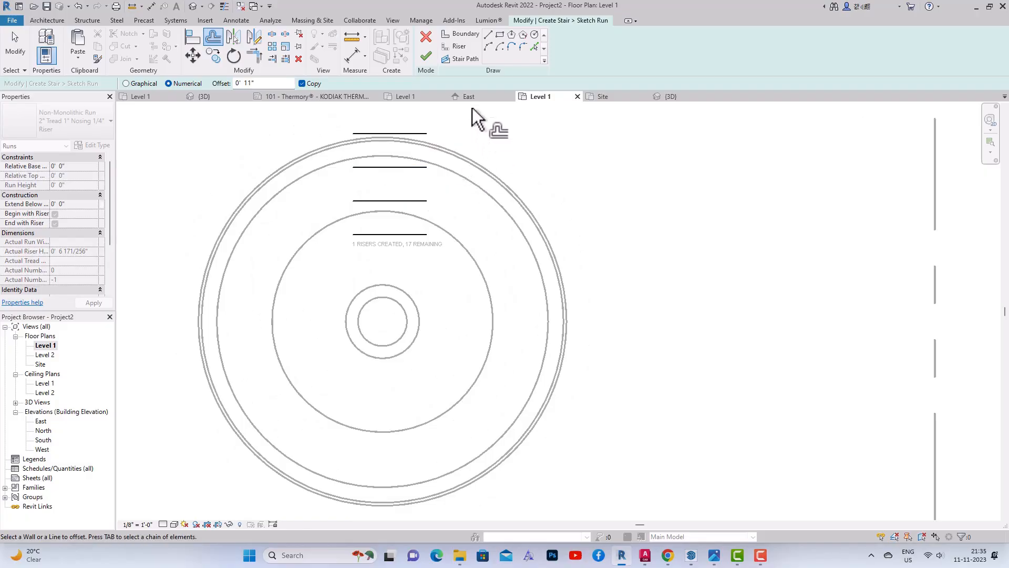
Step: Draw the two stair boundary lines along both ends of the four risers
click(459, 34)
click(352, 133)
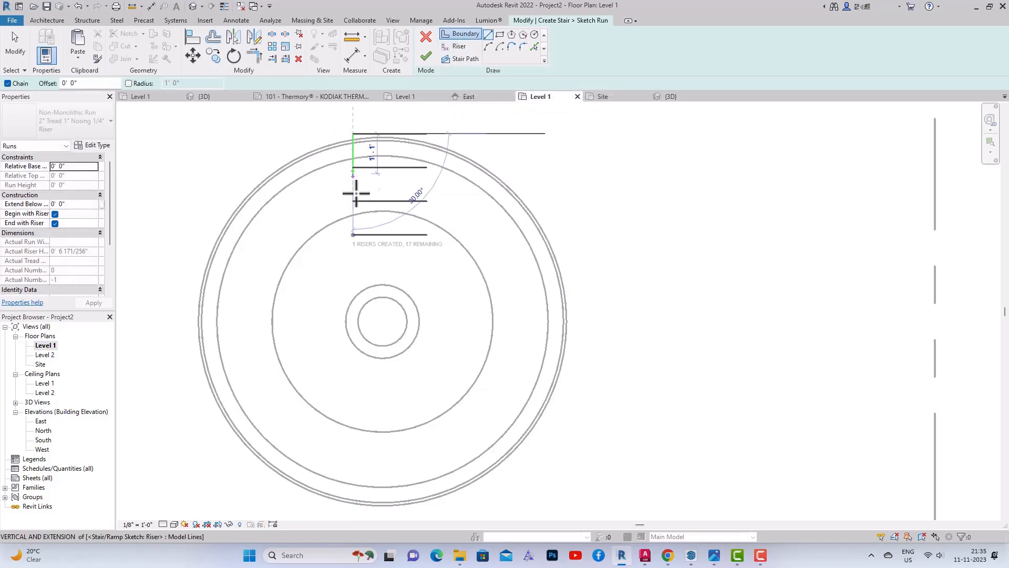
click(353, 234)
key(Escape)
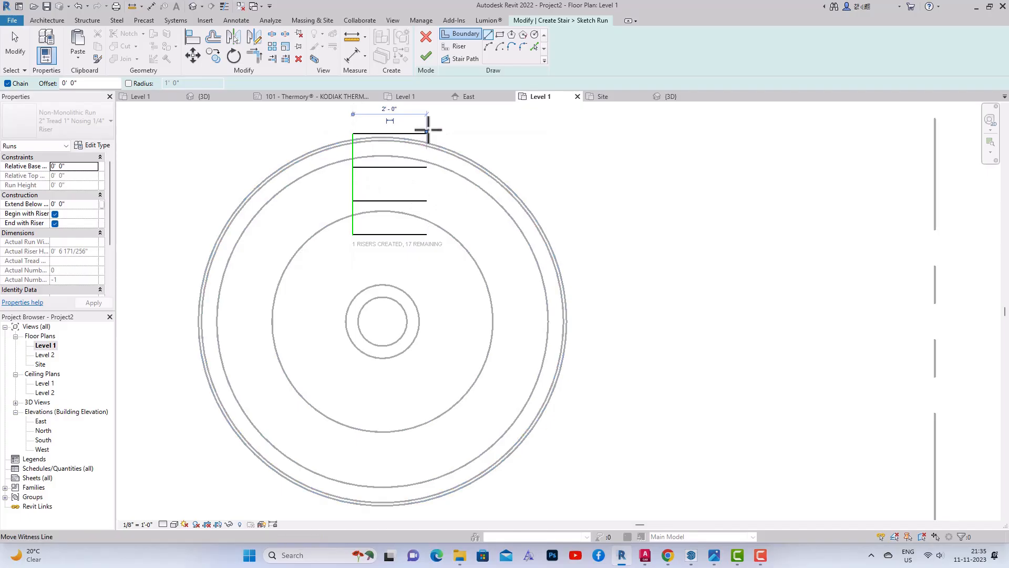
click(427, 234)
click(427, 134)
key(Escape)
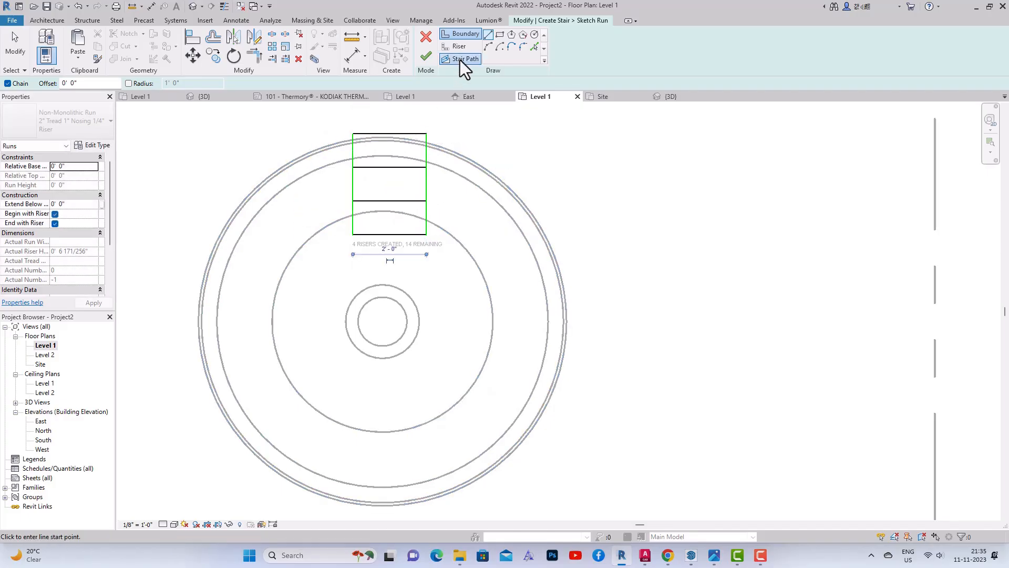
Step: Draw the stair path through the riser midpoints from the innermost to the outermost riser, and finish the run and the stair
click(460, 60)
click(389, 235)
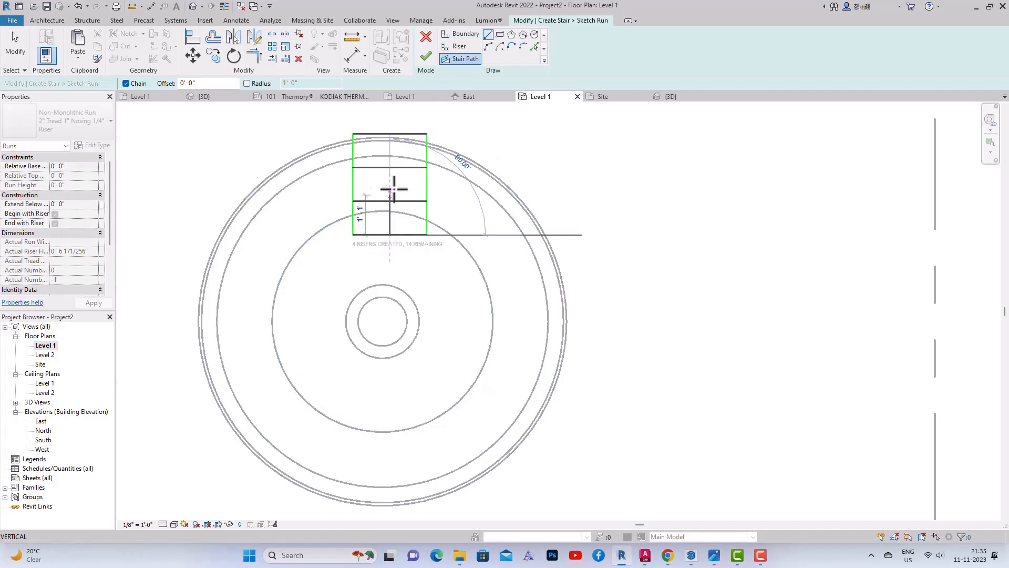
click(389, 134)
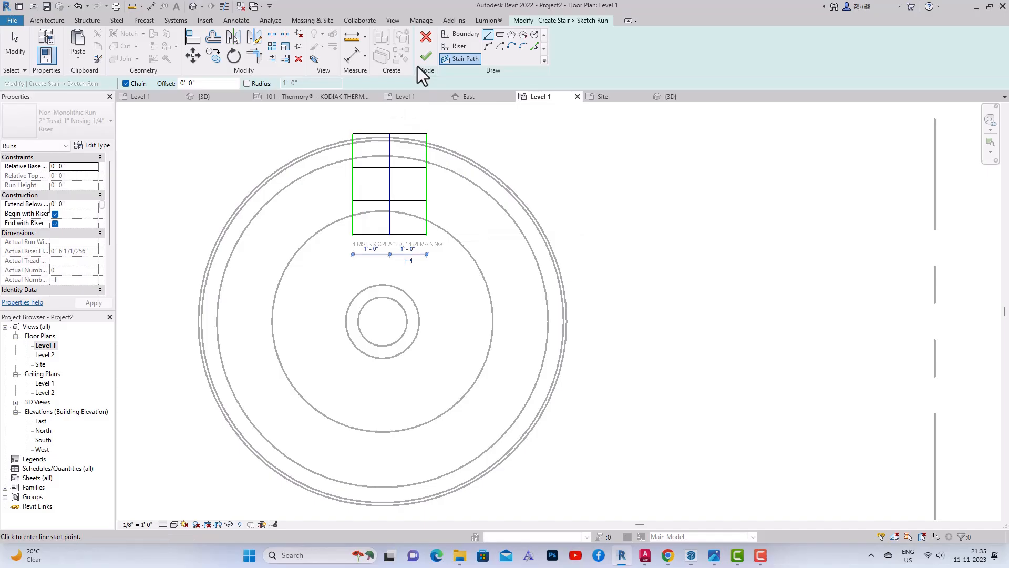
click(426, 55)
click(425, 57)
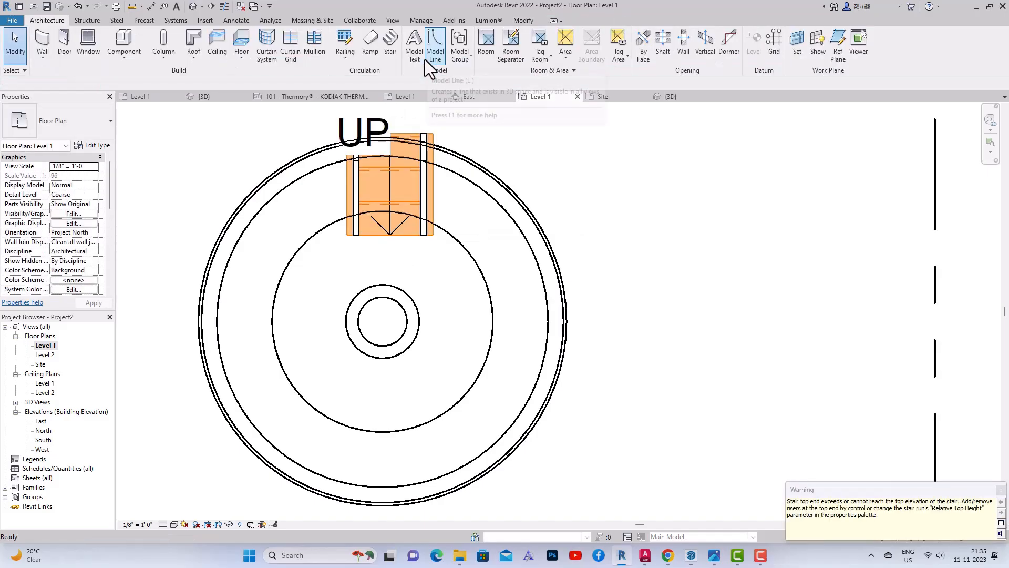
click(614, 212)
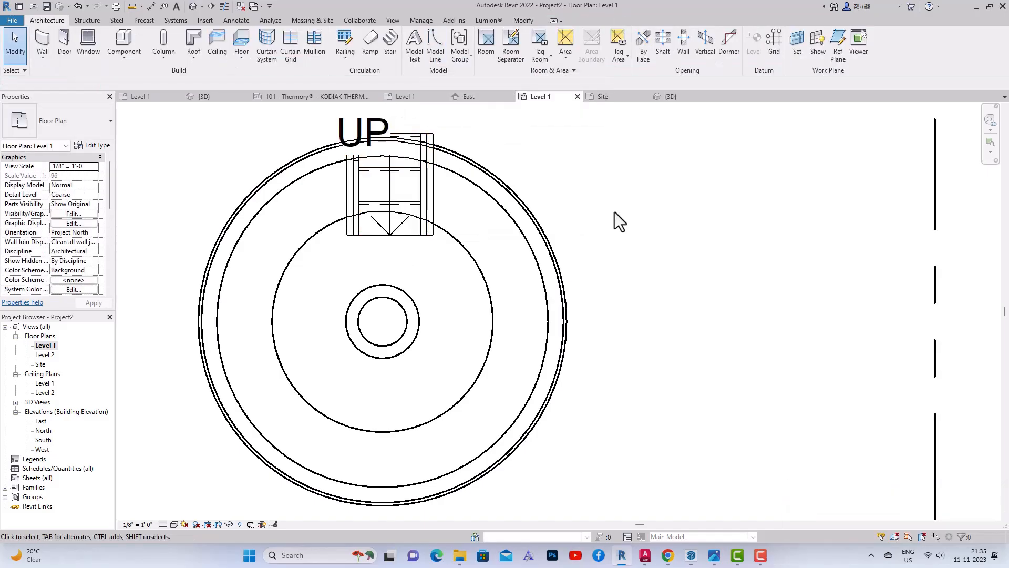
Step: Check the stair in 3D and flip its up direction in the Level 1 plan so it climbs outward from the pit
click(193, 7)
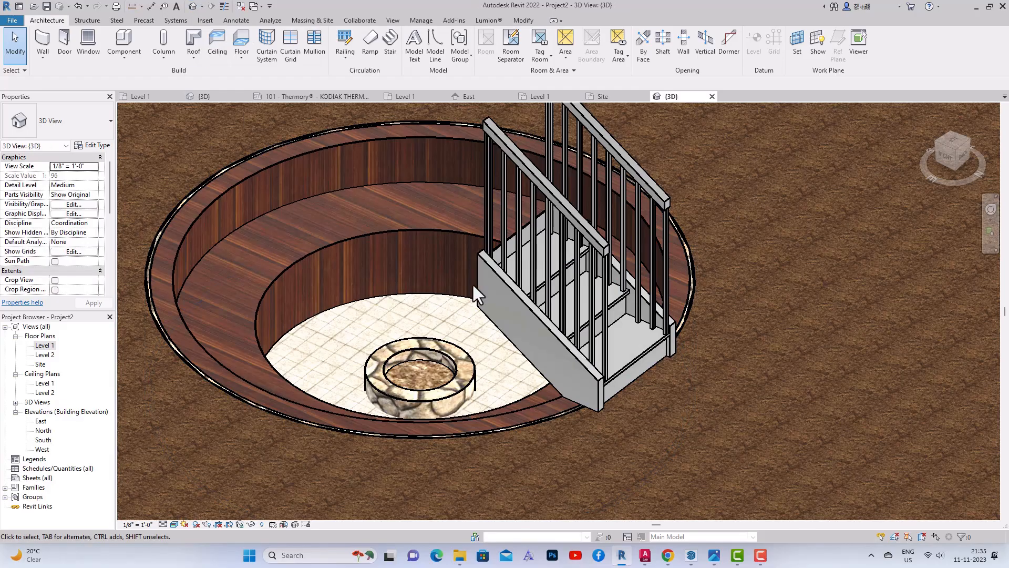
double_click(42, 344)
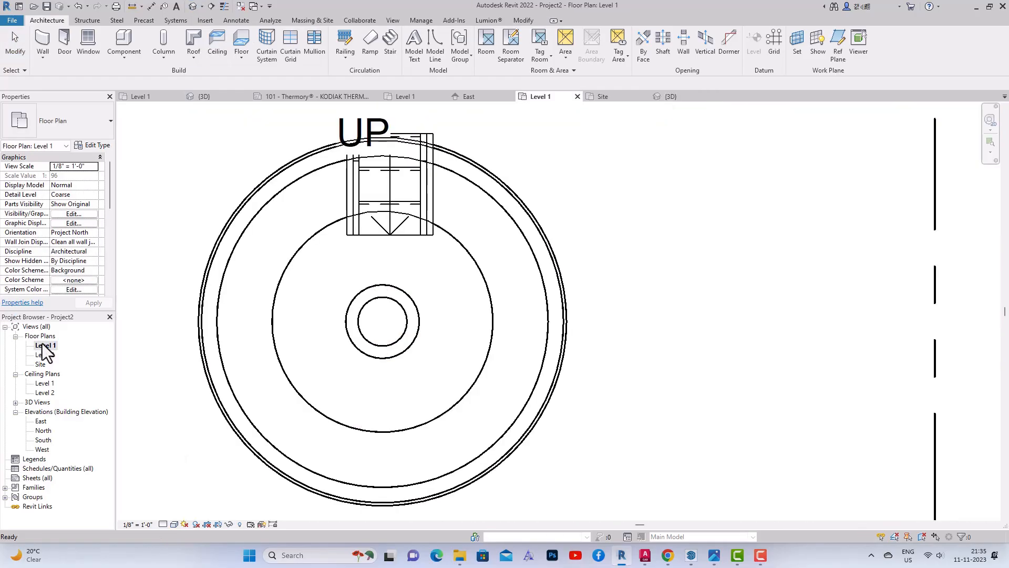
click(396, 237)
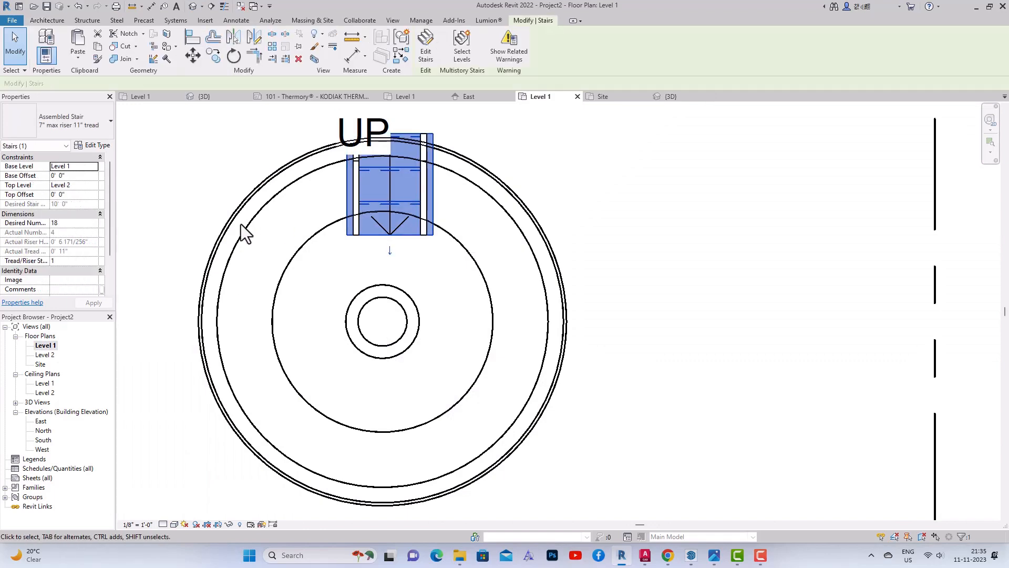
click(389, 251)
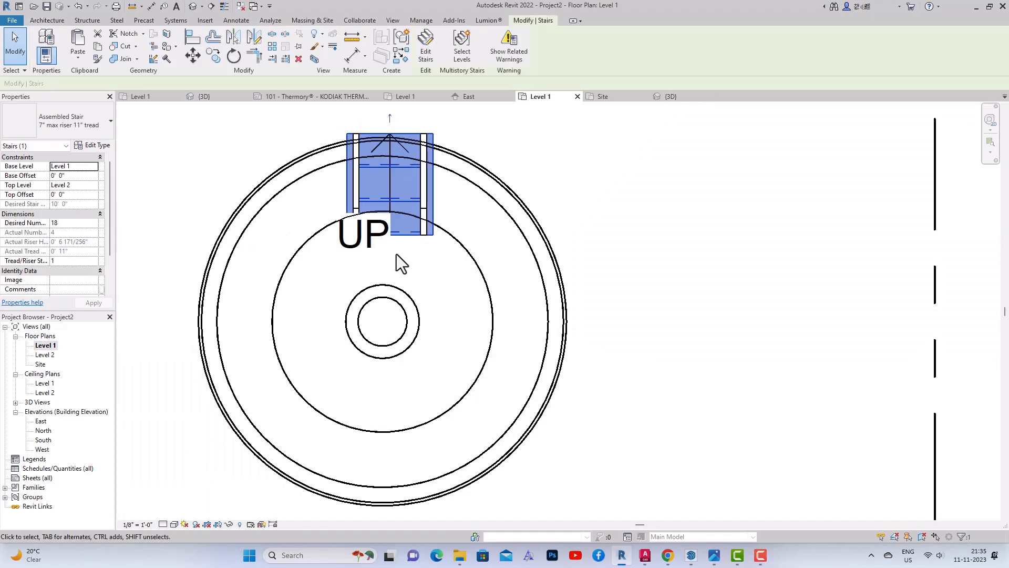
click(406, 256)
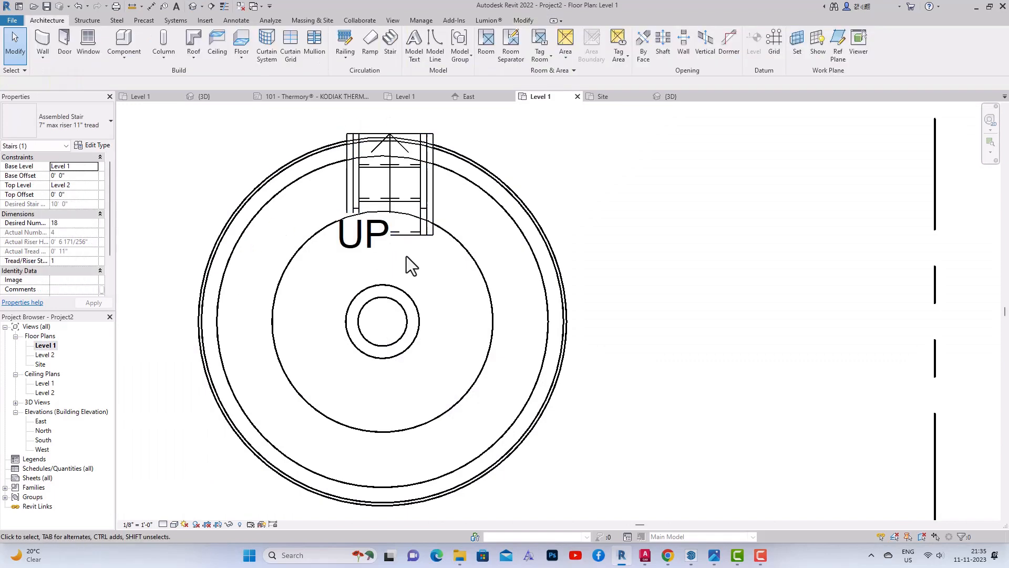
Step: Set the stair's base offset to -2' 6" and apply it
click(416, 229)
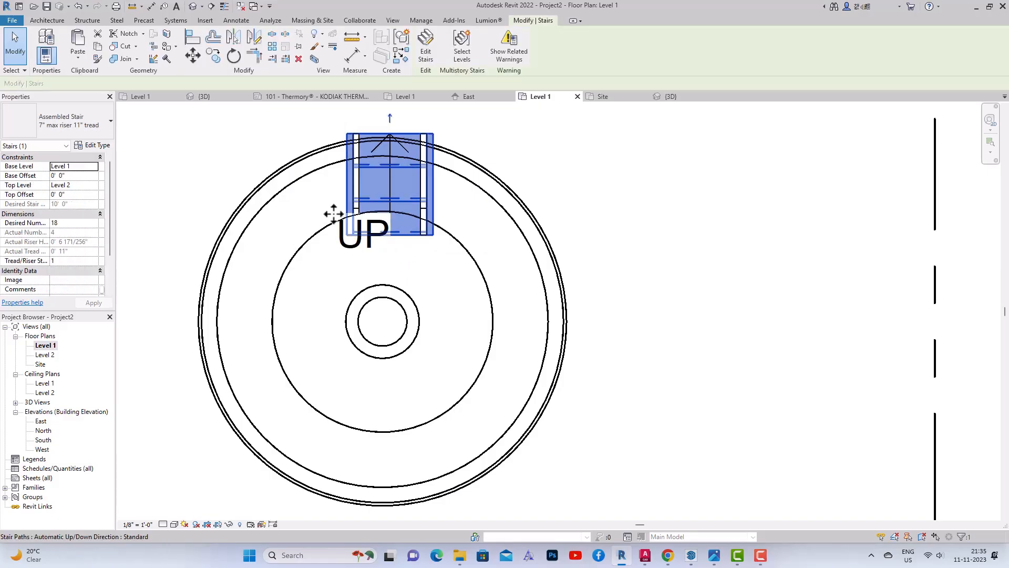
click(86, 175)
text(-2'  6)
click(97, 302)
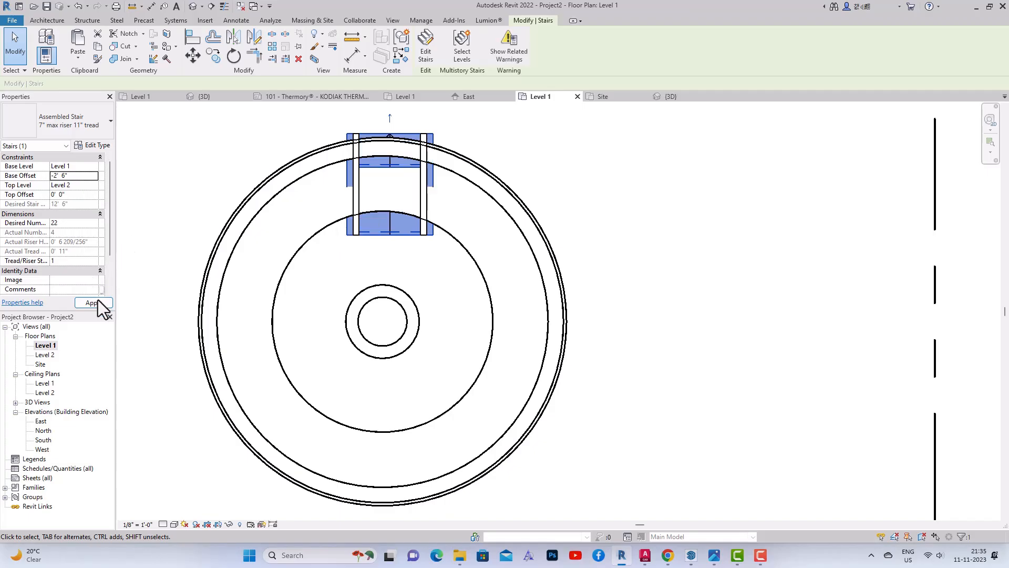
click(184, 226)
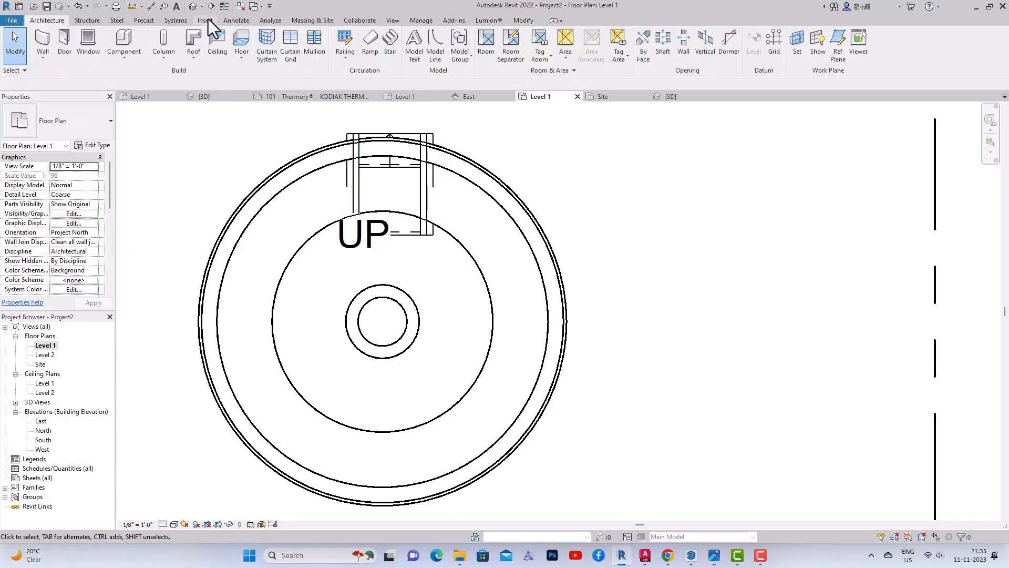
Step: Delete both railings from the stair in the 3D view
click(192, 6)
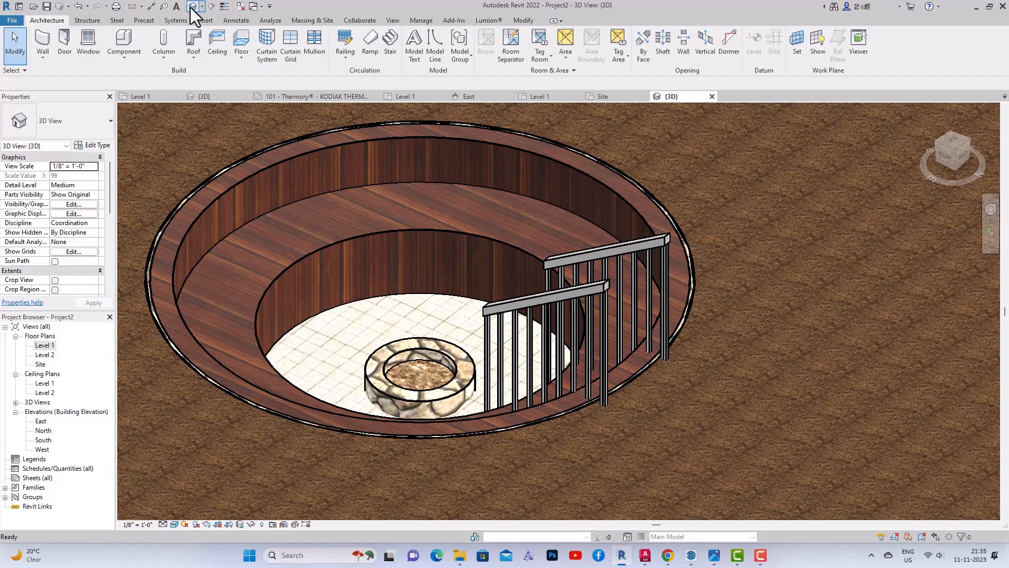
click(554, 296)
key(Delete)
click(578, 264)
key(Delete)
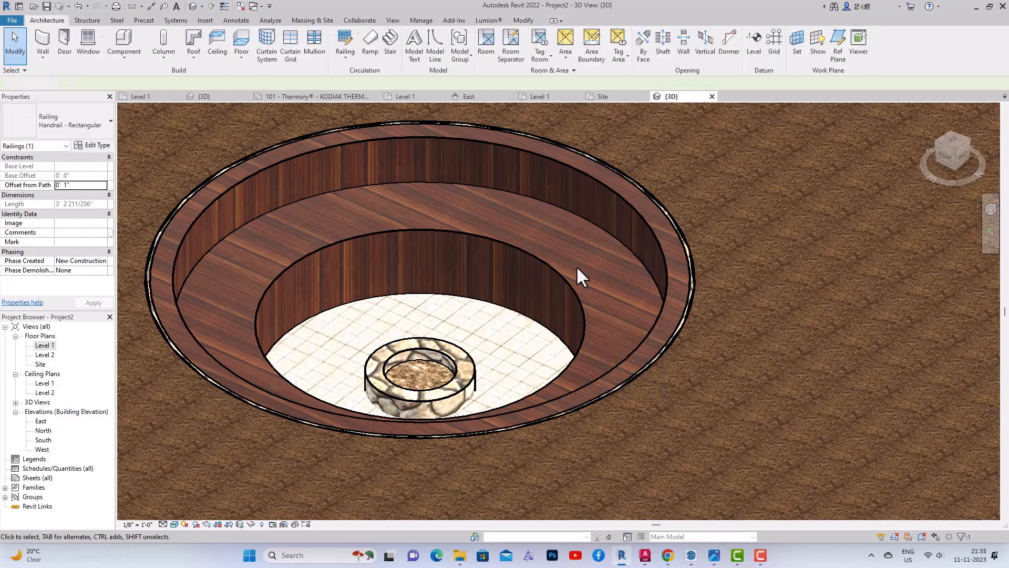
Step: In the Level 1 plan, edit the fire pit material 3 floor's boundary, drawing lines along both stair sides between its two circles
double_click(44, 345)
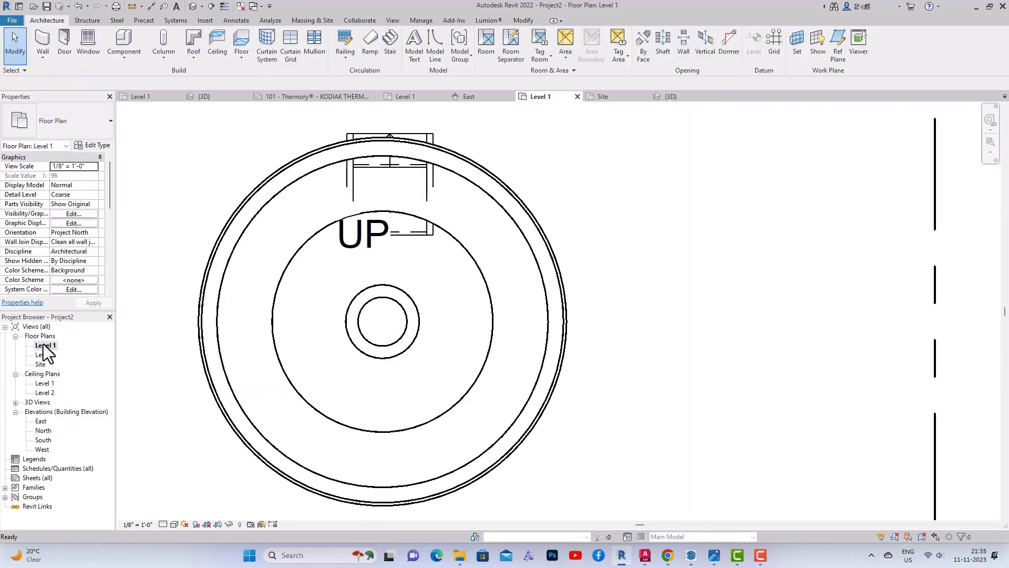
click(445, 232)
key(Escape)
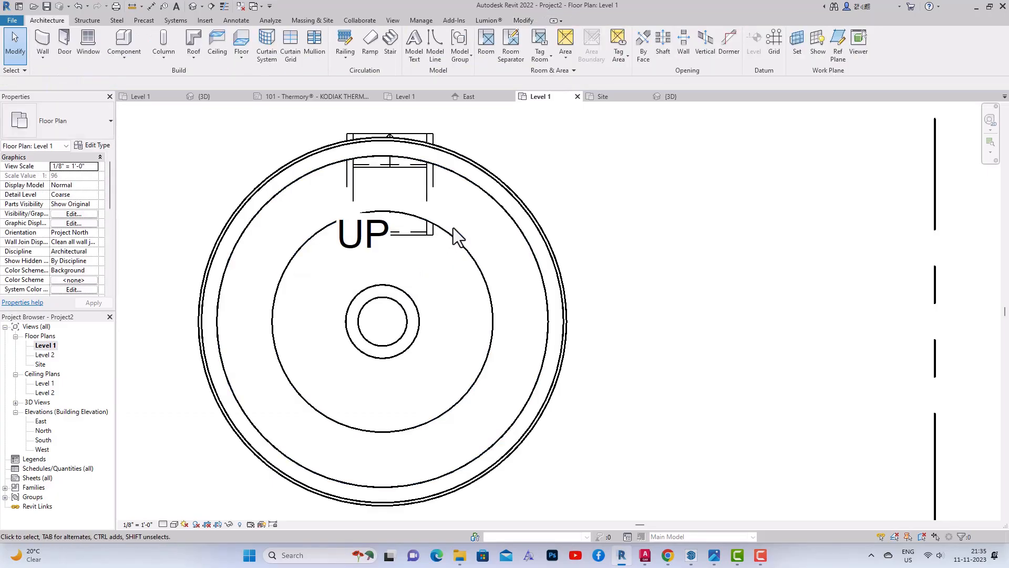
click(447, 241)
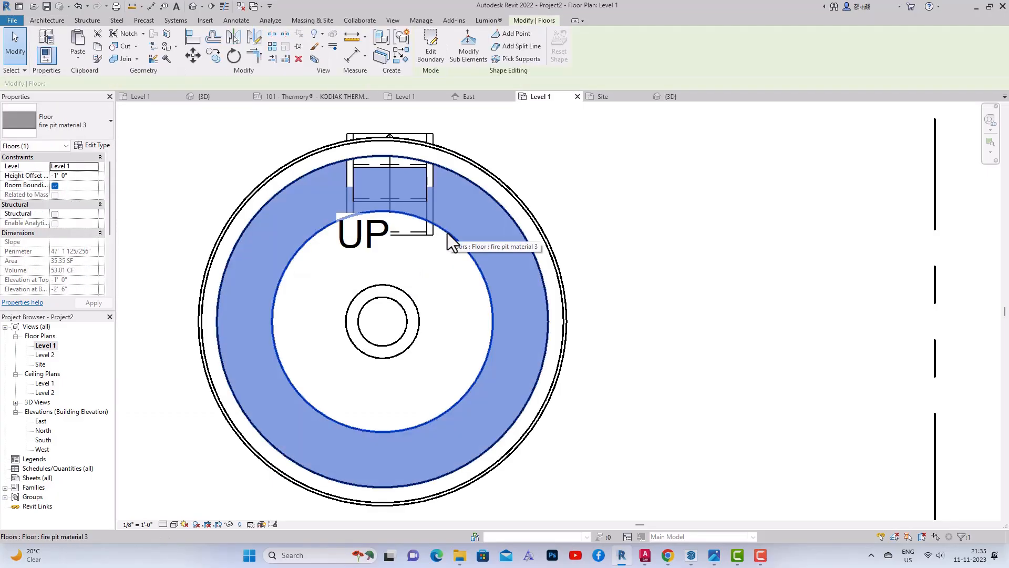
click(436, 57)
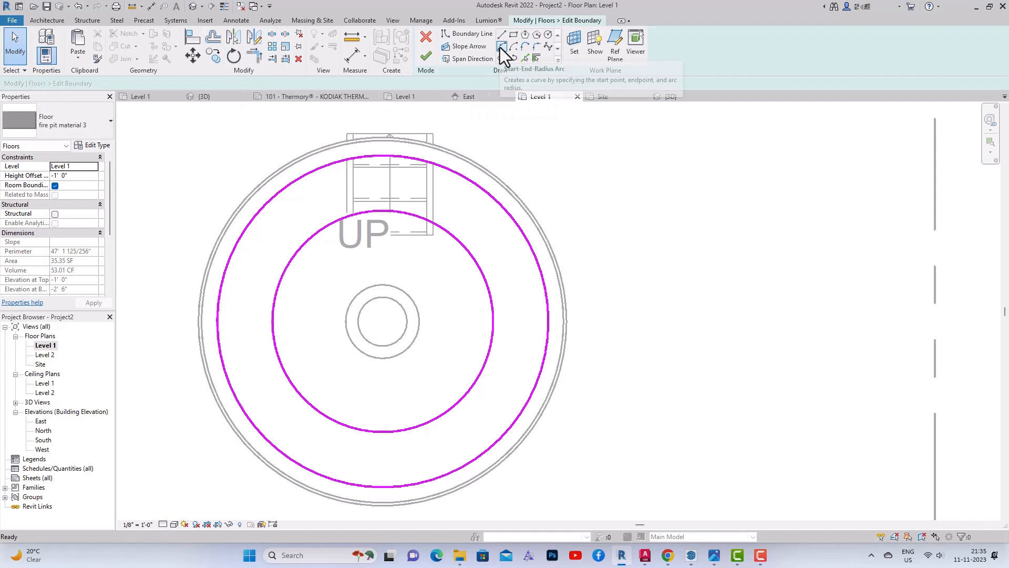
click(503, 39)
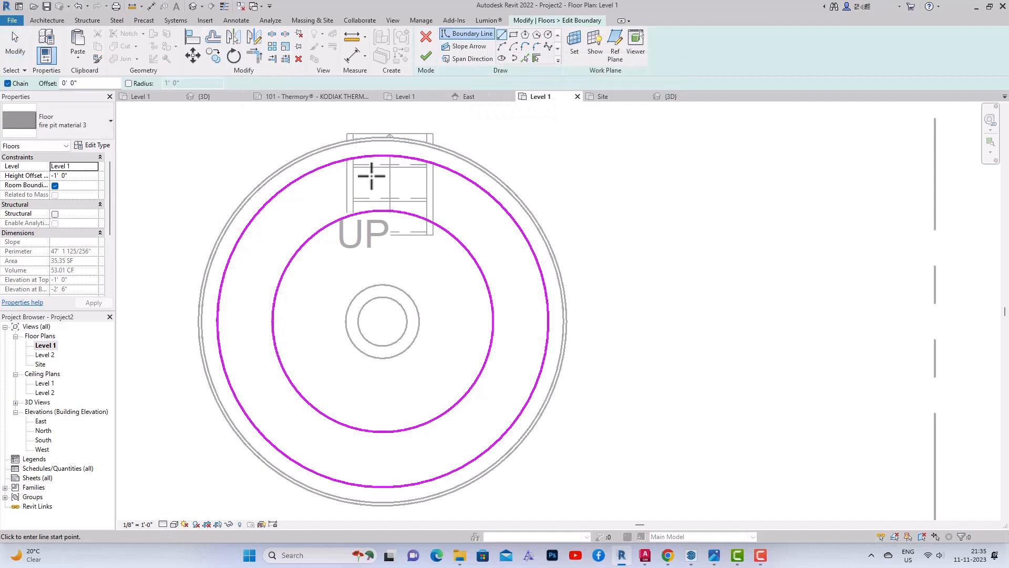
click(347, 215)
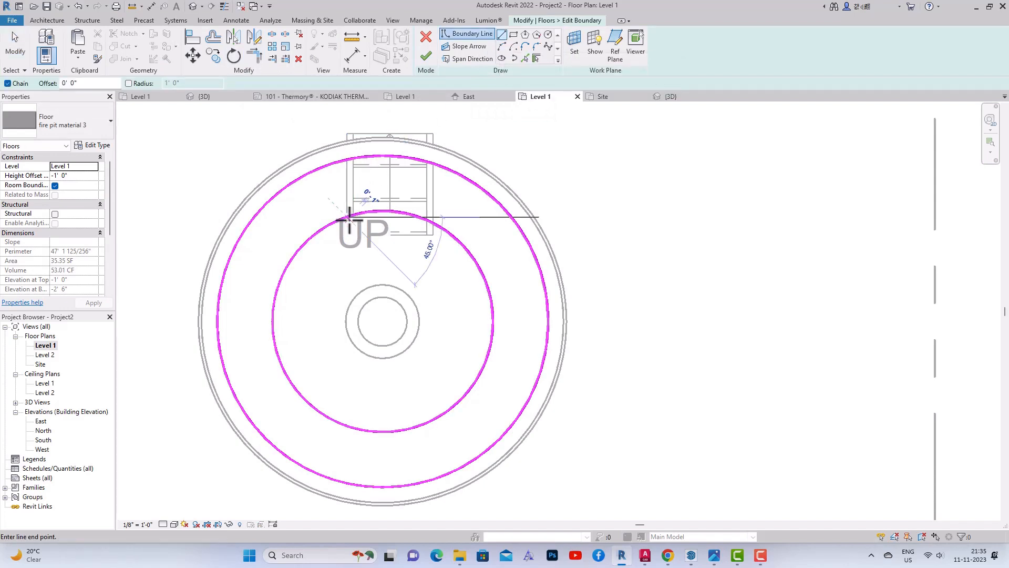
click(347, 159)
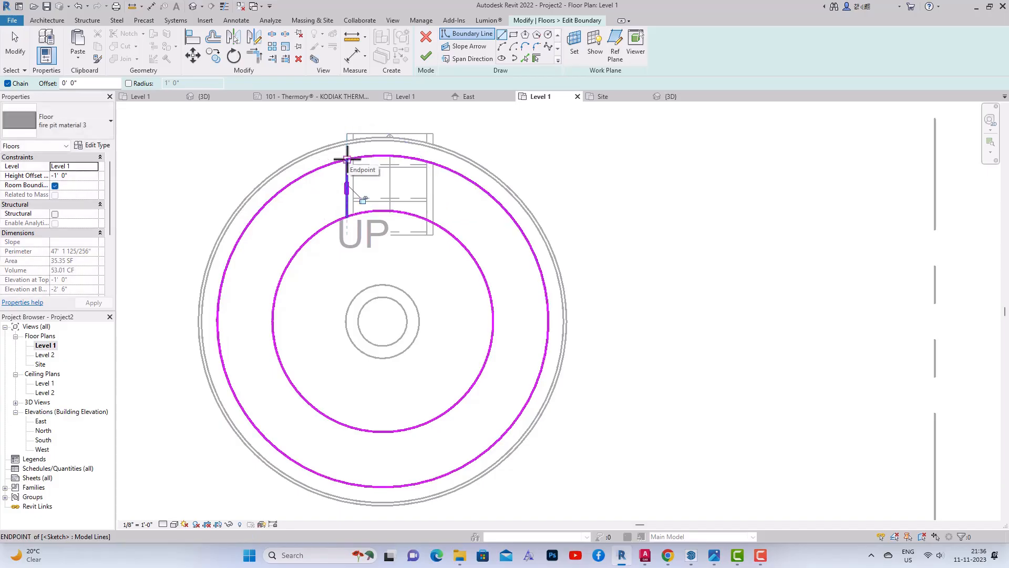
key(Escape)
click(433, 223)
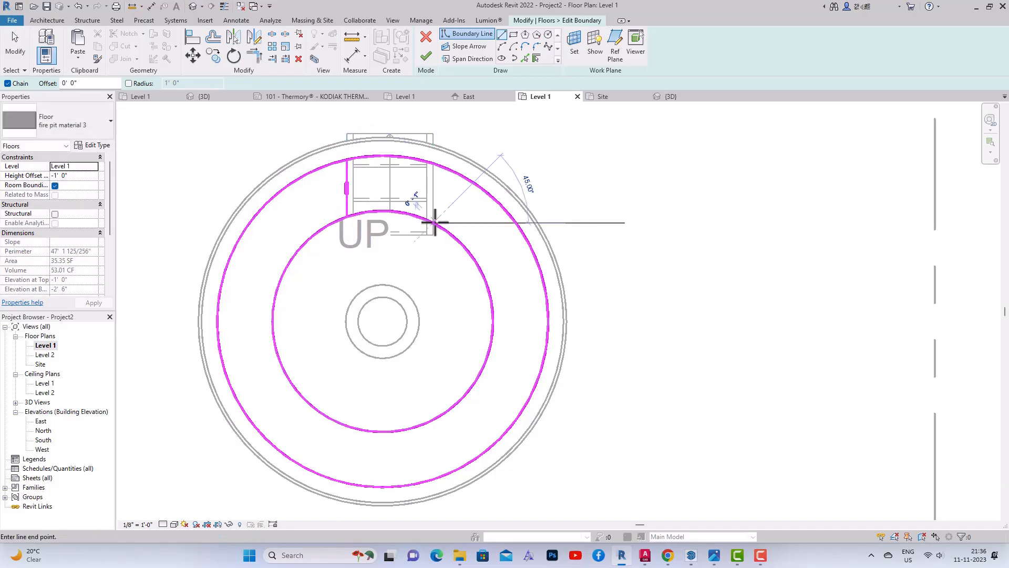
click(432, 160)
key(Escape)
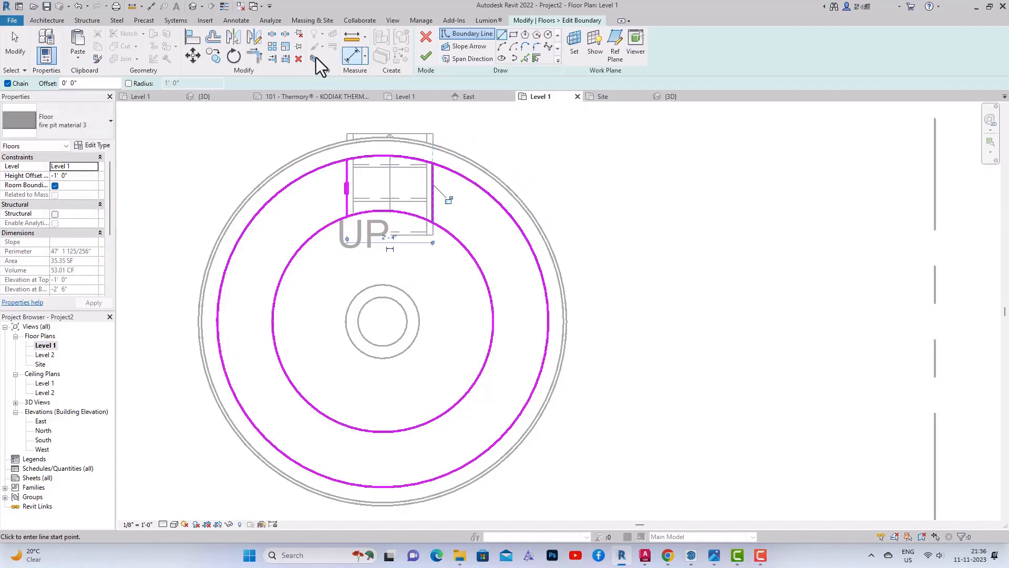
Step: Split both boundary circles within the stair width, trim them to the two side lines, and finish the fire pit material 3 floor
click(272, 35)
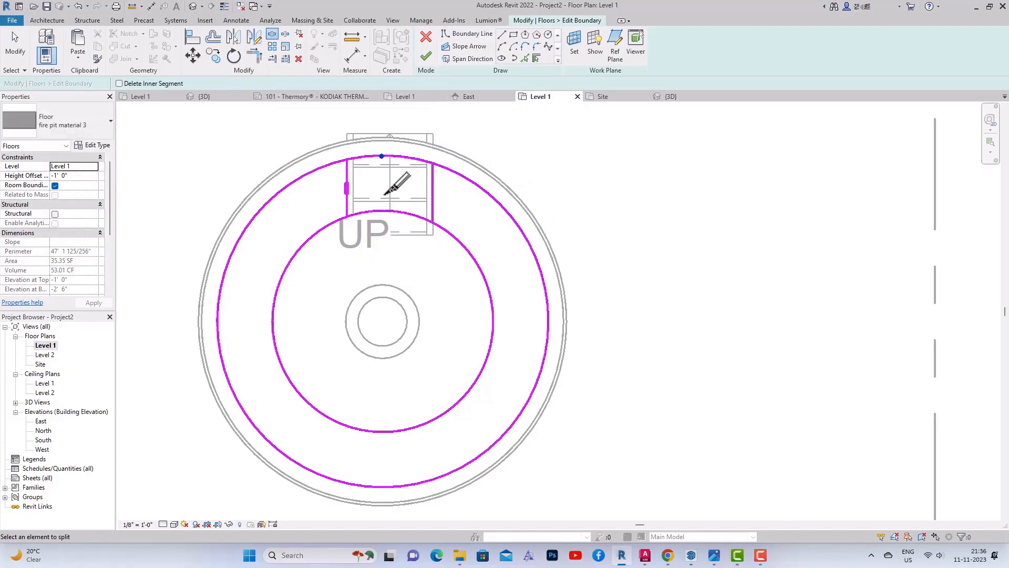
click(255, 55)
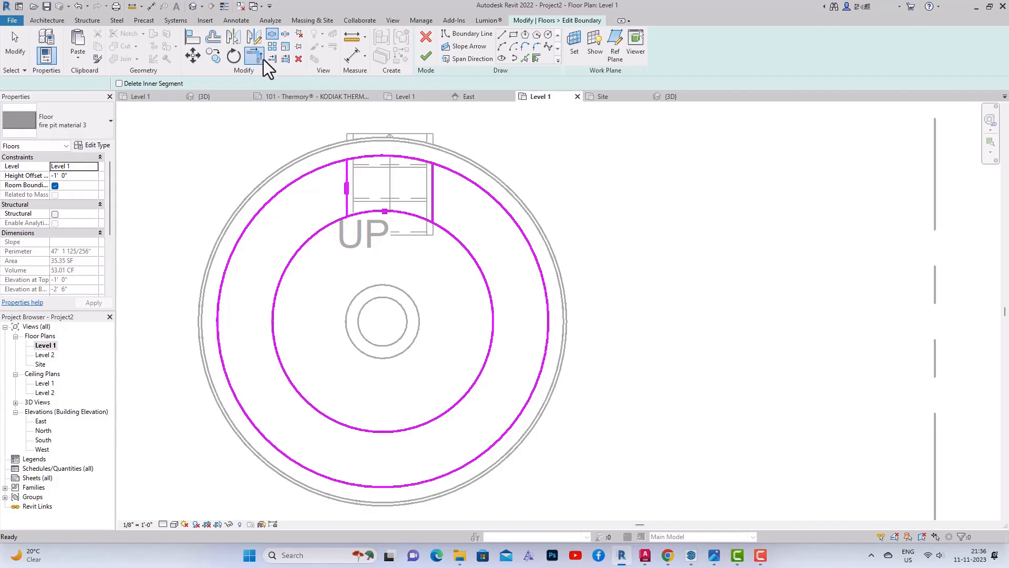
click(336, 222)
click(345, 215)
click(339, 163)
click(347, 177)
click(432, 182)
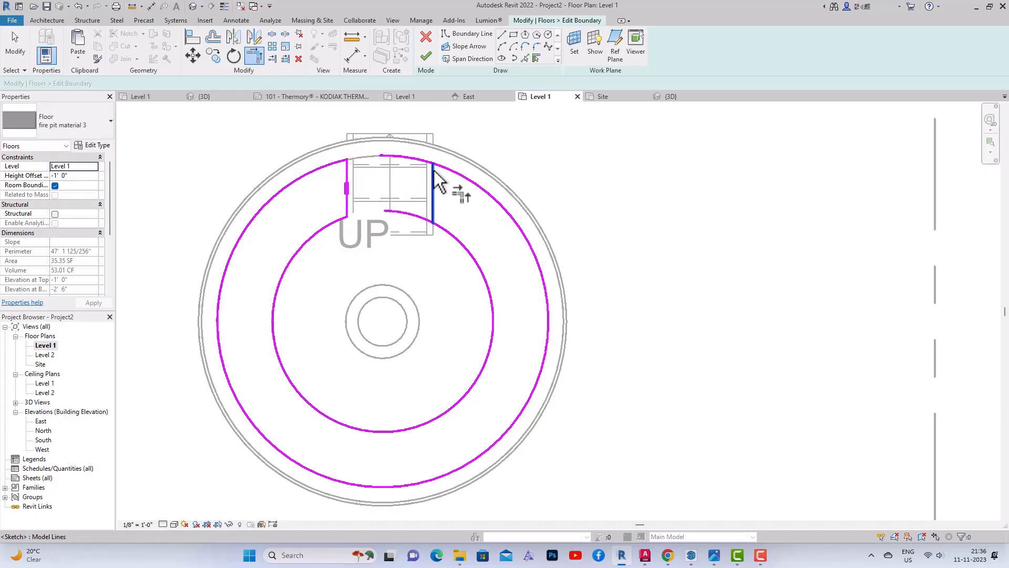
click(446, 233)
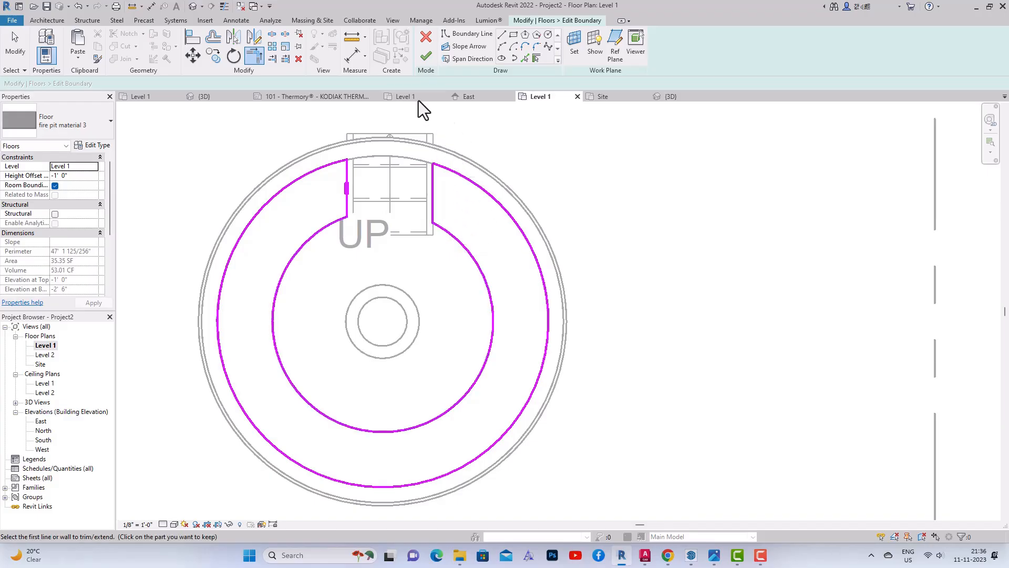
click(422, 61)
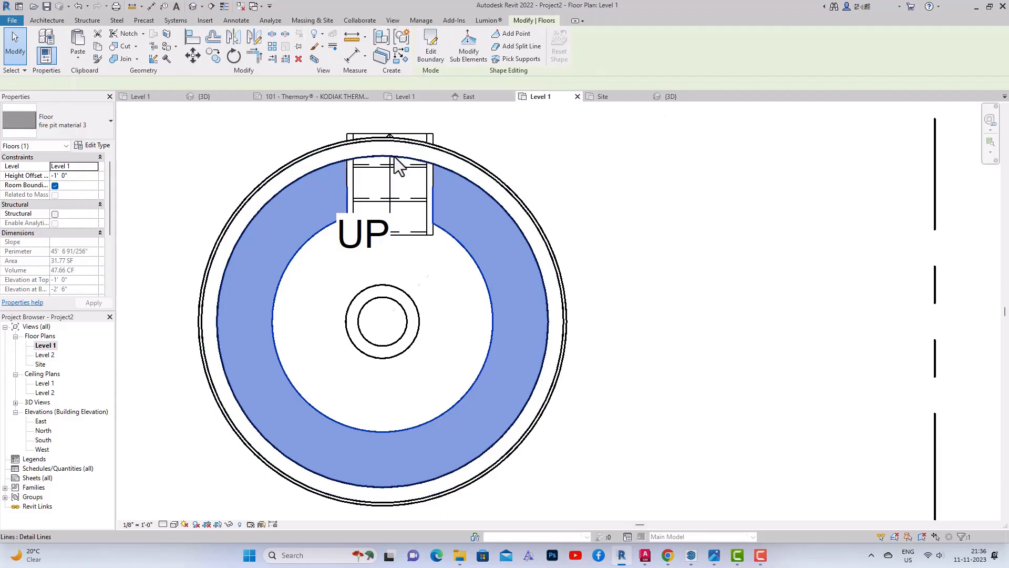
Step: Edit the fire pit material 2 ring floor's boundary and draw connecting lines between its two circles along both stair sides
click(396, 157)
key(Escape)
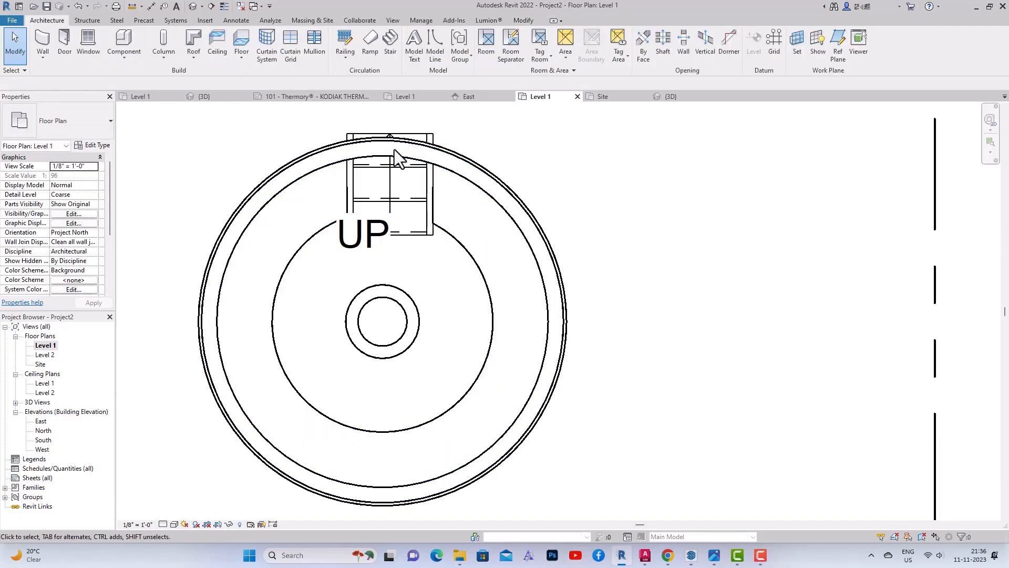
click(395, 158)
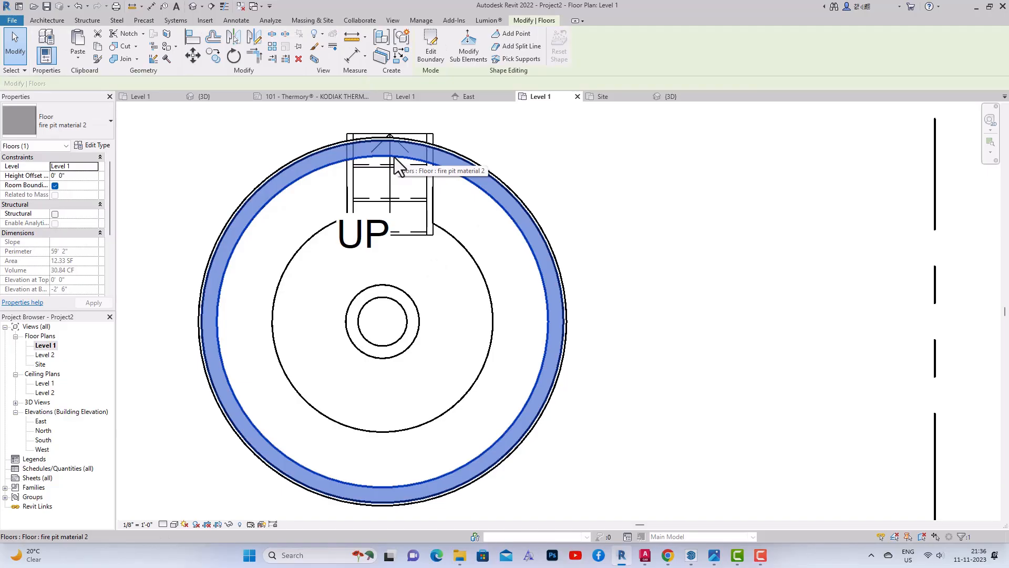
click(433, 55)
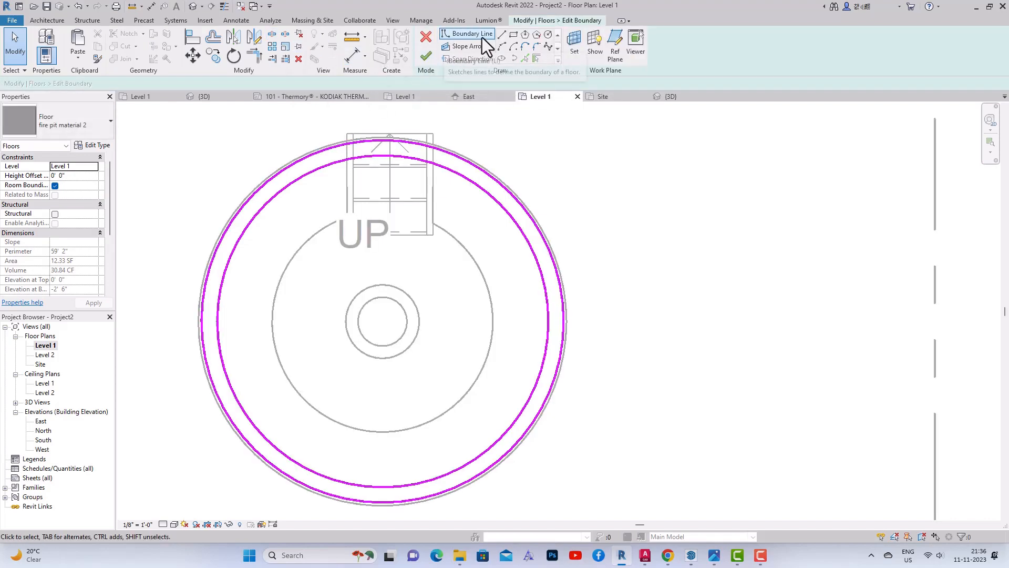
click(502, 35)
scroll(350, 126, up, 2)
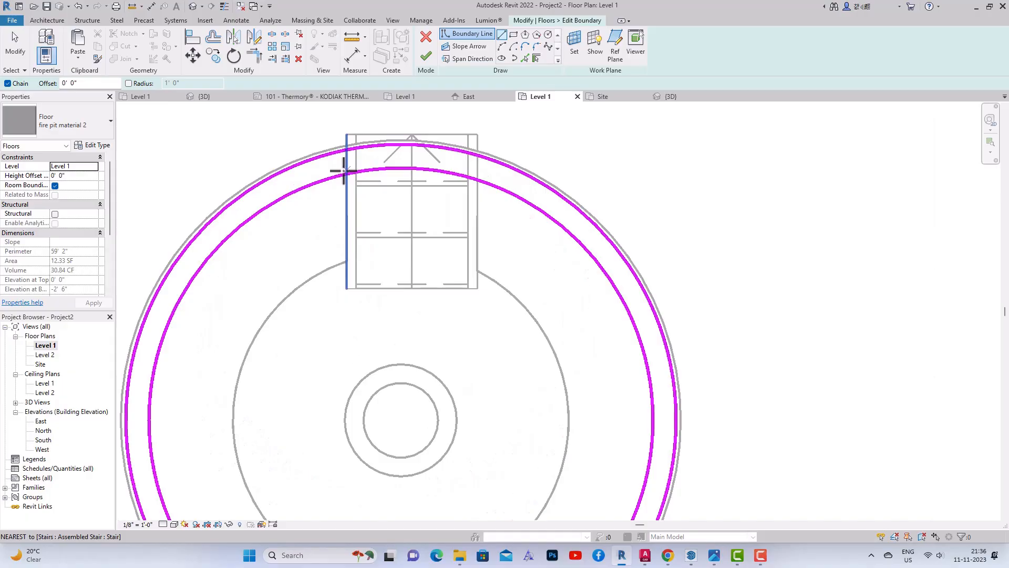
click(347, 158)
click(348, 152)
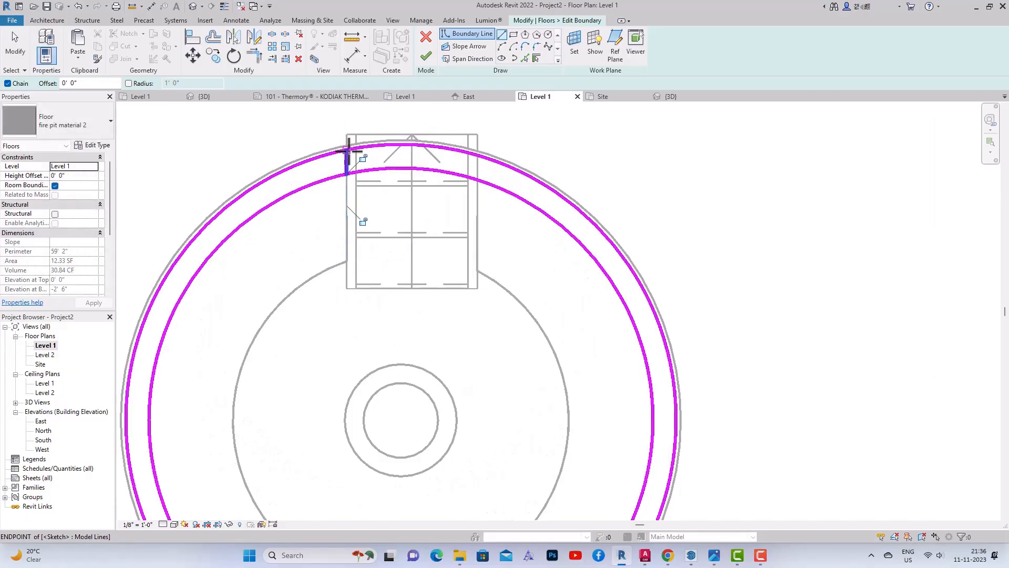
click(478, 181)
click(481, 154)
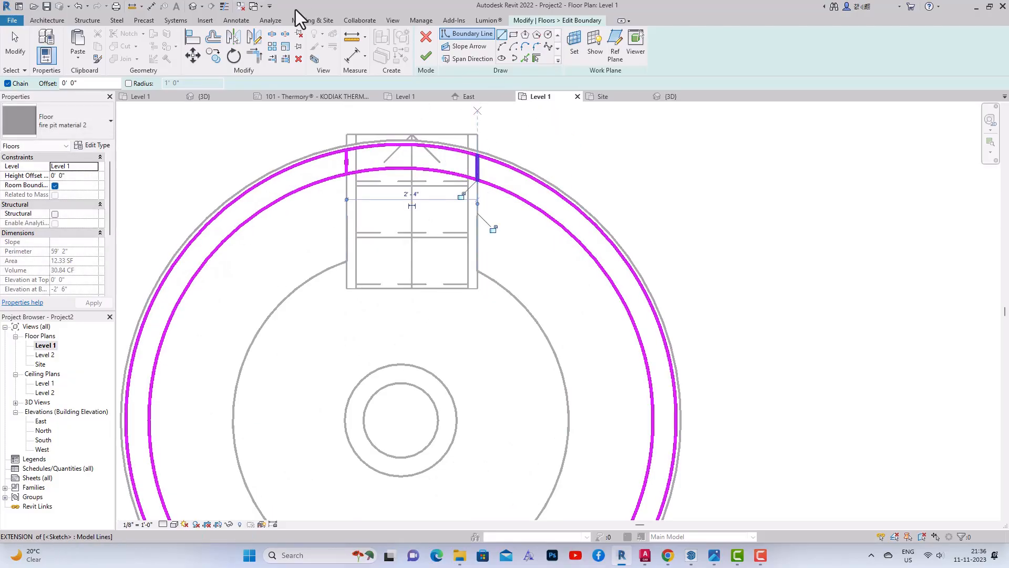
Step: Split the fire pit material 2 ring's circles at the stair, trim away the arcs between the side lines, and finish the boundary
click(272, 34)
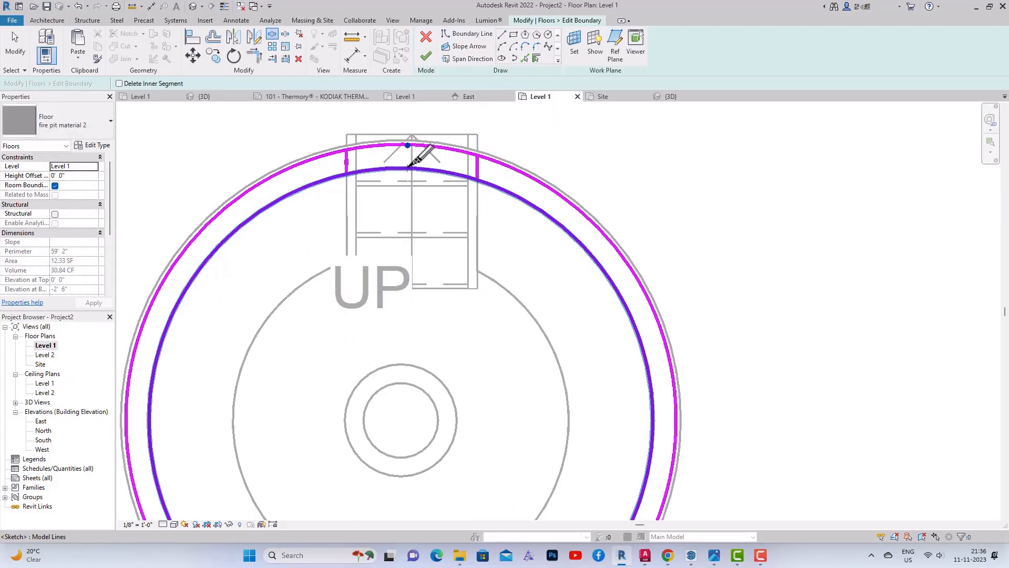
click(408, 168)
click(254, 57)
click(335, 179)
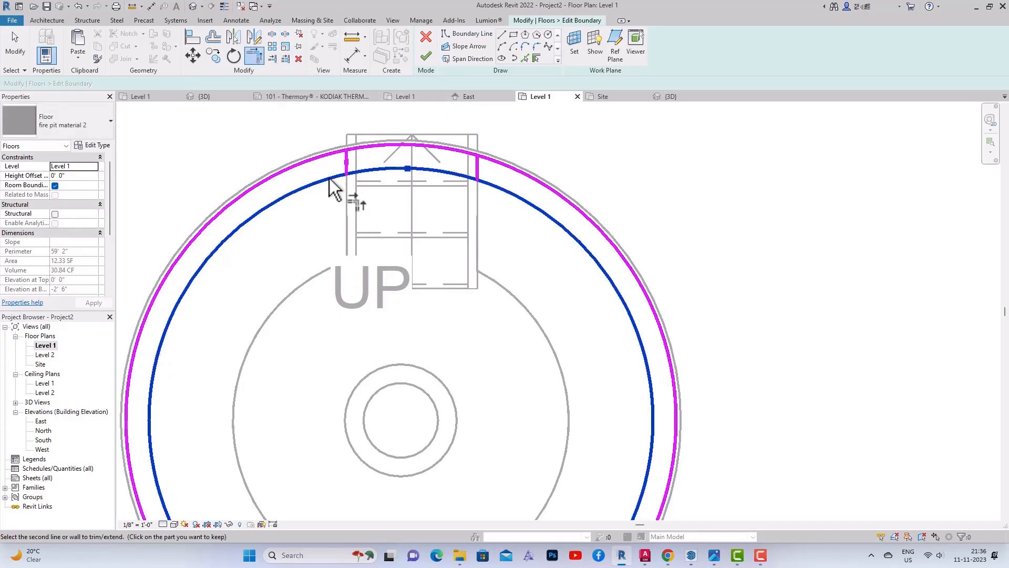
click(345, 168)
click(344, 156)
click(346, 163)
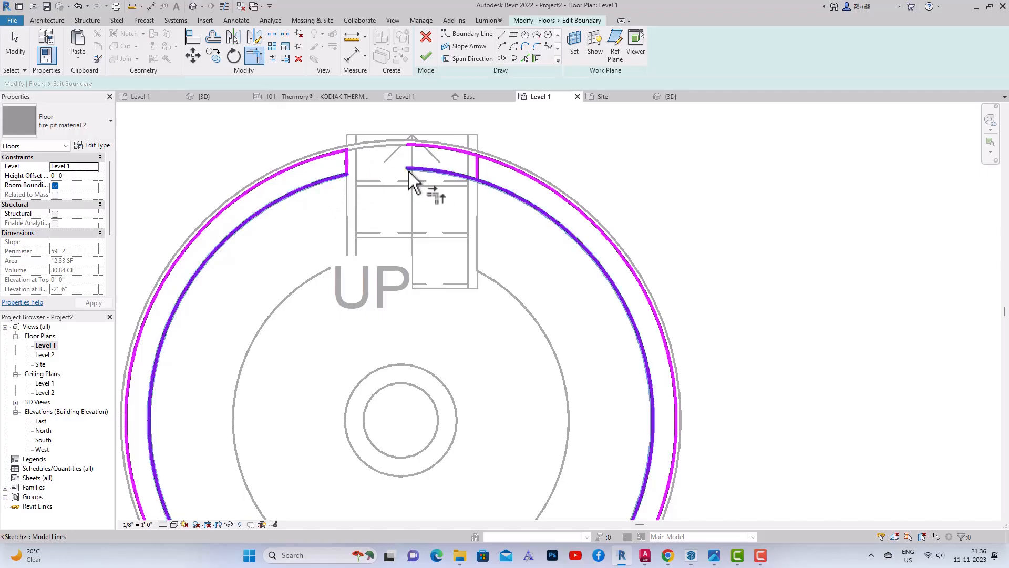
click(486, 181)
click(477, 171)
click(507, 169)
click(478, 159)
click(426, 58)
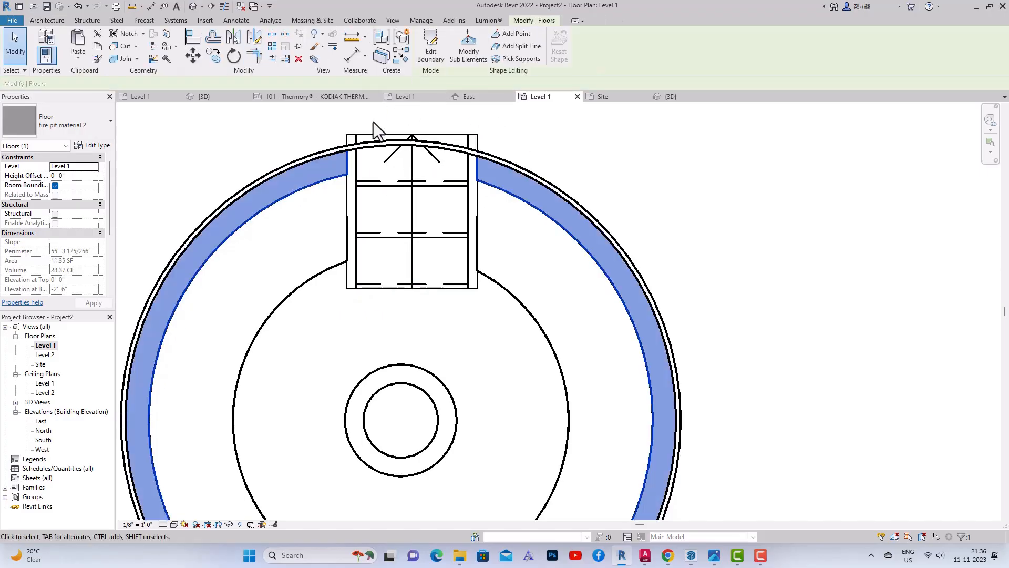
key(Escape)
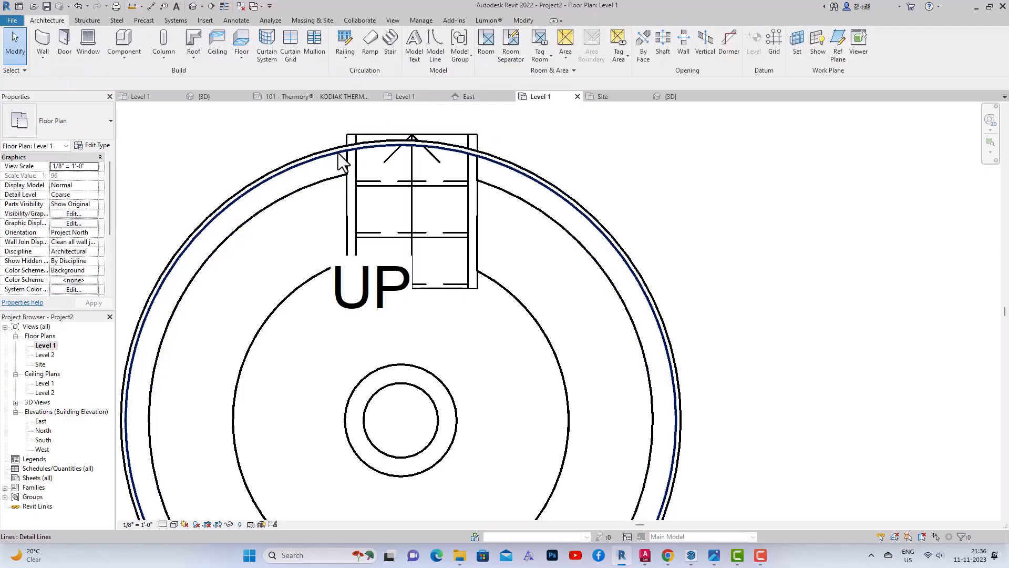
Step: Edit the fire pit material 1 rim floor's boundary, split its circles over the stair, and draw short lines along both stair sides
click(339, 148)
key(Escape)
click(340, 155)
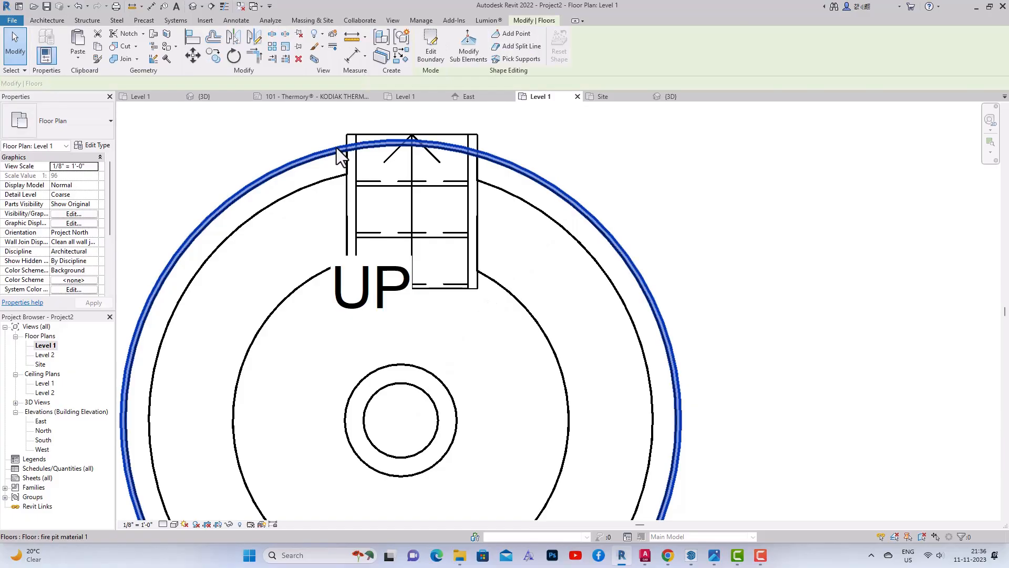
click(432, 57)
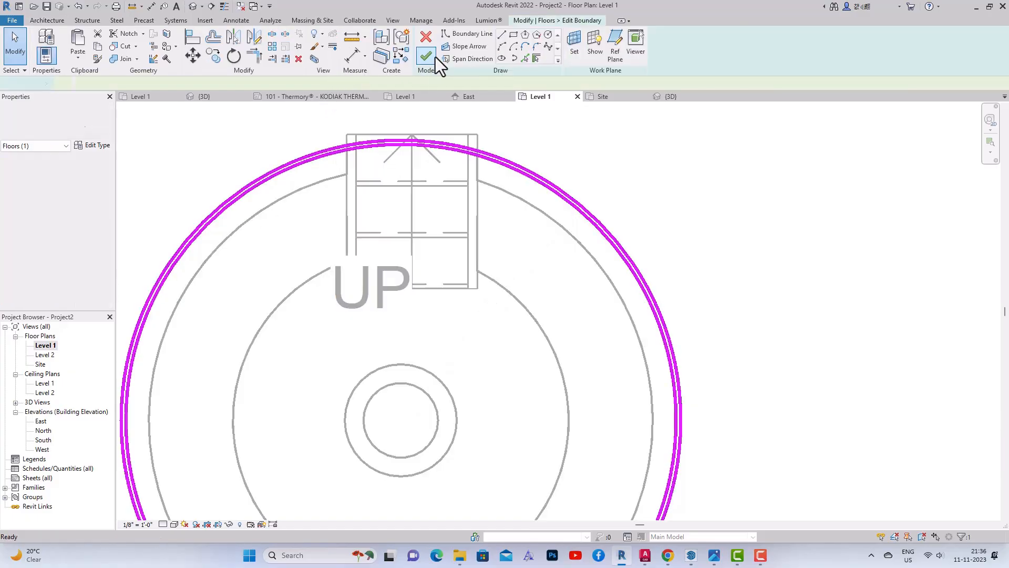
click(275, 37)
click(409, 145)
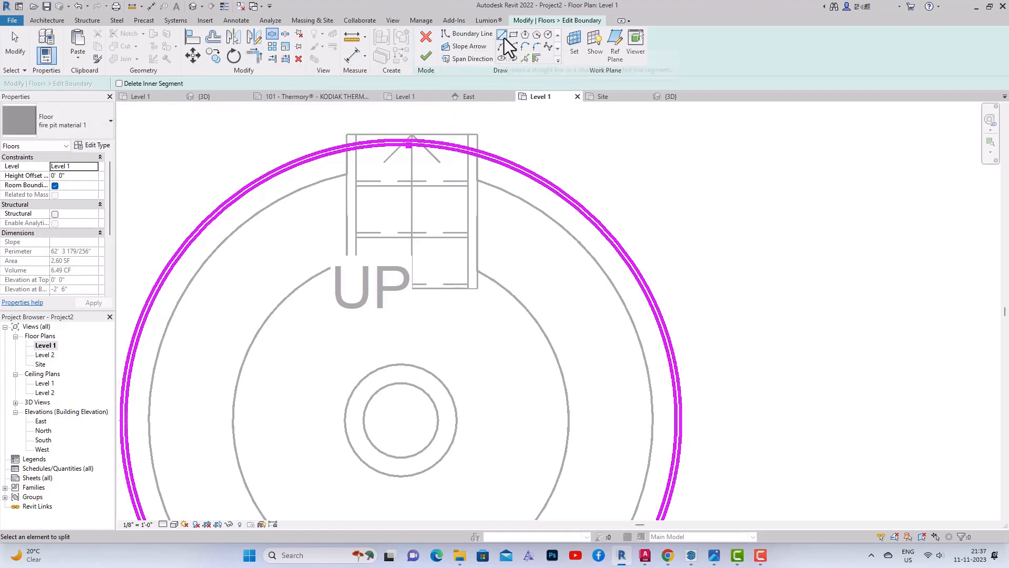
click(467, 34)
click(348, 159)
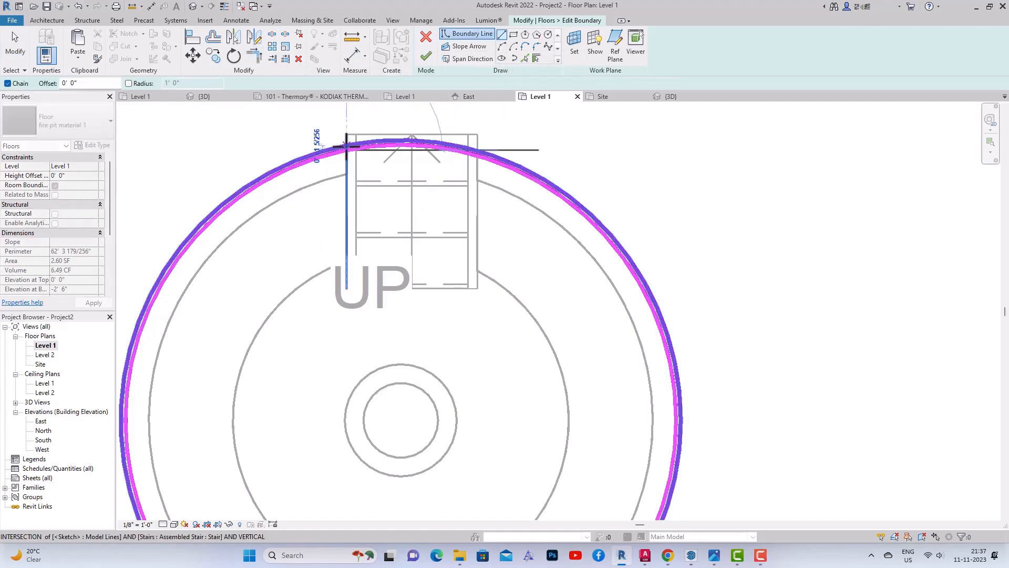
click(478, 156)
click(478, 151)
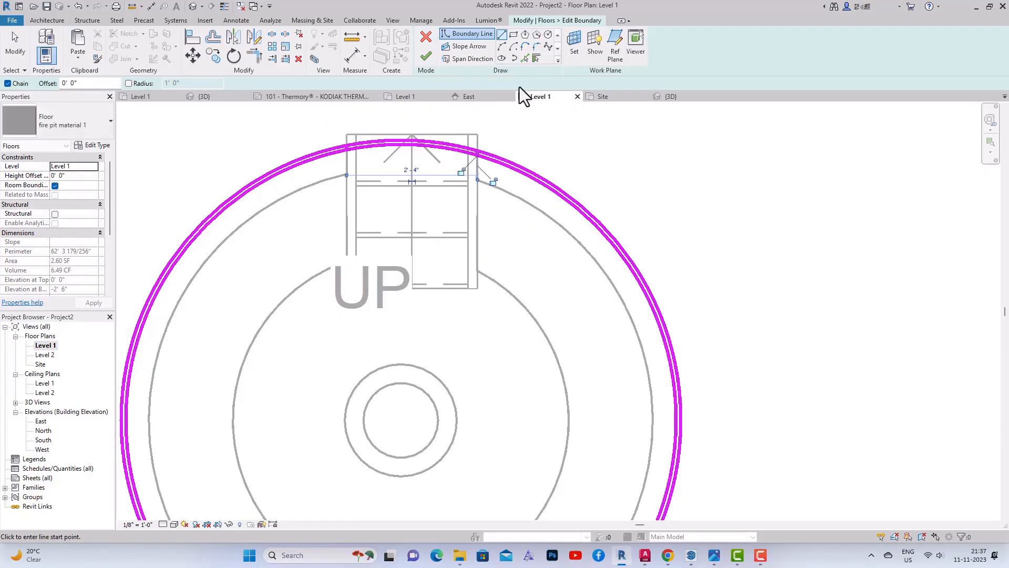
Step: Trim the rim floor's inner and outer circles to the short side lines, opening the boundary across the stair width
scroll(354, 138, up, 2)
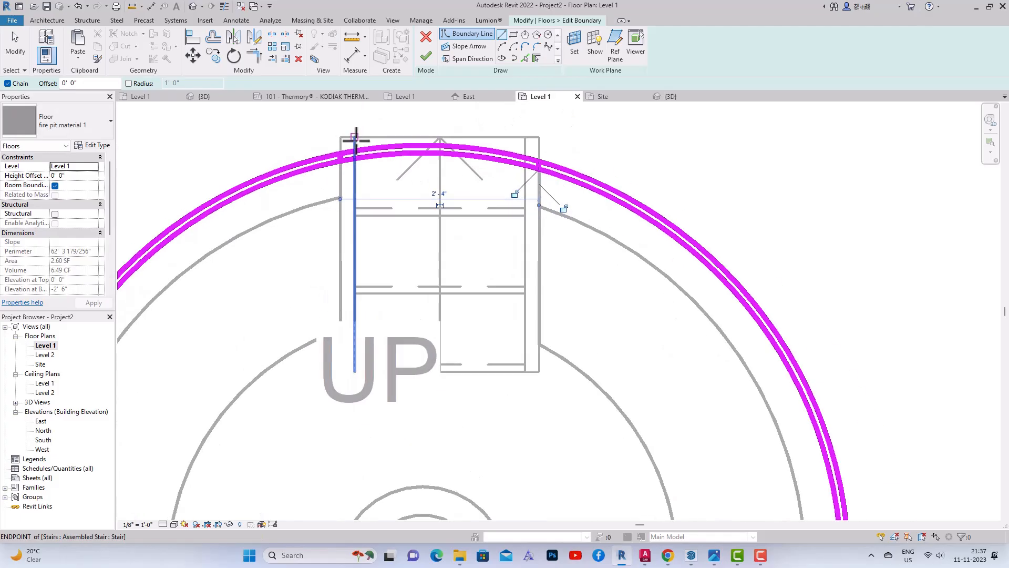
click(262, 59)
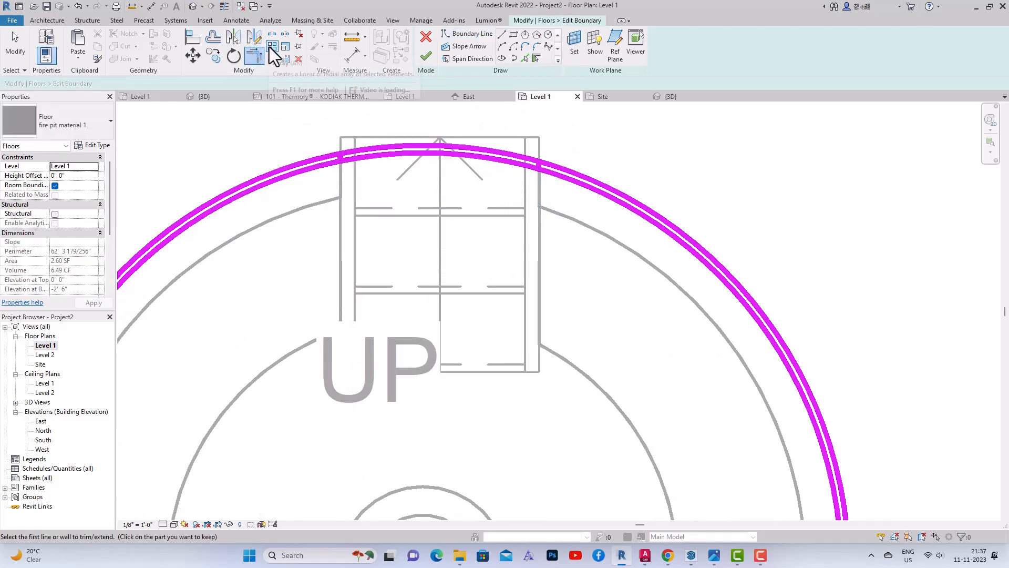
click(319, 159)
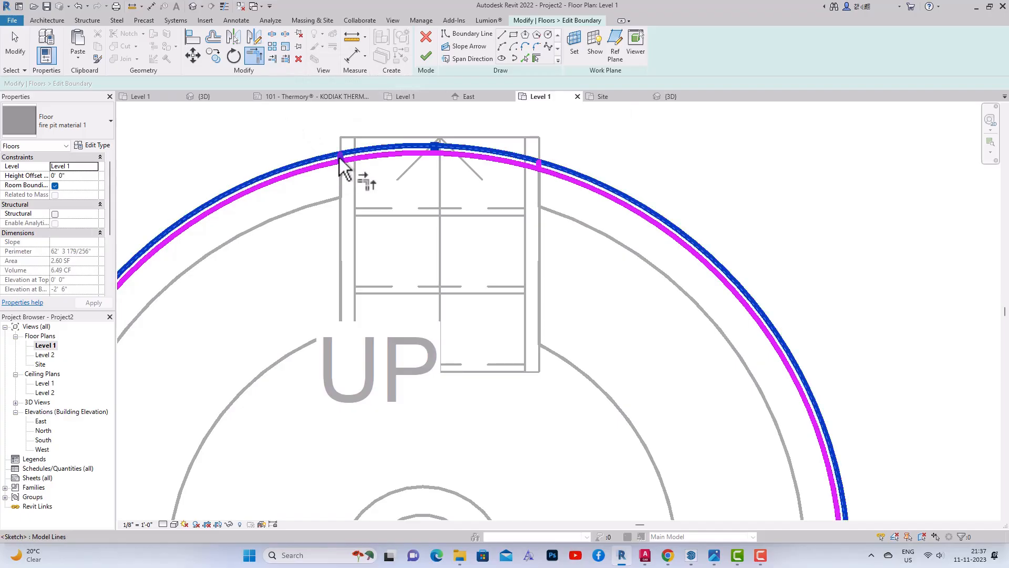
scroll(339, 156, up, 2)
click(339, 157)
click(328, 169)
click(342, 163)
click(689, 172)
click(704, 181)
click(699, 187)
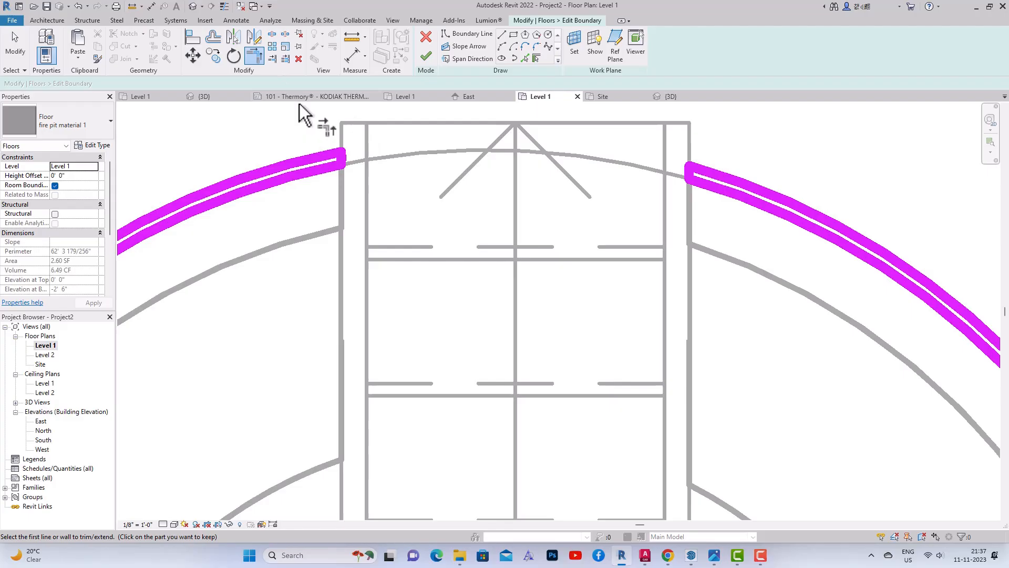
Step: Turn on thin line display for the Level 1 plan and show the whole fire pit
click(224, 6)
scroll(316, 166, down, 3)
scroll(517, 153, down, 4)
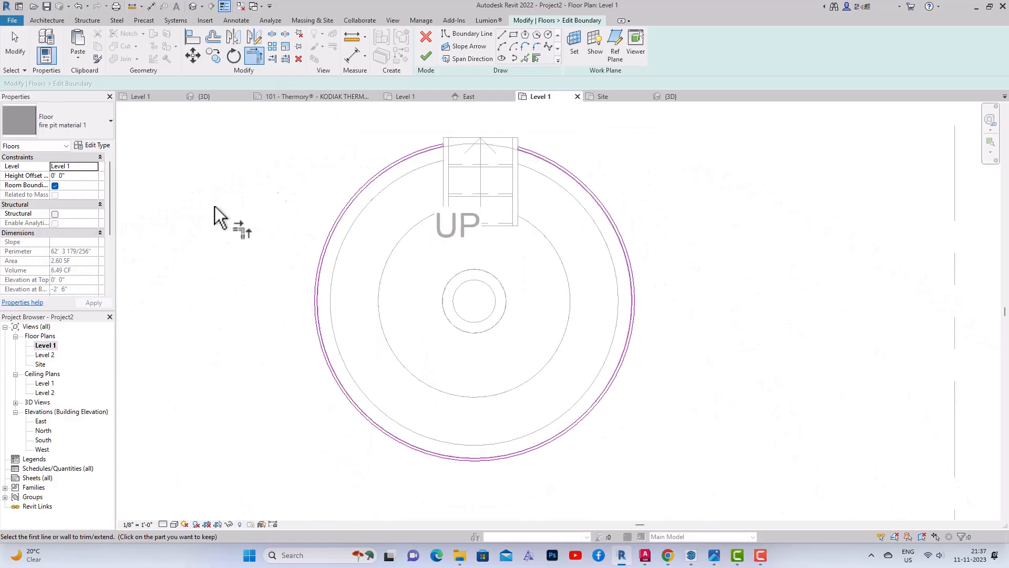
Step: Finish the rim floor's boundary edit and delete the leftover arc across the upper end of the stair
click(427, 56)
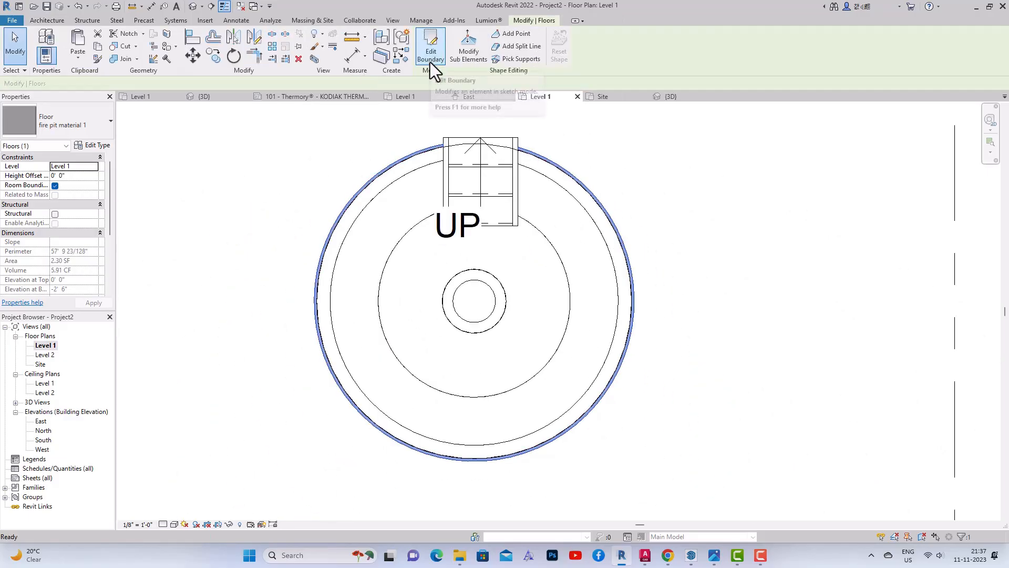
click(642, 159)
click(507, 151)
key(Delete)
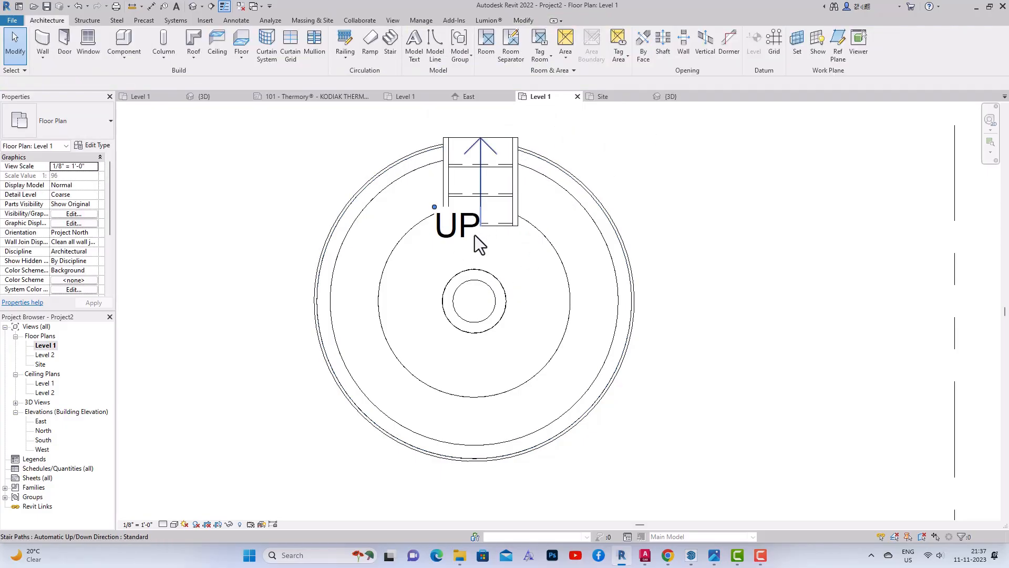
Step: Examine the stair and the ring openings in the 3D view from the front and side
click(192, 6)
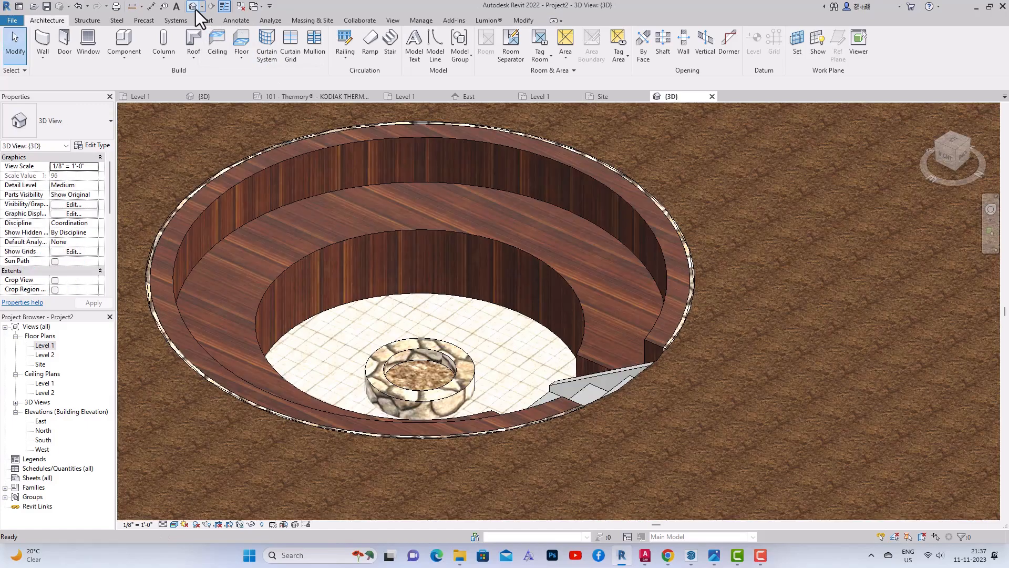
scroll(450, 212, down, 2)
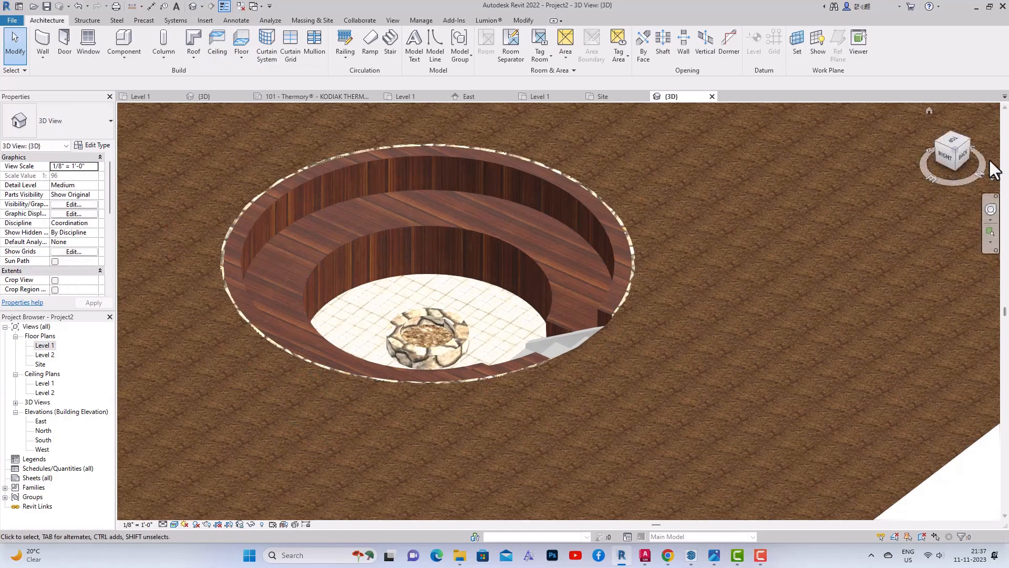
click(952, 169)
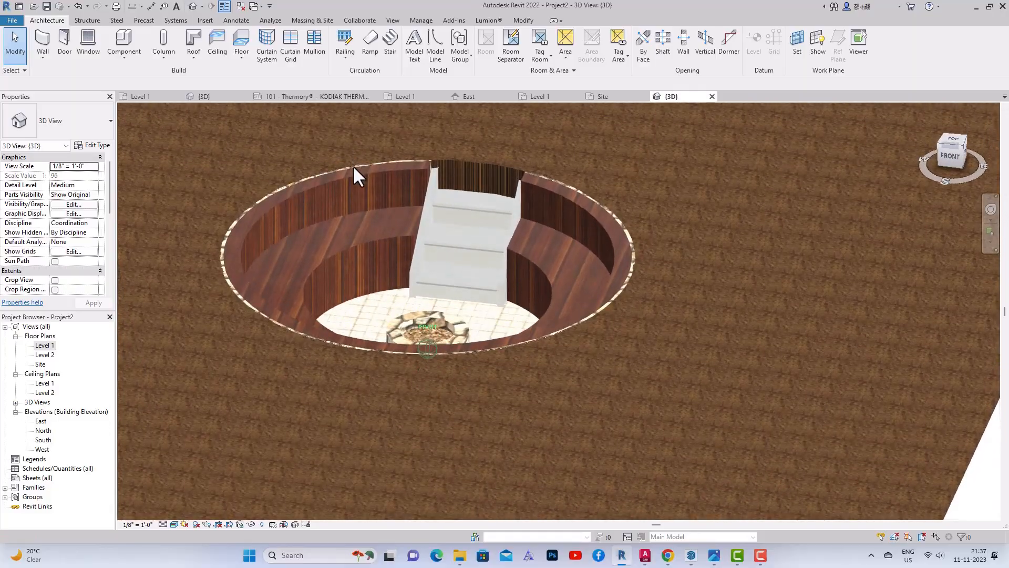
click(496, 256)
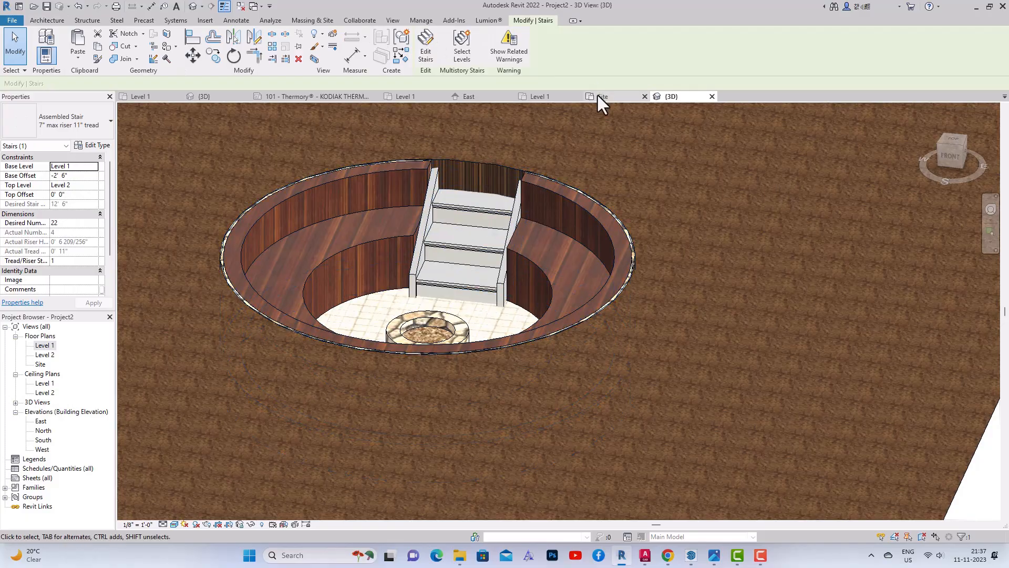
scroll(450, 186, down, 1)
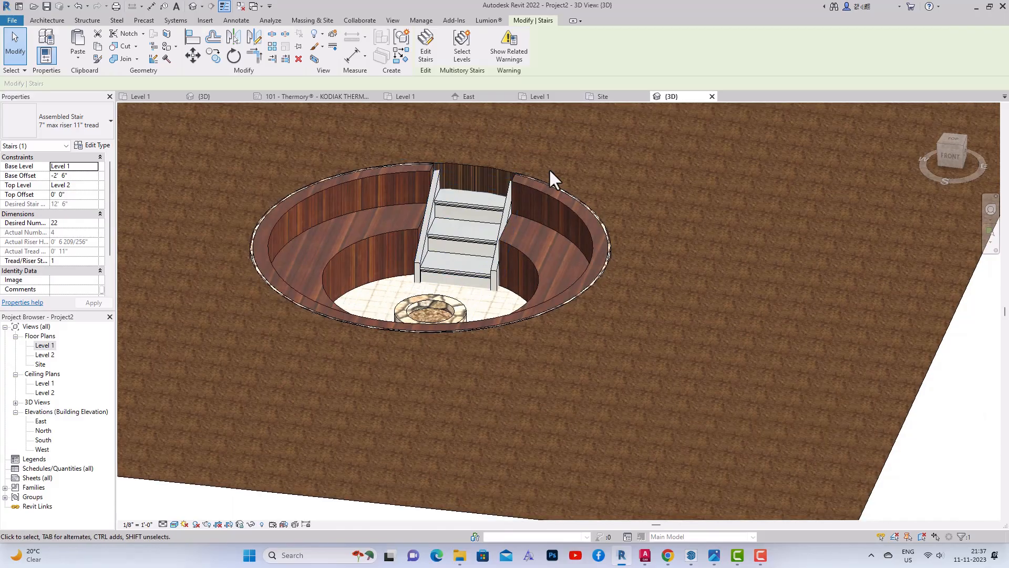
drag(955, 156, 756, 200)
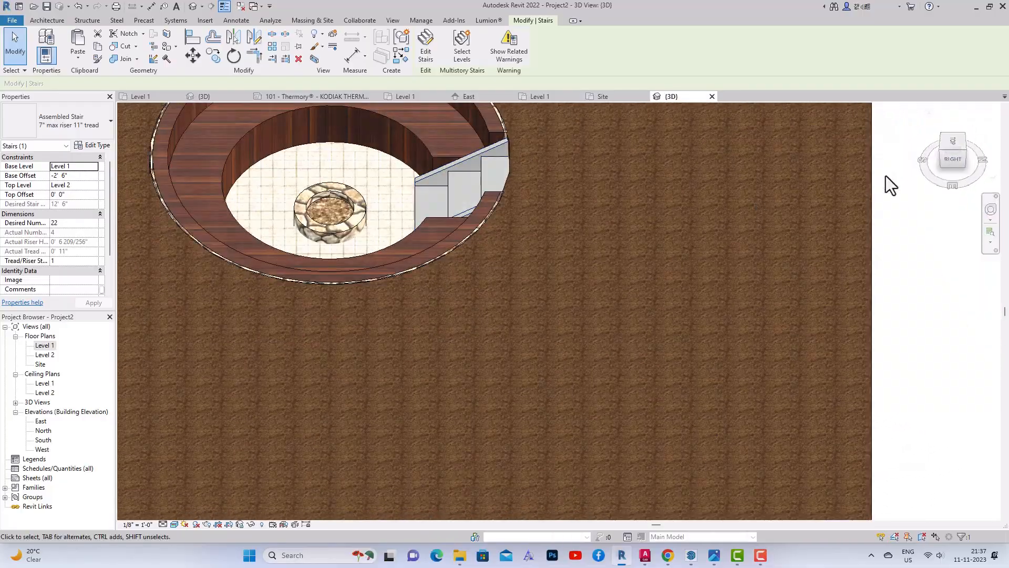
Step: Select the topography surface and create a new project material for it
scroll(783, 229, down, 1)
scroll(408, 373, down, 1)
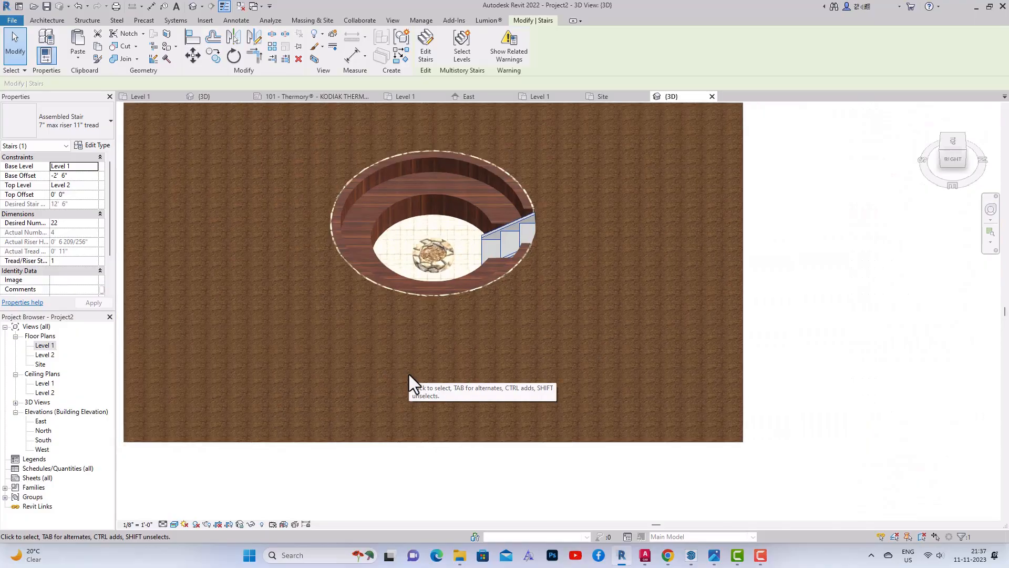
scroll(408, 372, down, 2)
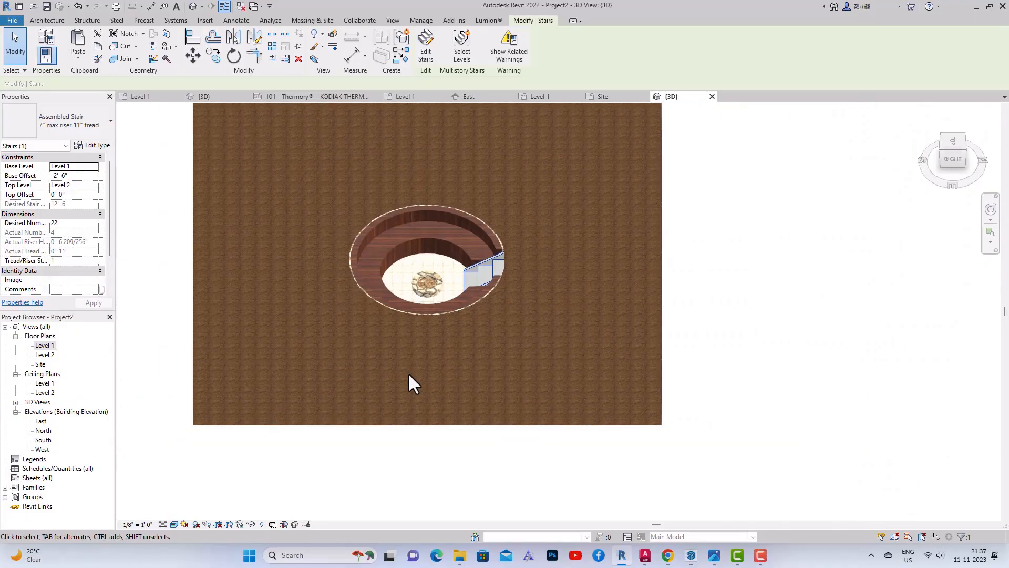
click(402, 424)
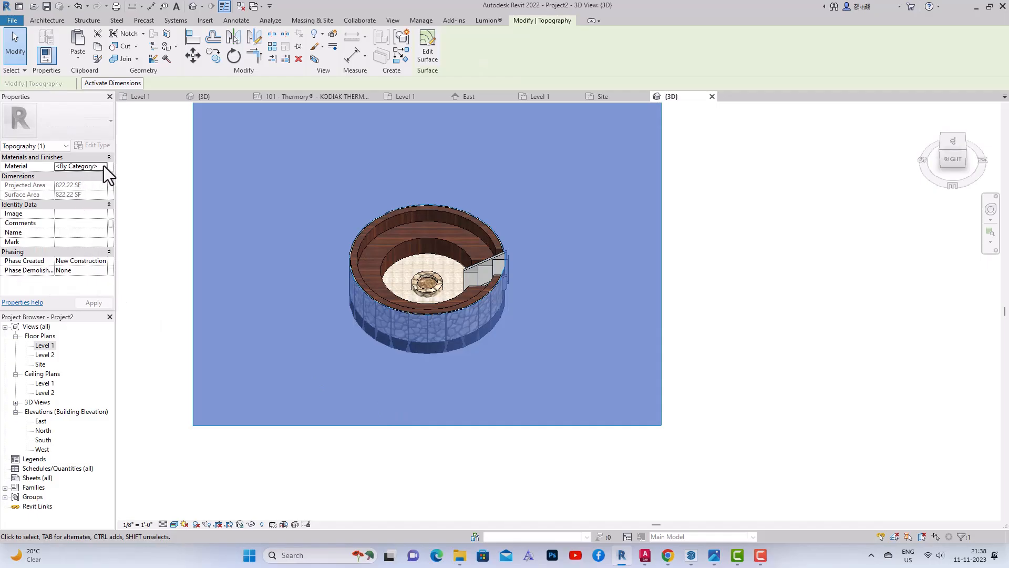
click(104, 166)
click(393, 391)
click(394, 402)
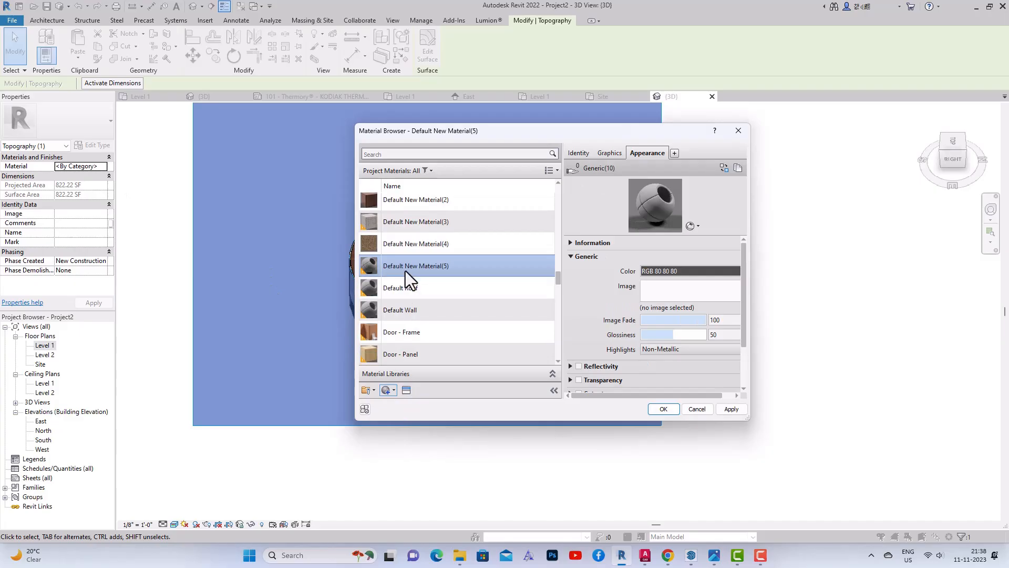
Step: Try to rename the new topography material as grass
right_click(405, 270)
click(420, 299)
text(g)
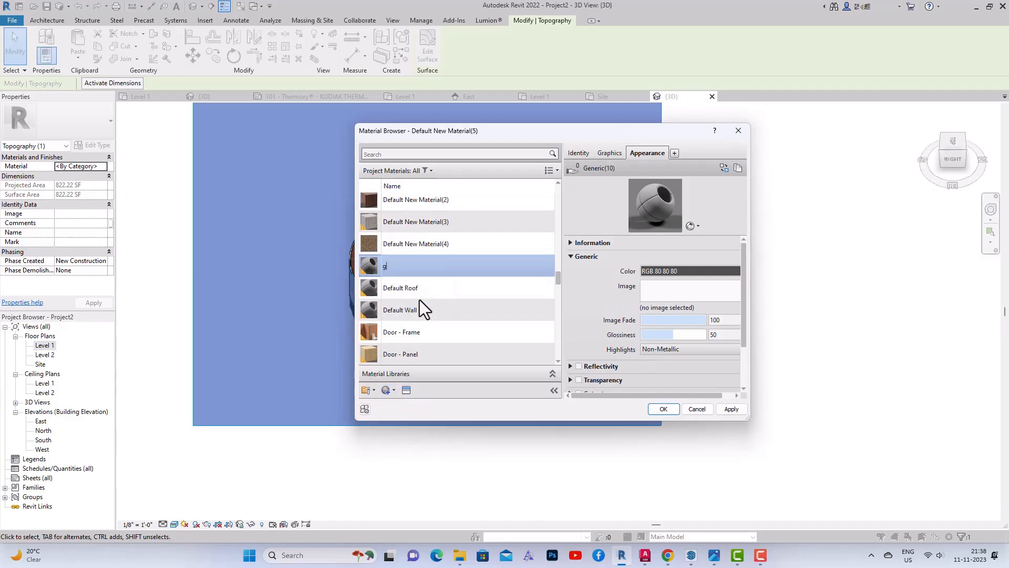
text(rass)
key(Return)
click(569, 283)
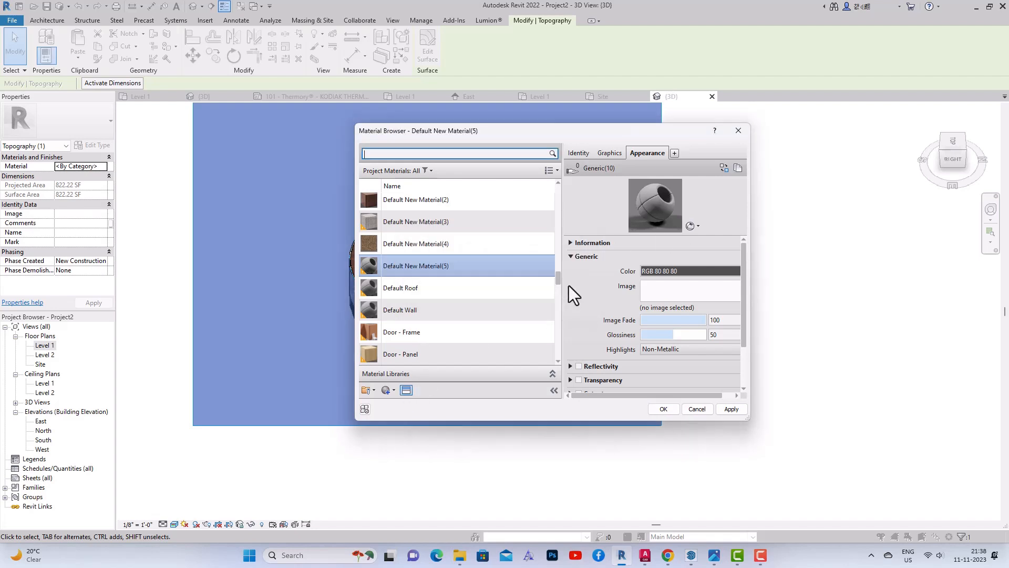
Step: Replace the new material's appearance with the Grass - Generic asset and apply the material to the topography
click(406, 390)
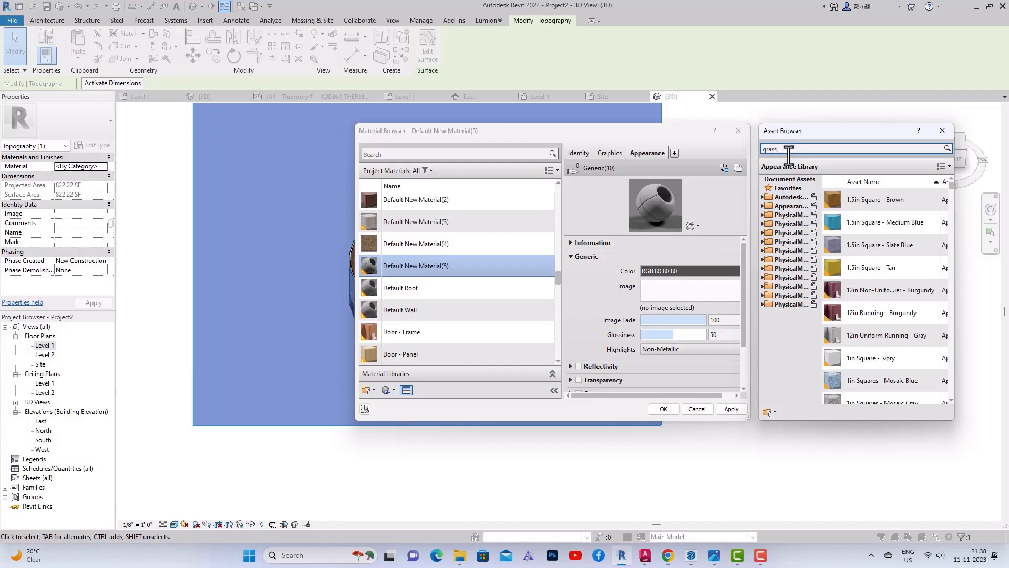
key(Return)
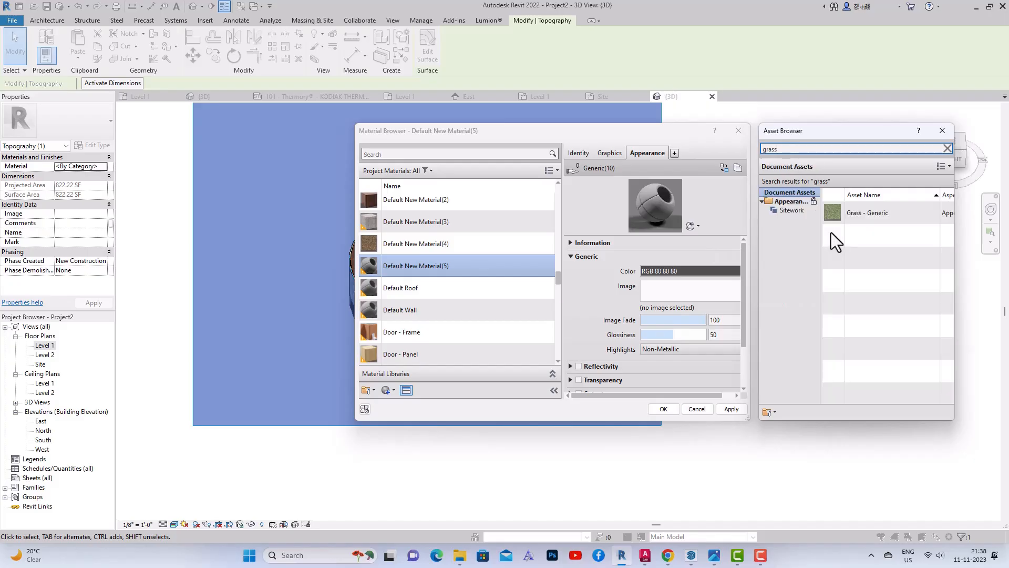
double_click(838, 219)
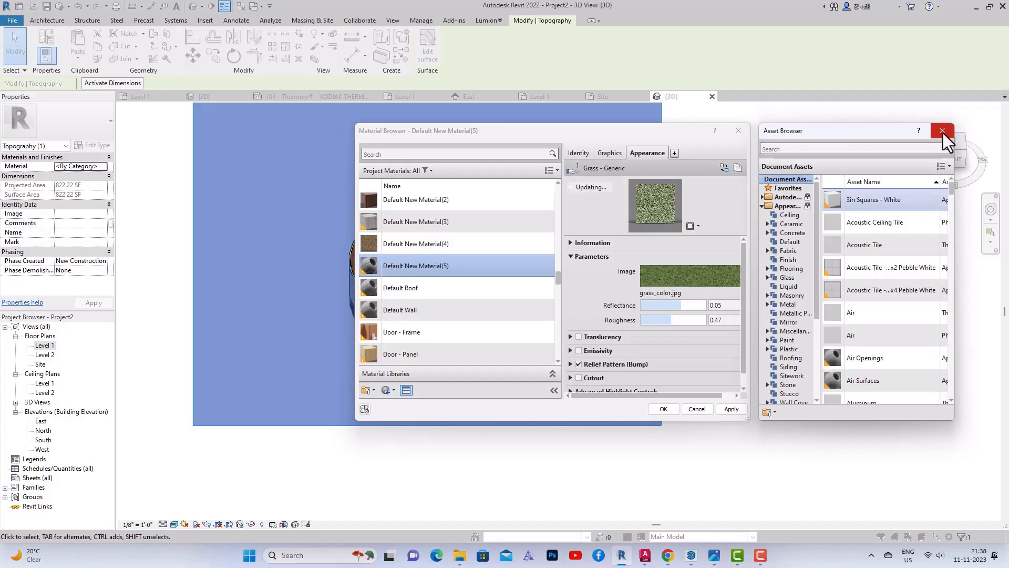
click(943, 131)
click(731, 409)
click(664, 409)
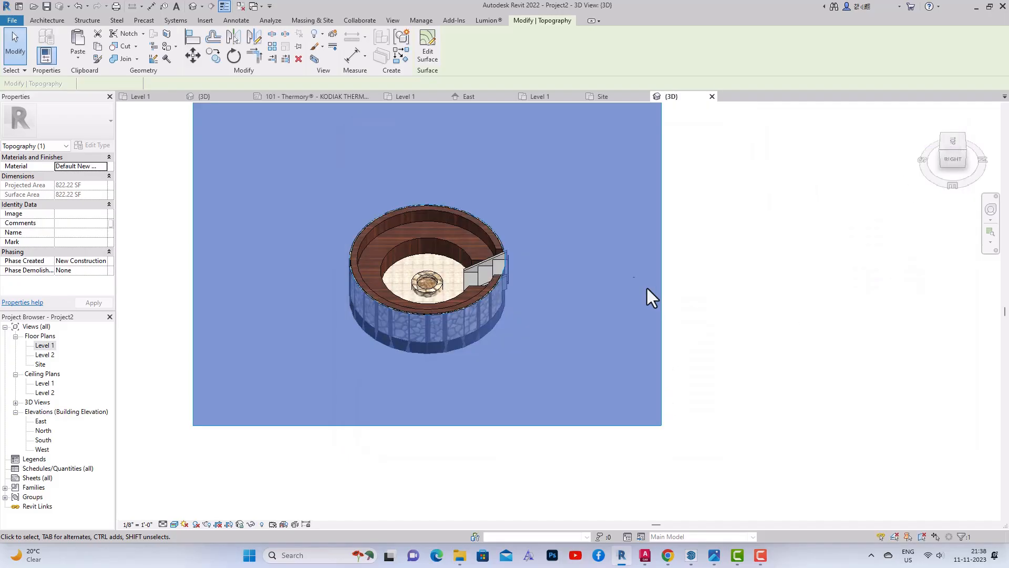
click(836, 231)
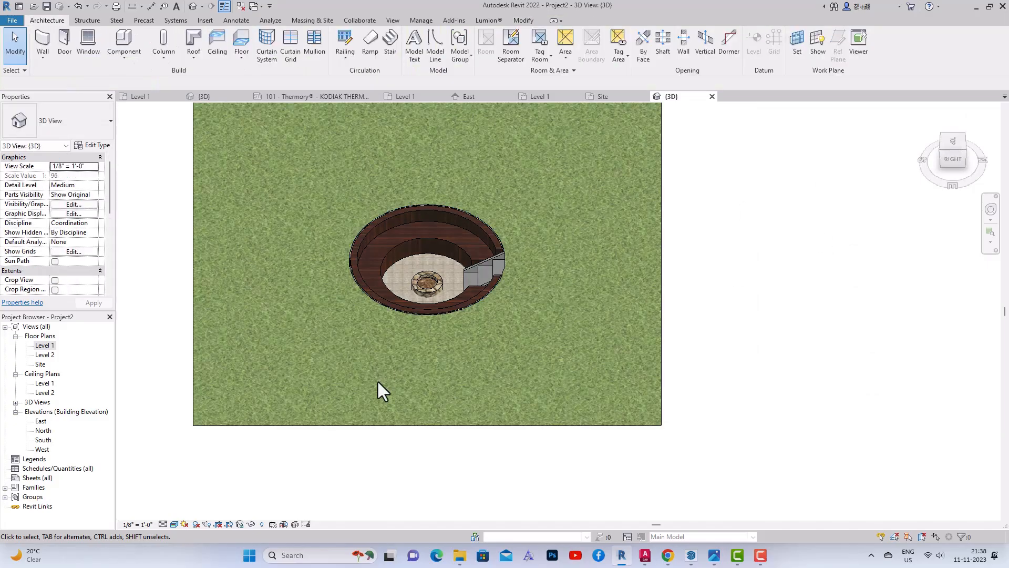
Step: Load the Basic_Landscape_Rock_-_Editable_21284 family from the Downloads folder into the project
scroll(379, 380, down, 2)
drag(945, 159, 822, 144)
scroll(464, 248, up, 3)
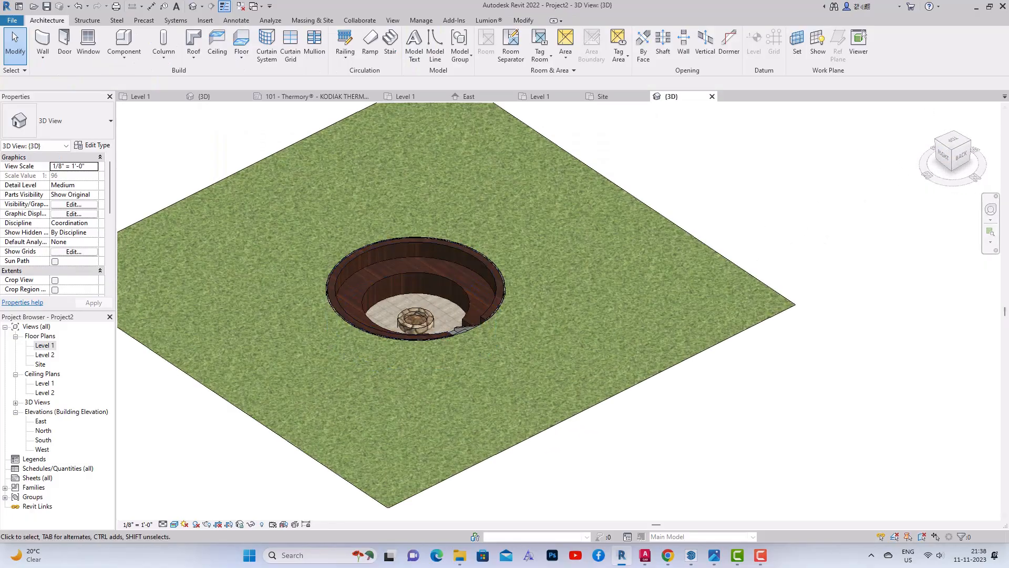
click(206, 21)
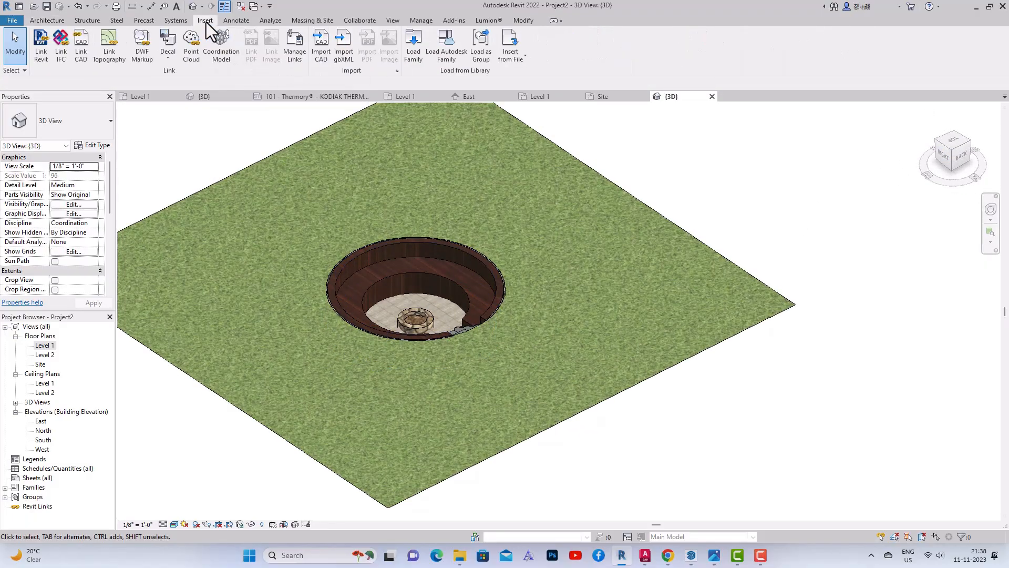
click(420, 52)
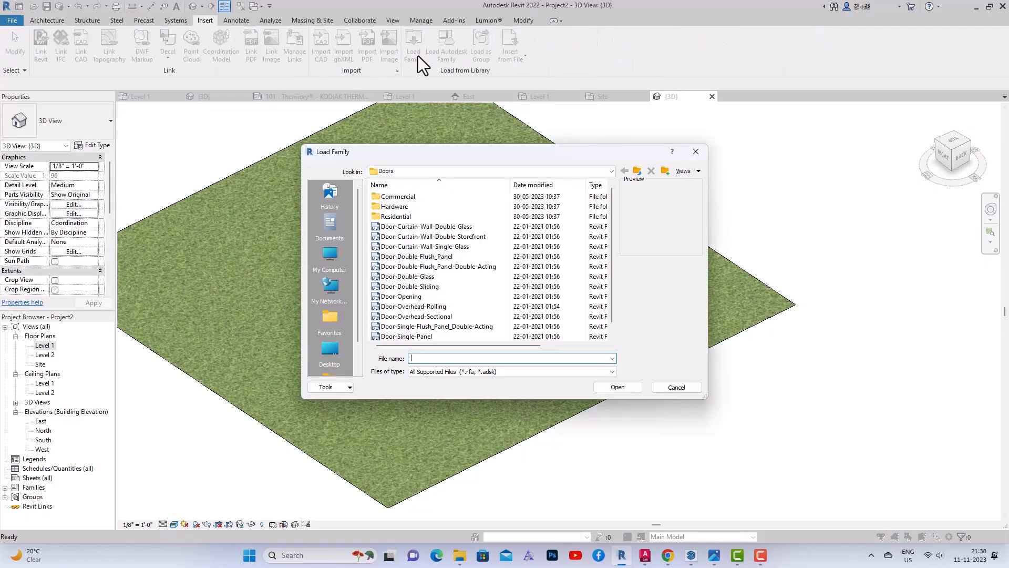
click(332, 345)
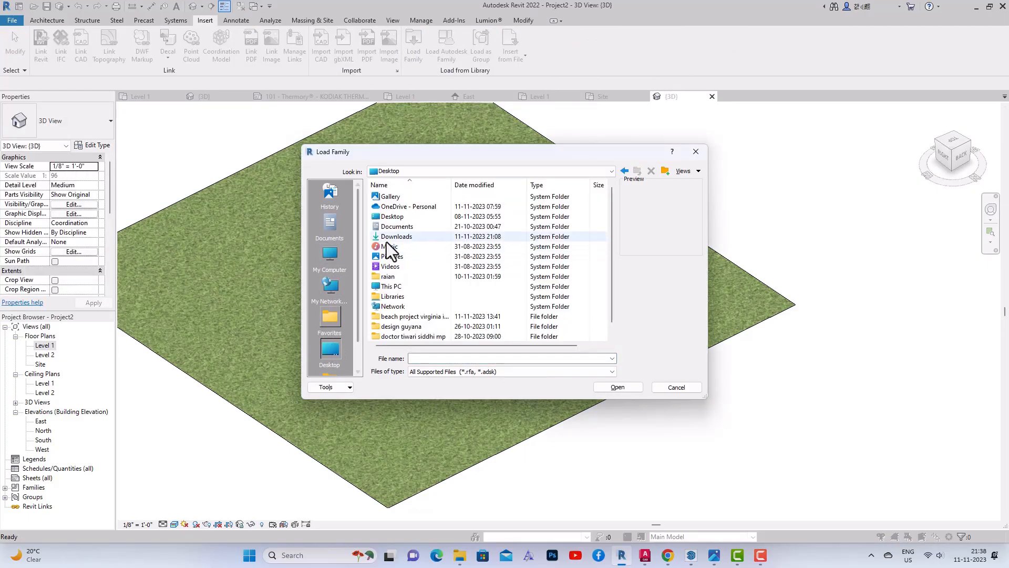
double_click(392, 235)
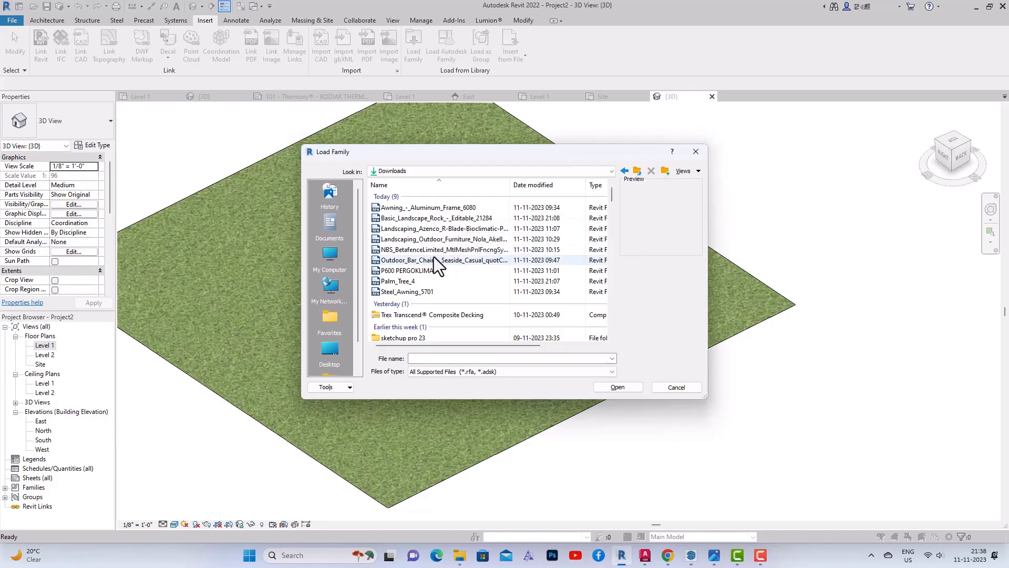
scroll(430, 238, down, 1)
scroll(429, 237, up, 1)
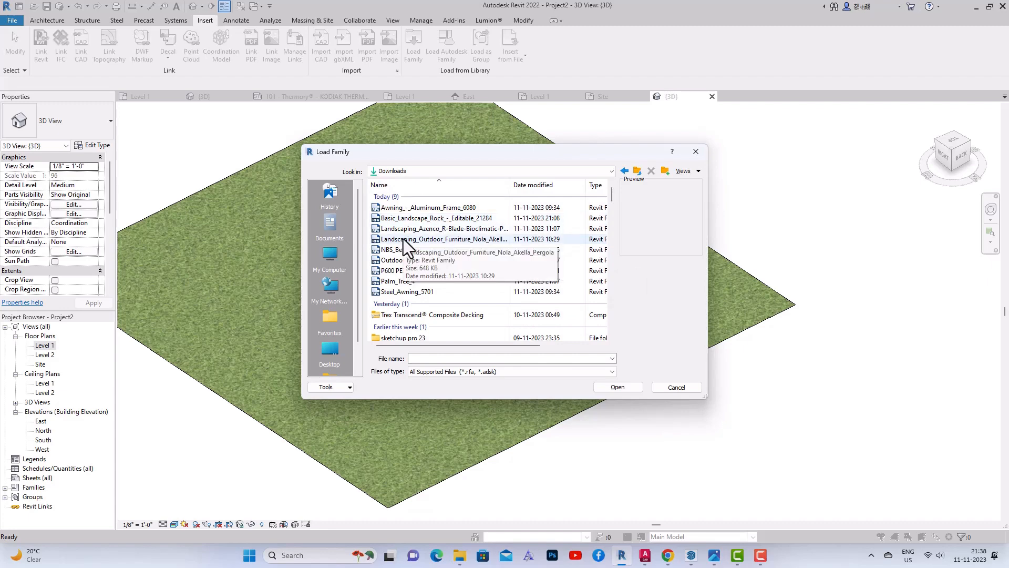
click(447, 221)
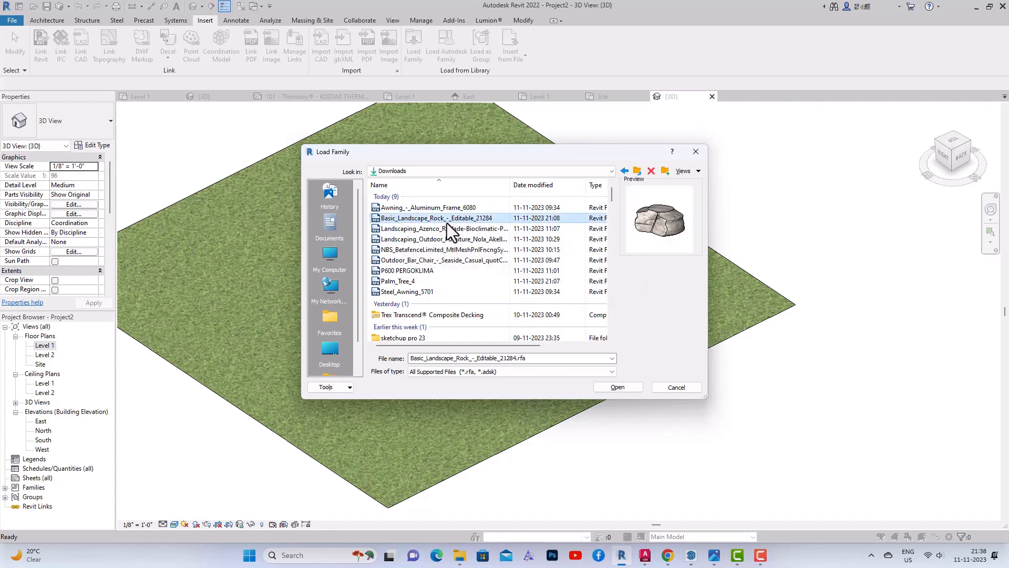
click(616, 387)
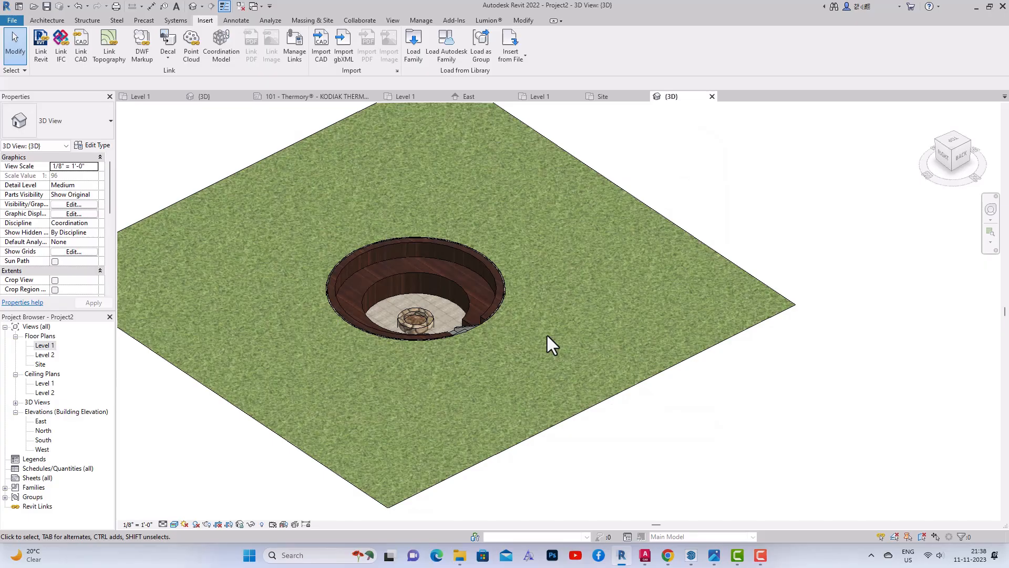
Step: Place four 0610 x 0610 x 0610mm landscape rocks around the fire pit in the Level 1 floor plan
double_click(44, 346)
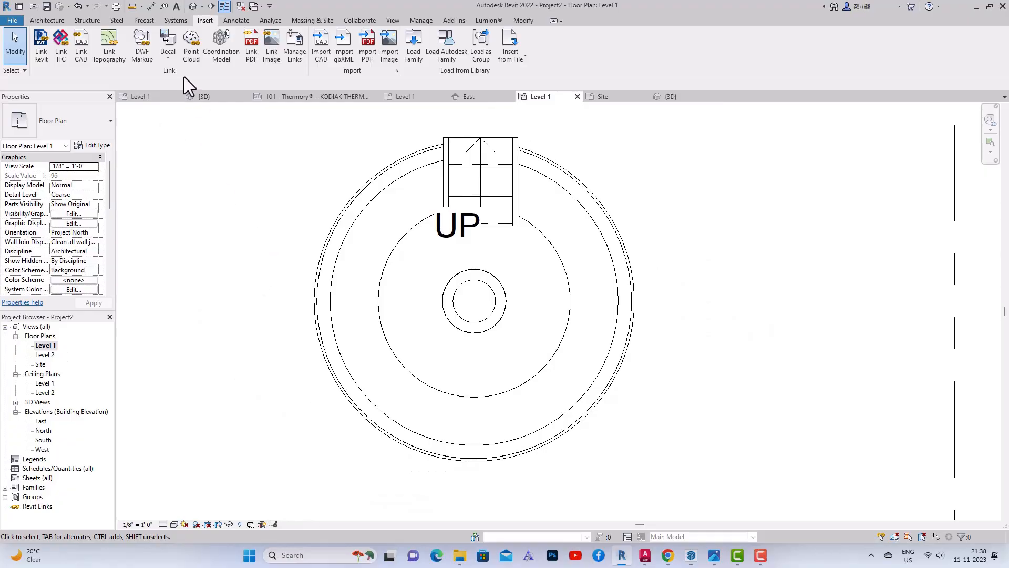
click(47, 20)
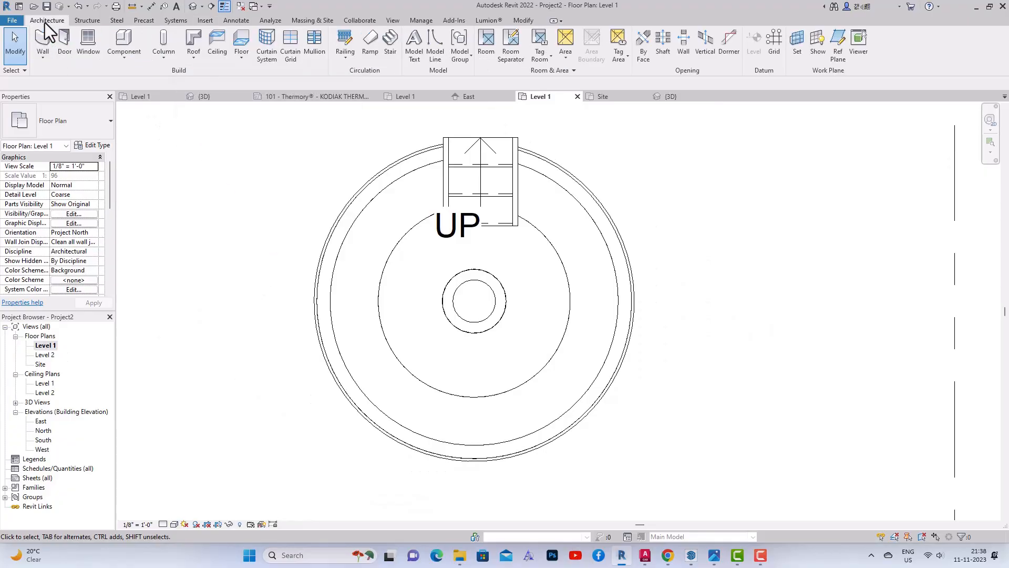
click(122, 43)
scroll(331, 286, down, 3)
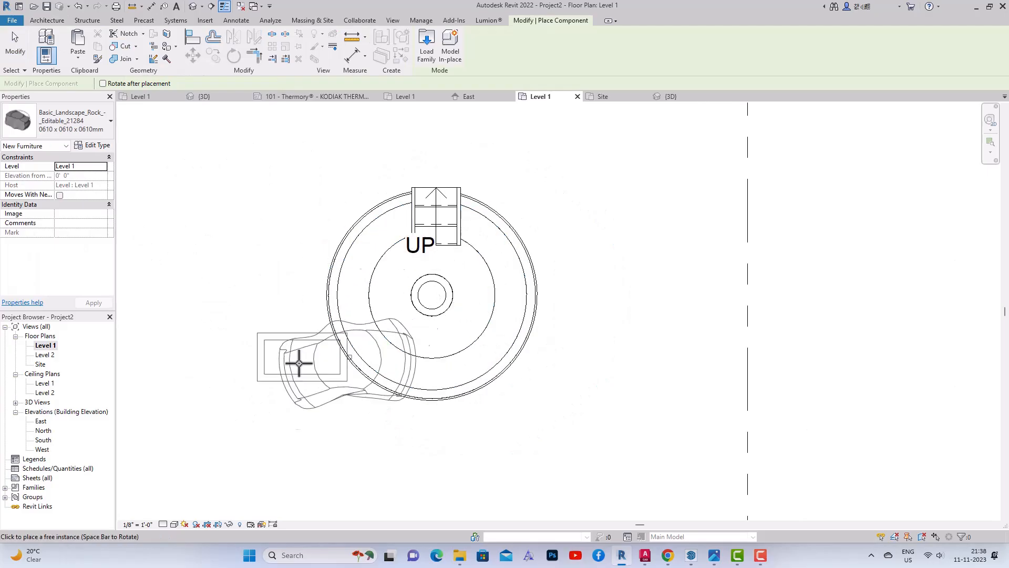
click(263, 441)
click(564, 416)
scroll(564, 307, down, 3)
click(546, 216)
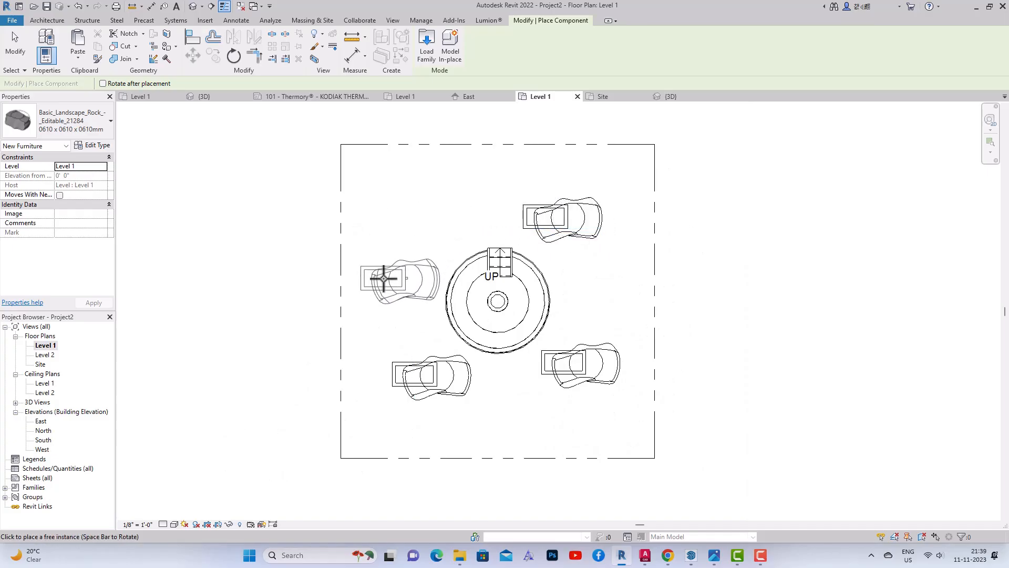
click(387, 273)
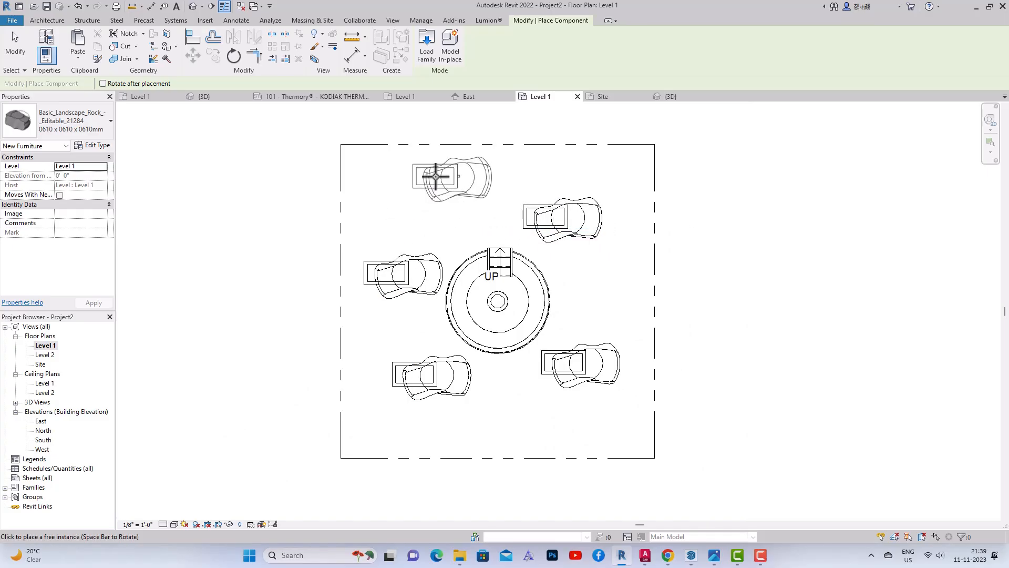
key(Escape)
Step: View the placed rocks in 3D and switch to the concept images folder in File Explorer
click(210, 7)
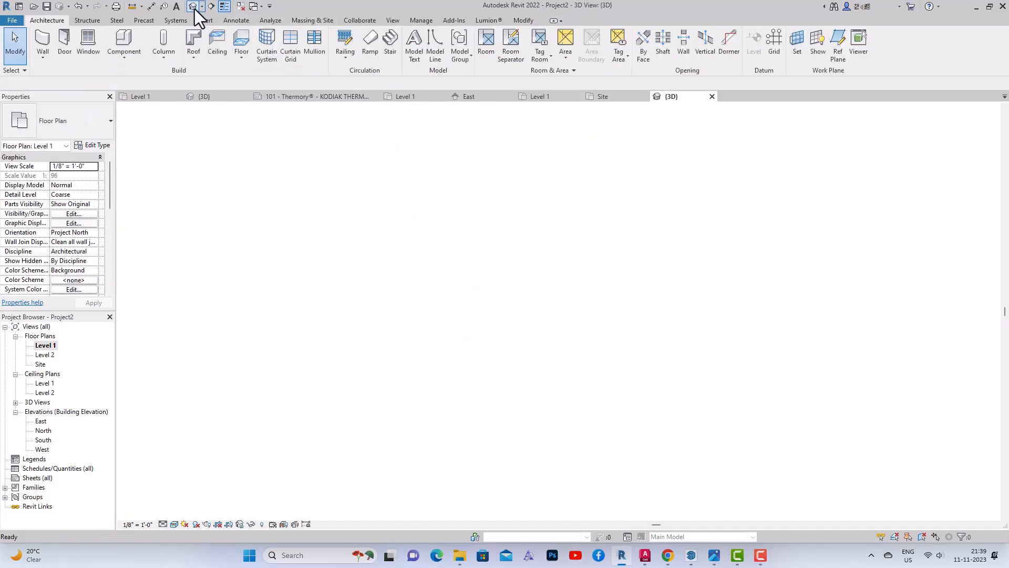
scroll(800, 491, down, 2)
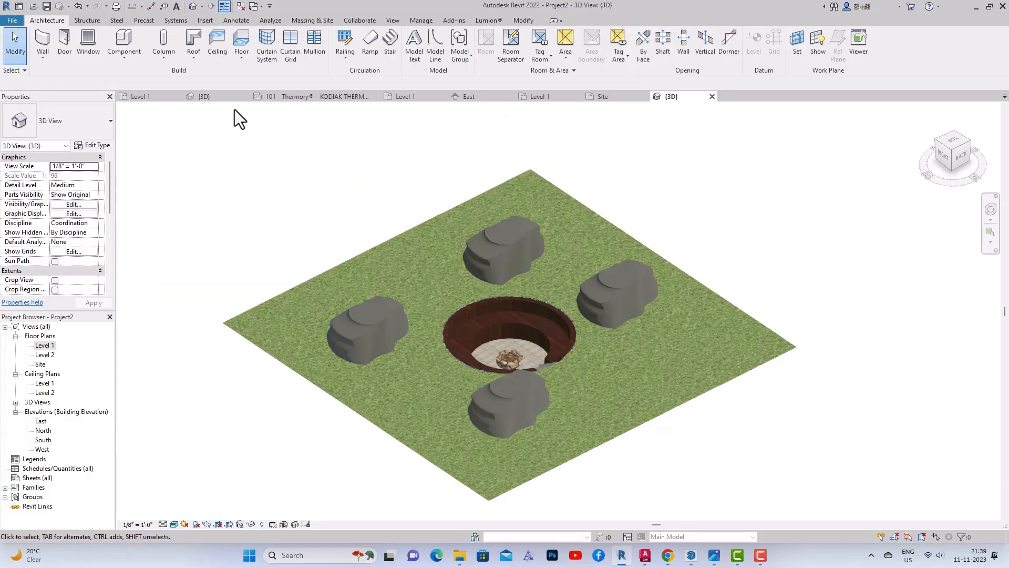
mouse_move(460, 555)
click(413, 465)
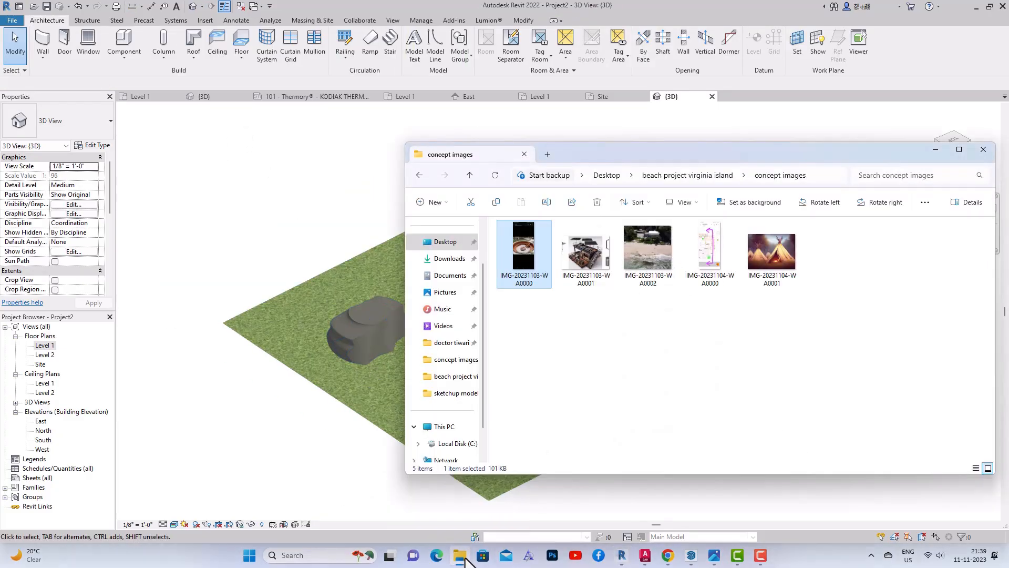
Step: Load the Palm_Tree_4 family from the Downloads folder and place five palm trees on the grass around the rocks and fire pit
click(451, 260)
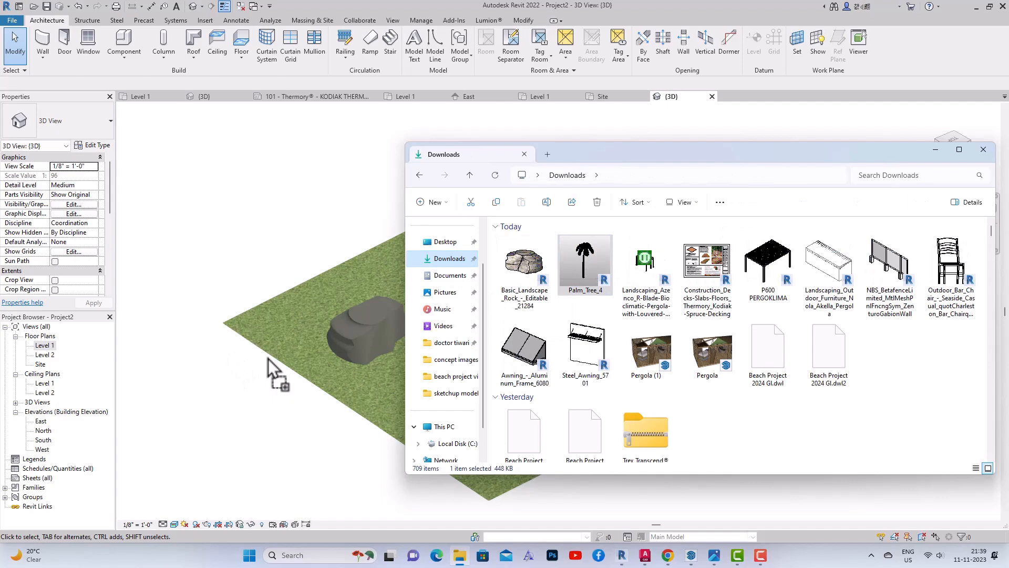
drag(268, 358, 267, 359)
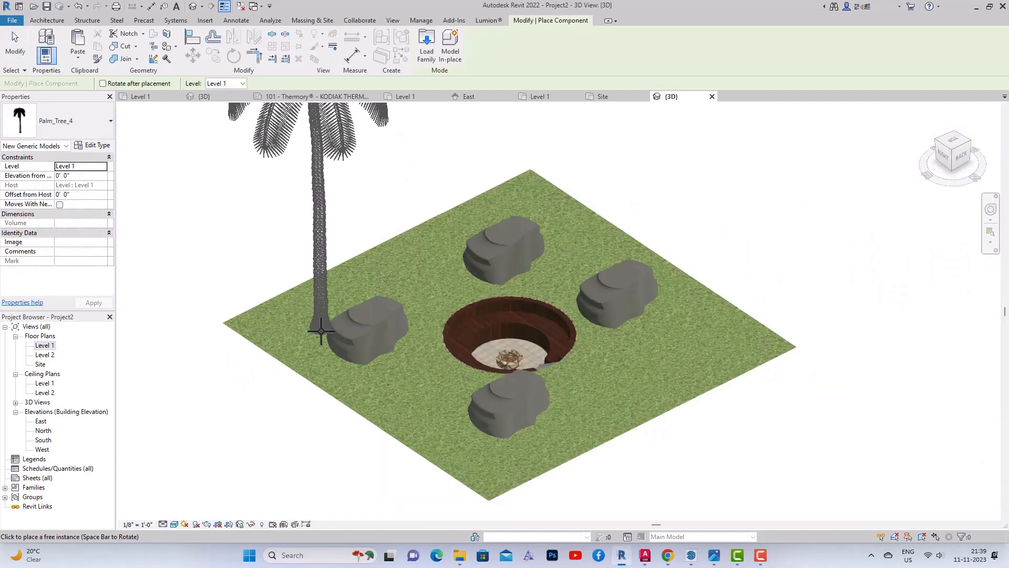
click(318, 332)
scroll(322, 337, down, 2)
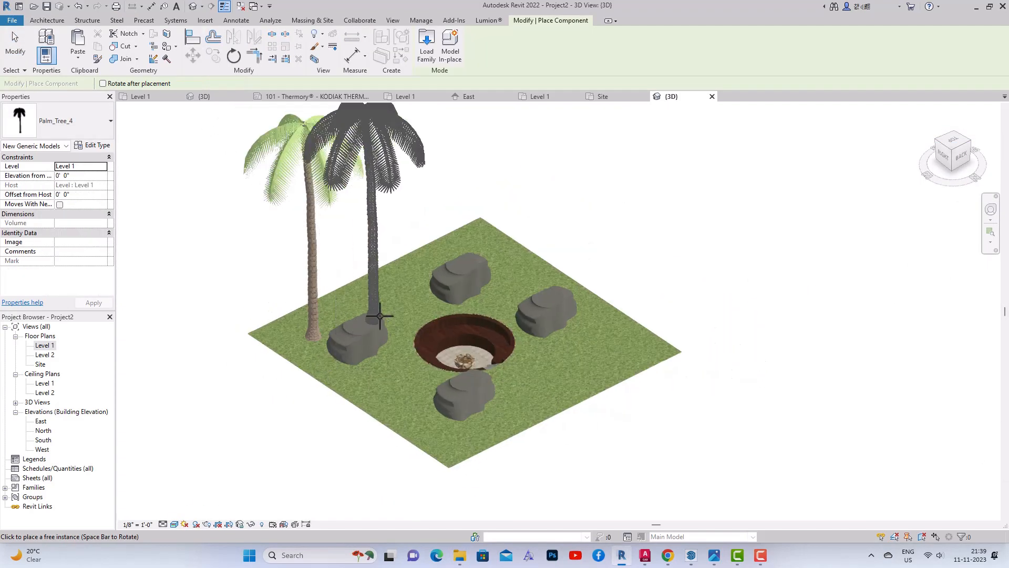
click(406, 294)
click(531, 279)
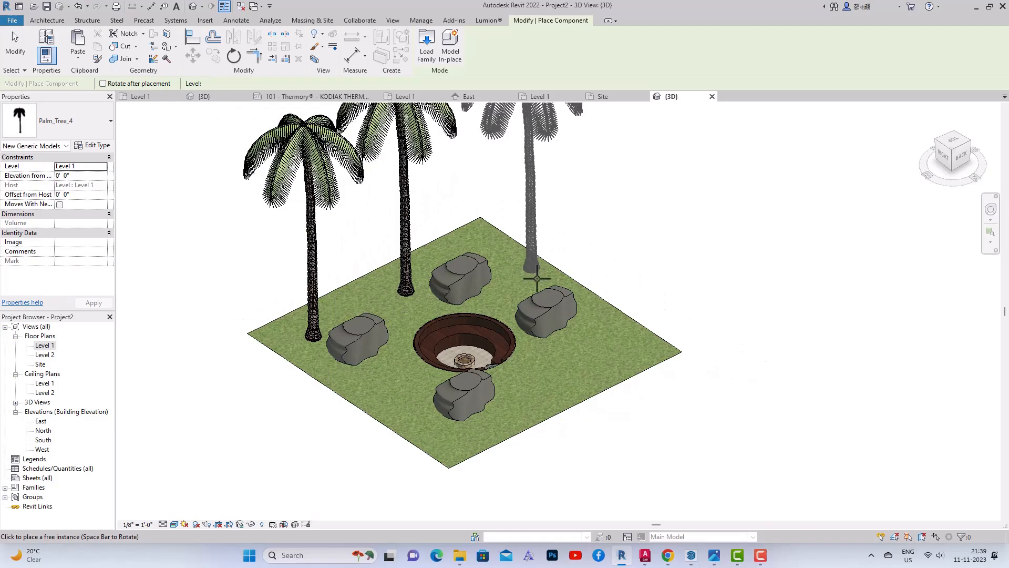
click(622, 361)
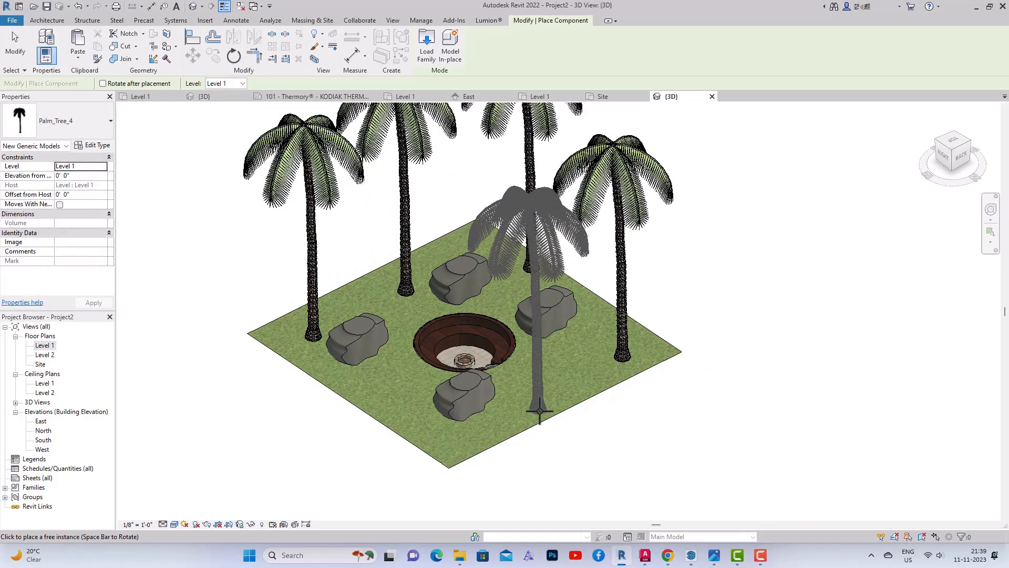
click(368, 403)
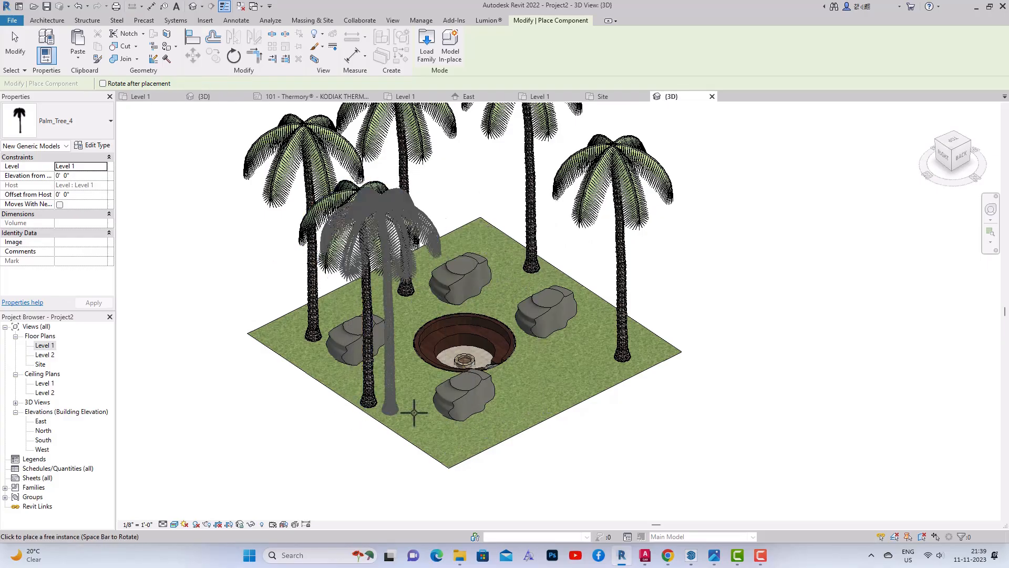
key(Escape)
scroll(500, 411, down, 5)
drag(953, 160, 146, 147)
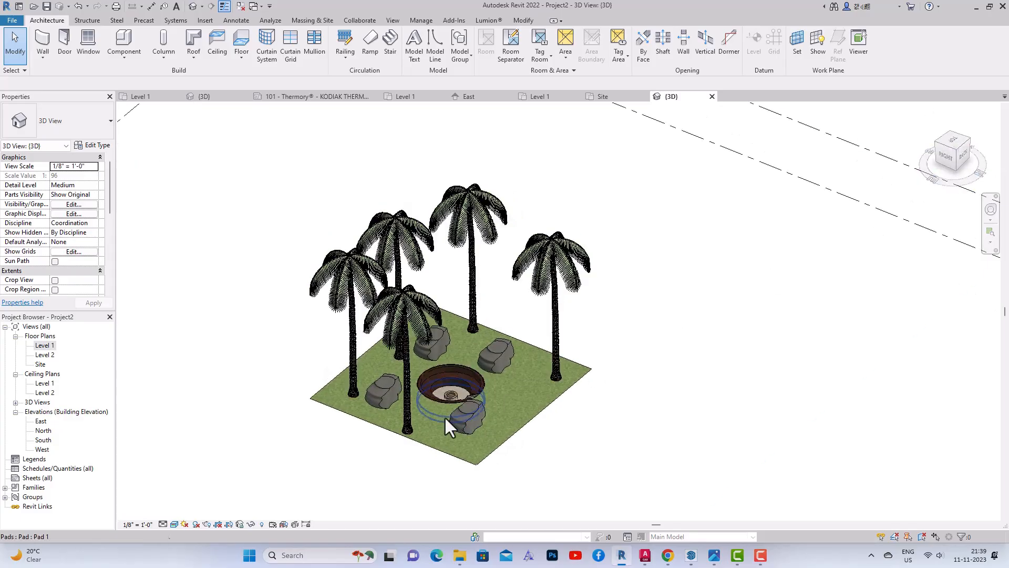
click(195, 524)
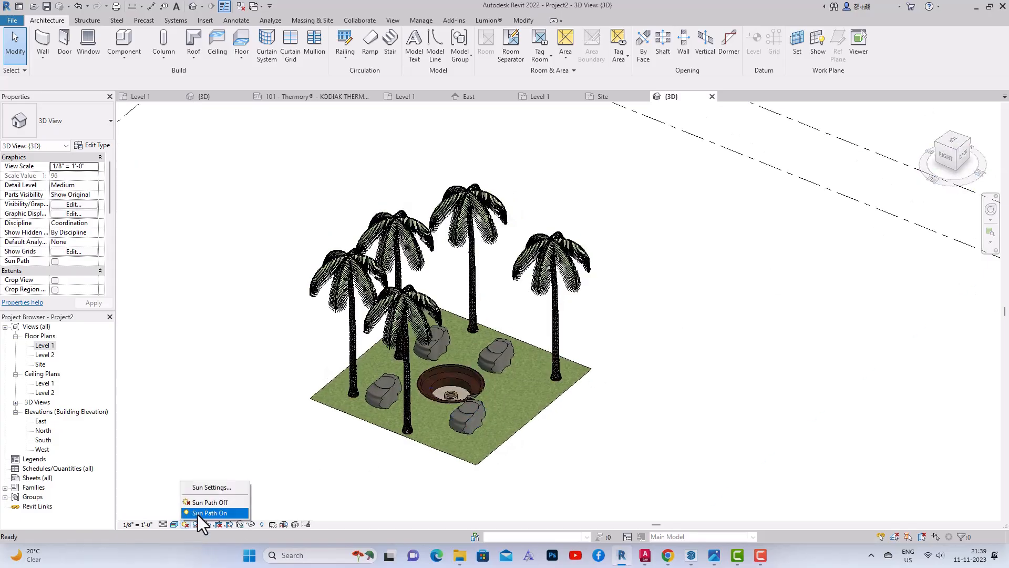
click(200, 513)
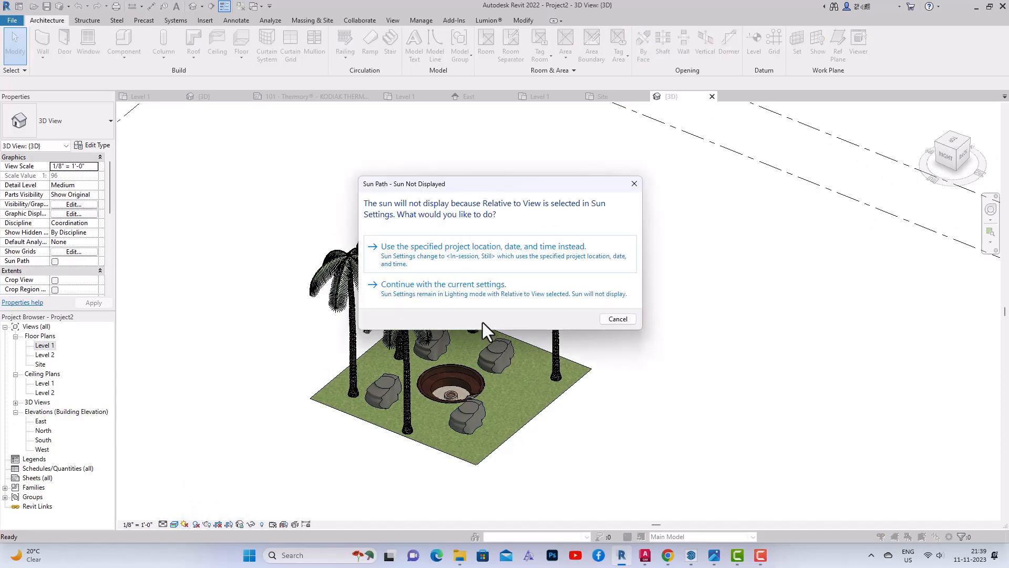
click(470, 285)
click(184, 524)
click(209, 502)
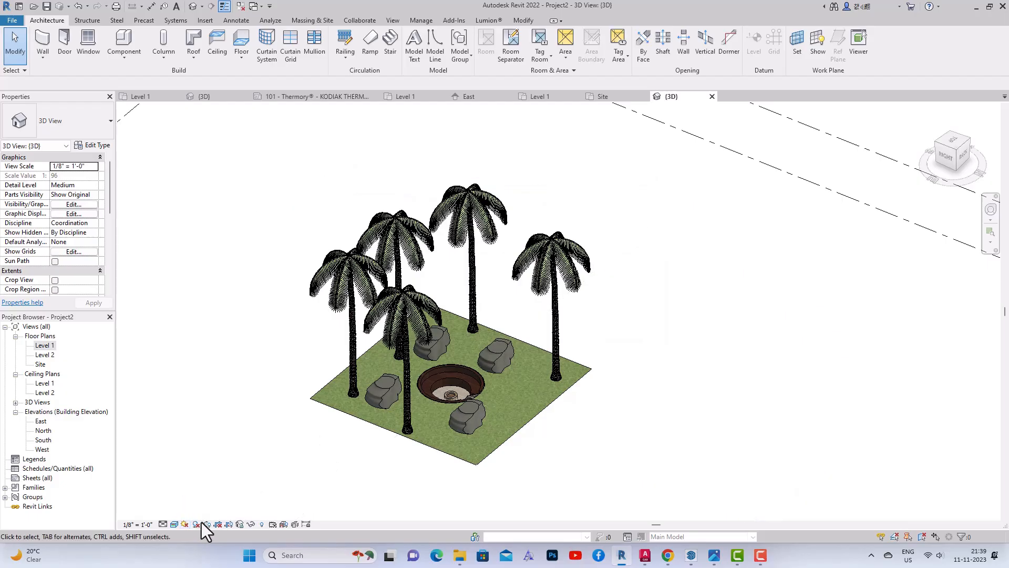
Step: Turn on shadows for the fire pit, rocks and palm trees in the 3D view
click(195, 525)
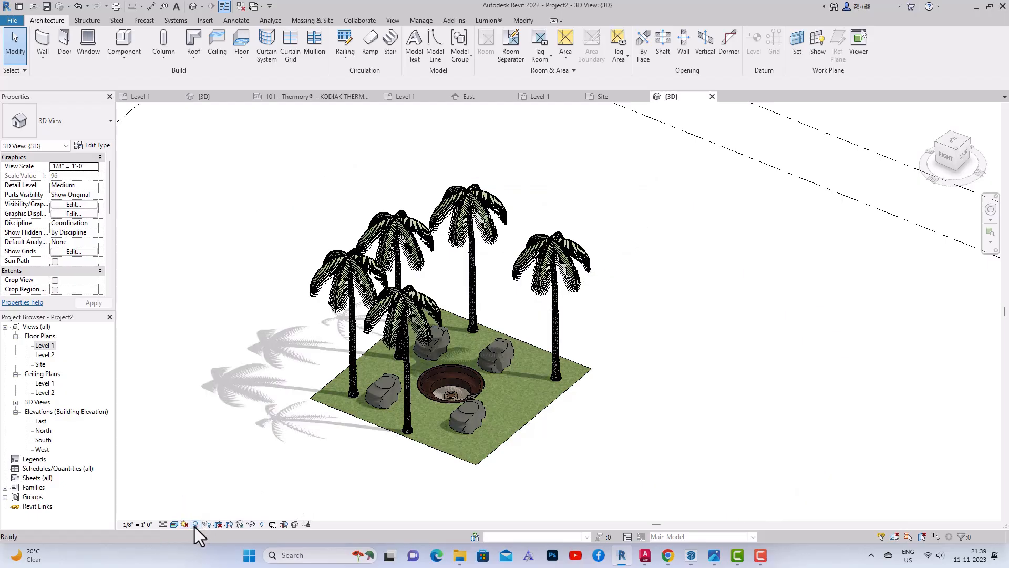
mouse_move(966, 167)
mouse_down()
mouse_move(900, 156)
mouse_move(931, 167)
mouse_move(121, 178)
mouse_move(957, 174)
mouse_move(941, 180)
mouse_up()
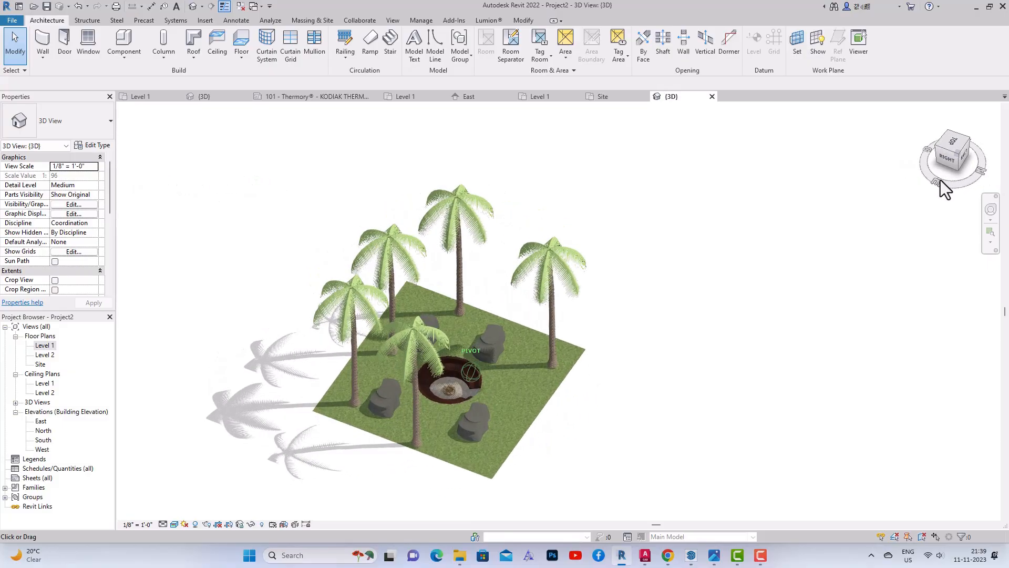
scroll(459, 349, up, 5)
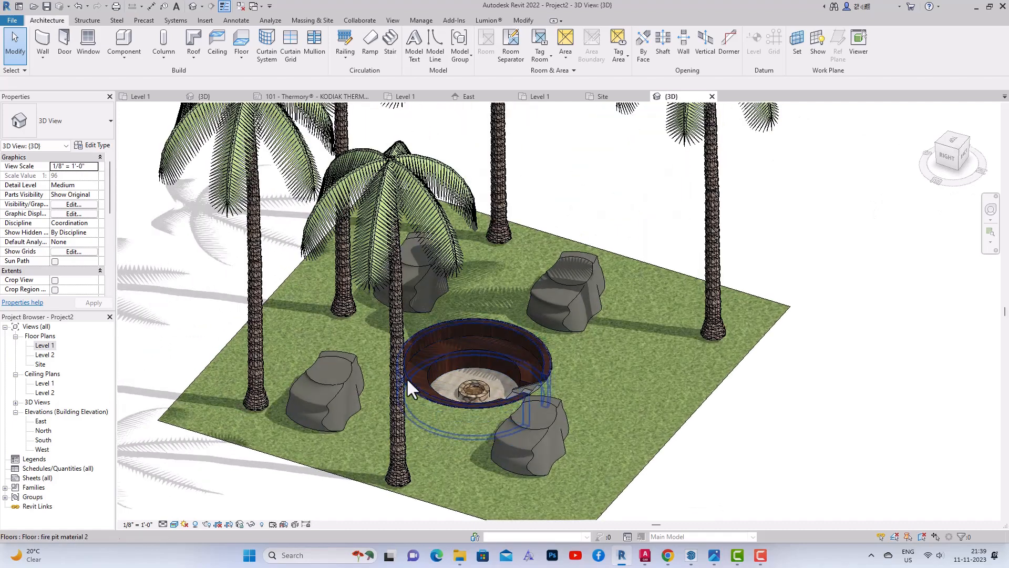
scroll(345, 361, down, 4)
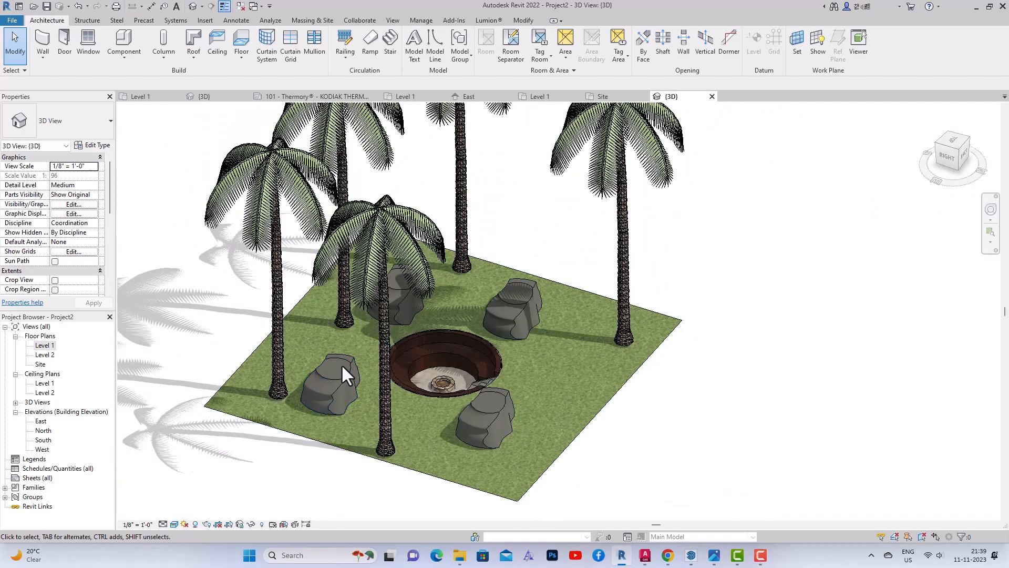
Step: Render the 3D view at Medium quality with screen resolution and examine the rendered fire pit
click(205, 524)
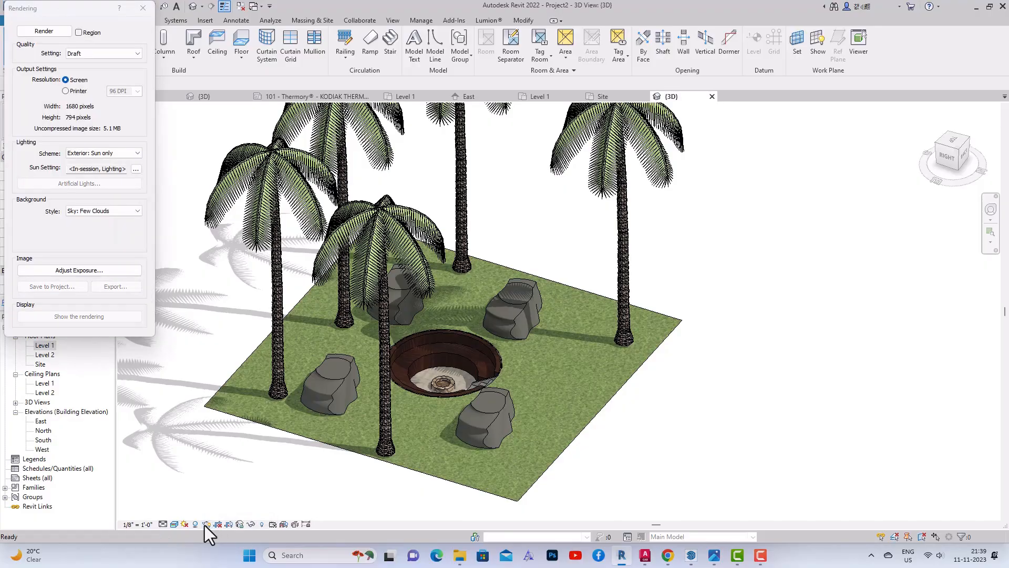
click(106, 53)
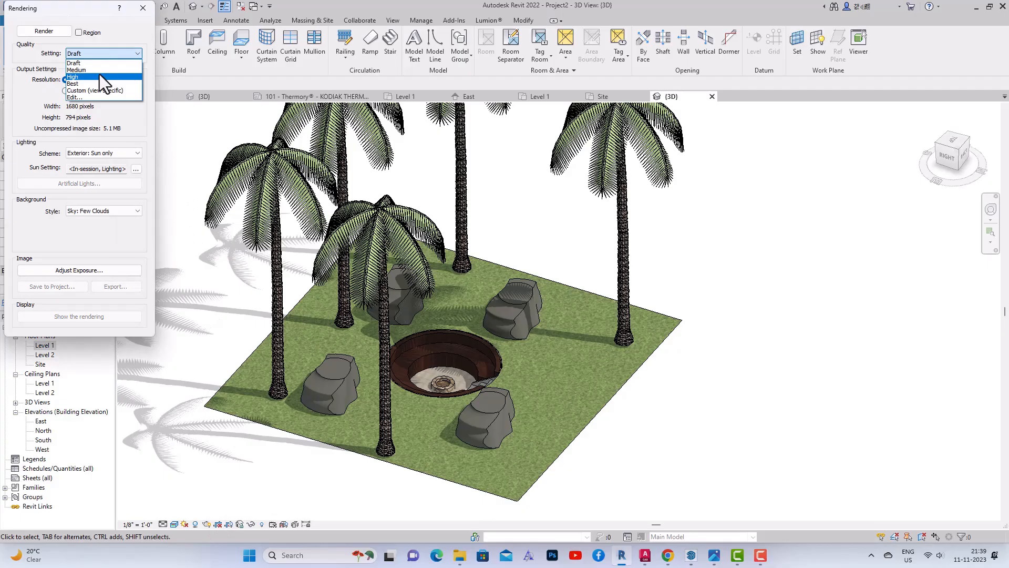
click(99, 69)
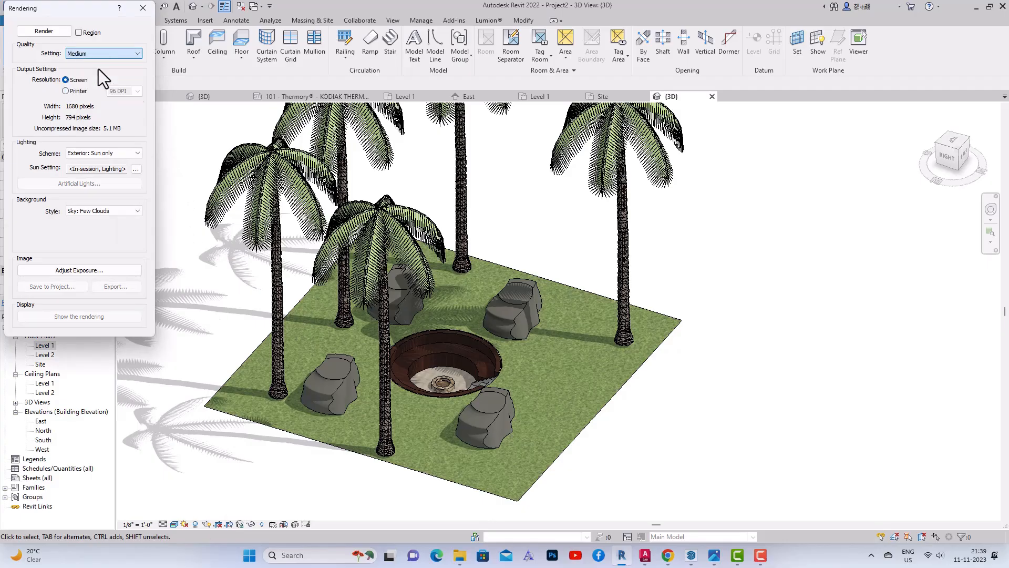
click(44, 31)
click(52, 34)
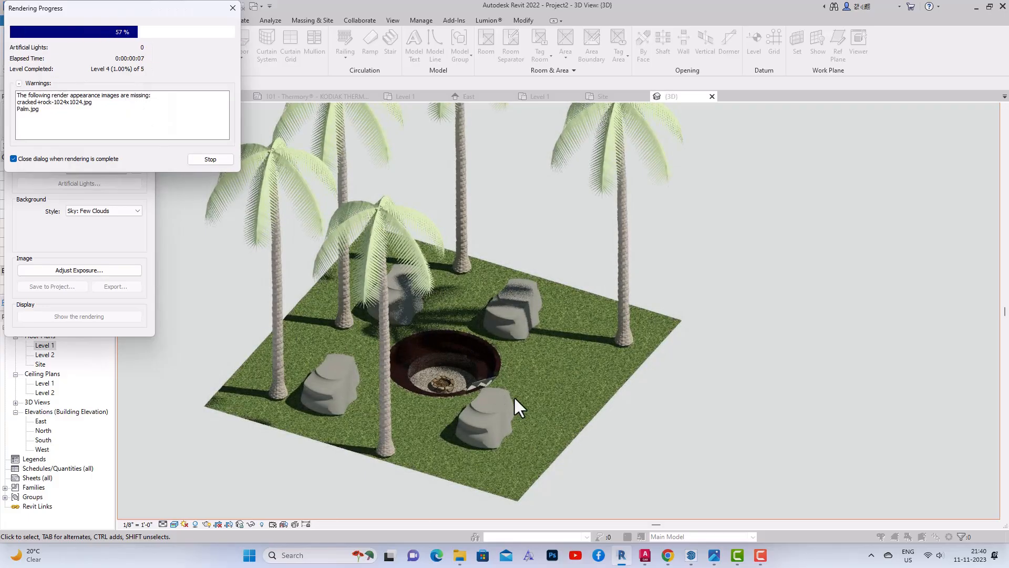
scroll(500, 393, up, 3)
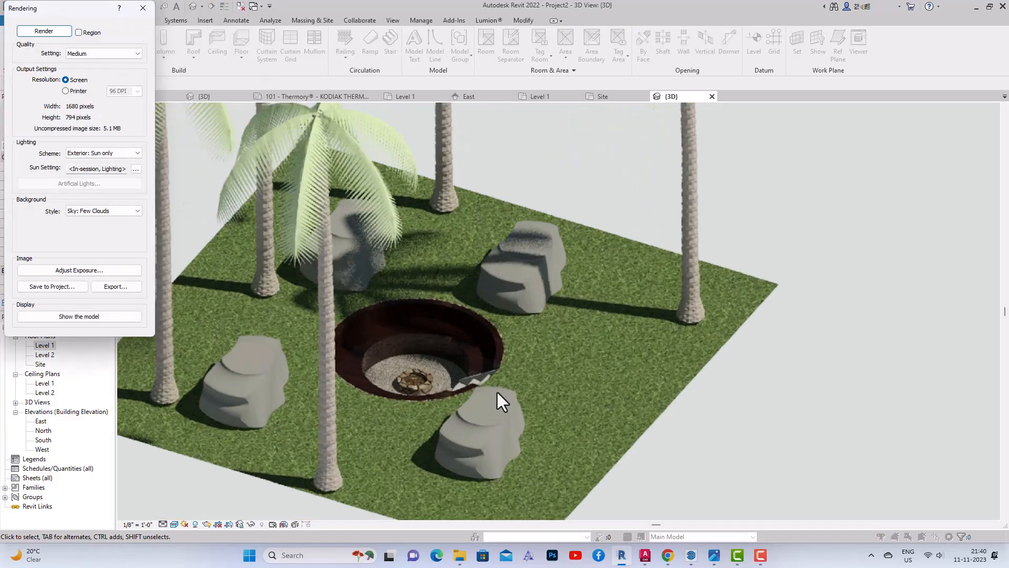
scroll(535, 393, down, 2)
Step: Start a new rendering of the 3D view at High quality with printer resolution at 150 DPI
click(96, 55)
click(88, 75)
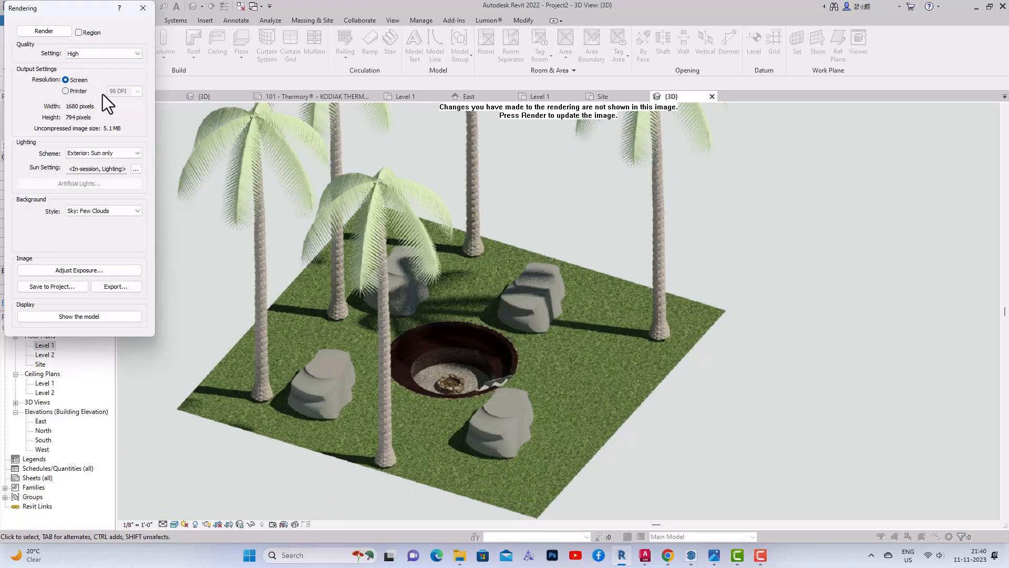
click(67, 91)
click(137, 91)
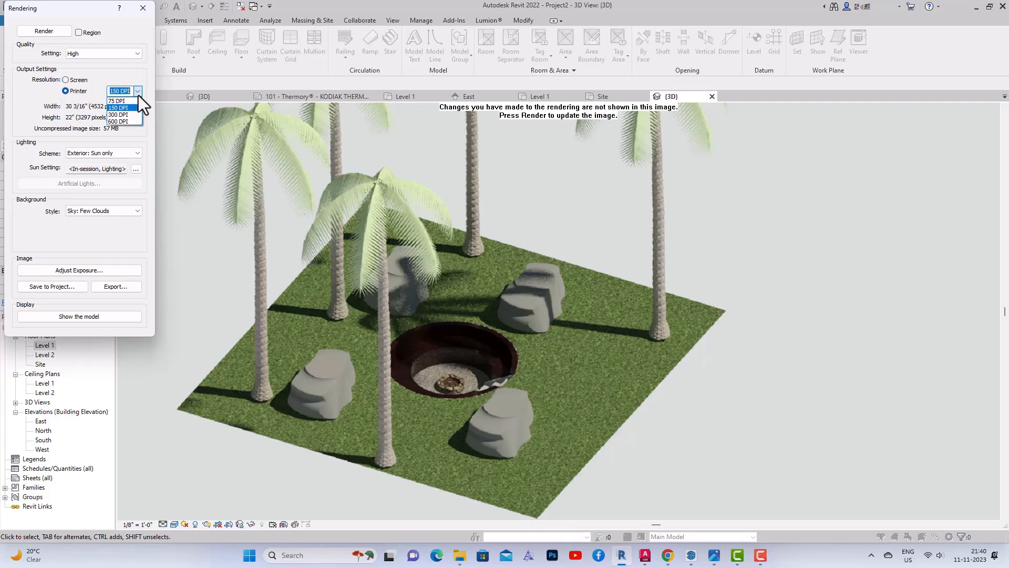
click(127, 108)
click(41, 35)
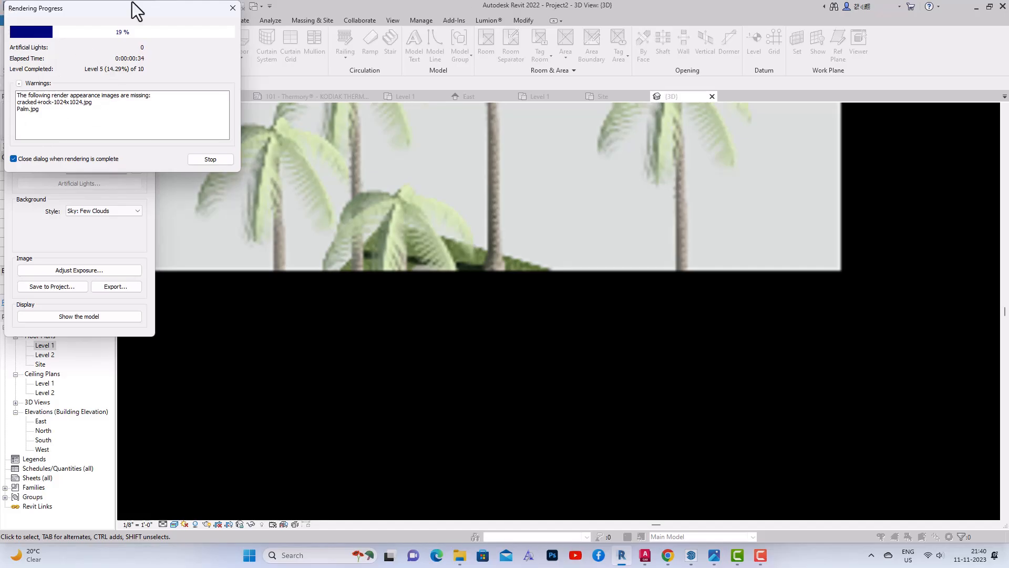
click(760, 555)
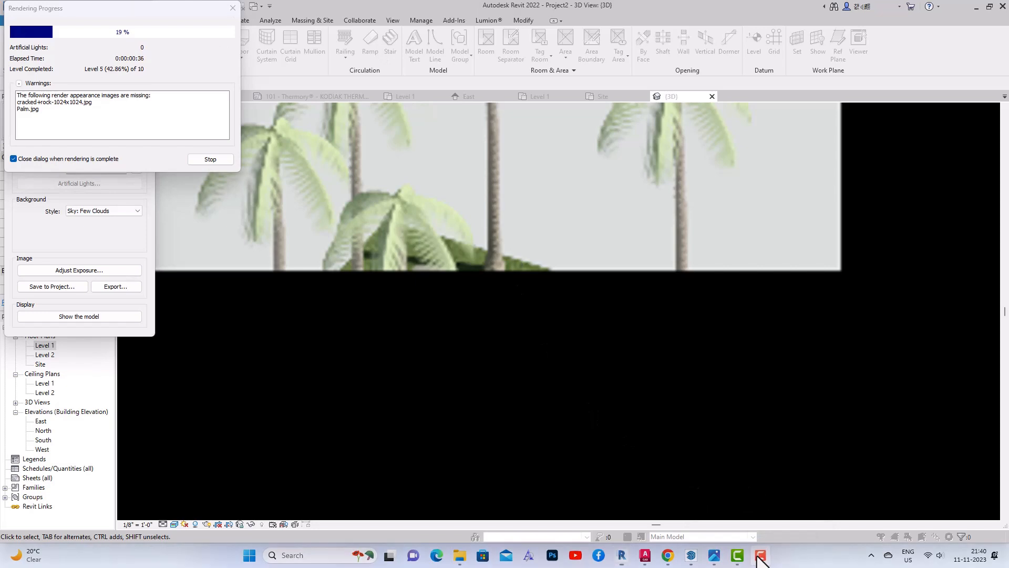